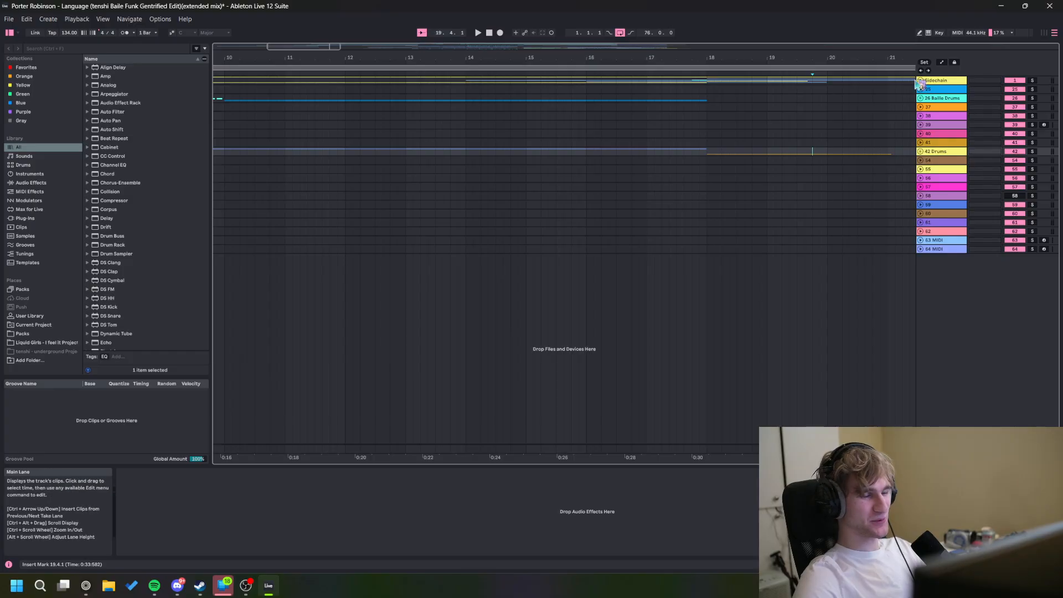
Step: Unfold the Sidechain group and examine its vocals, original chops and no_vocals tracks
left_click(922, 81)
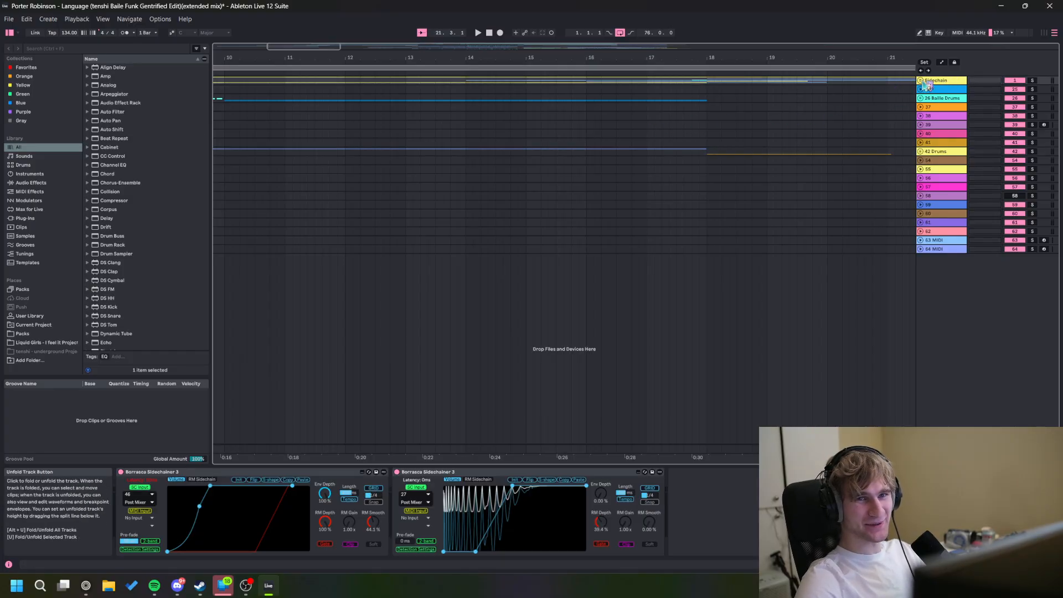
left_click(921, 80)
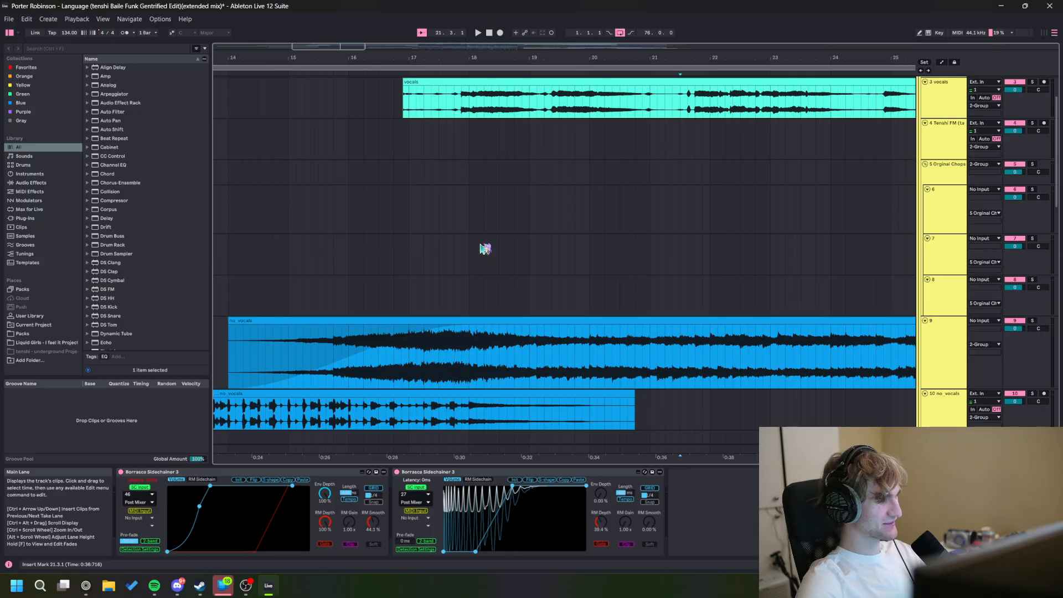
left_click_drag(615, 274, 432, 232)
scroll(523, 249, "down", 3)
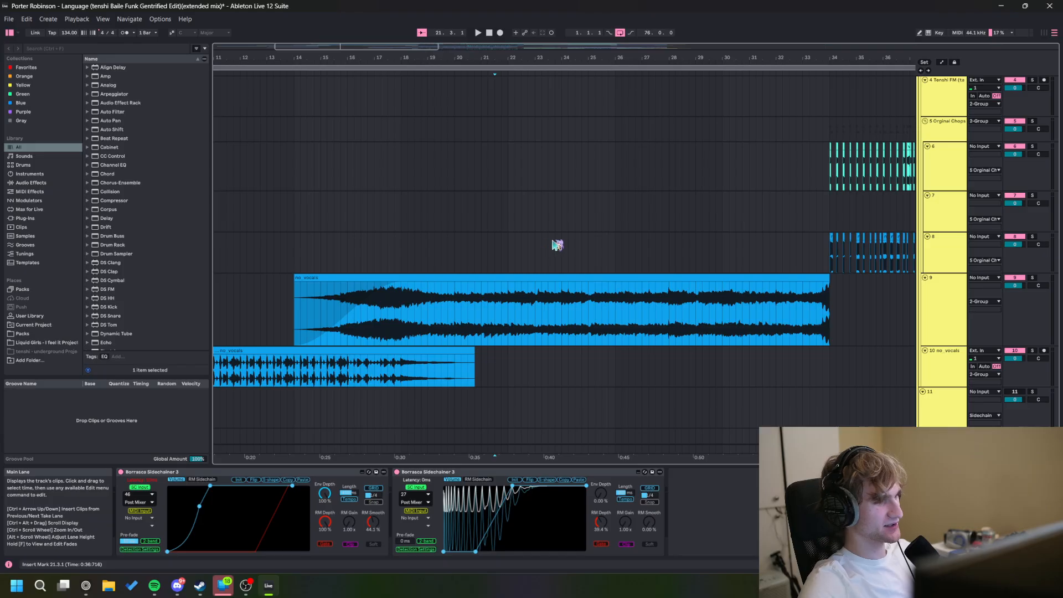
left_click_drag(578, 218, 558, 326)
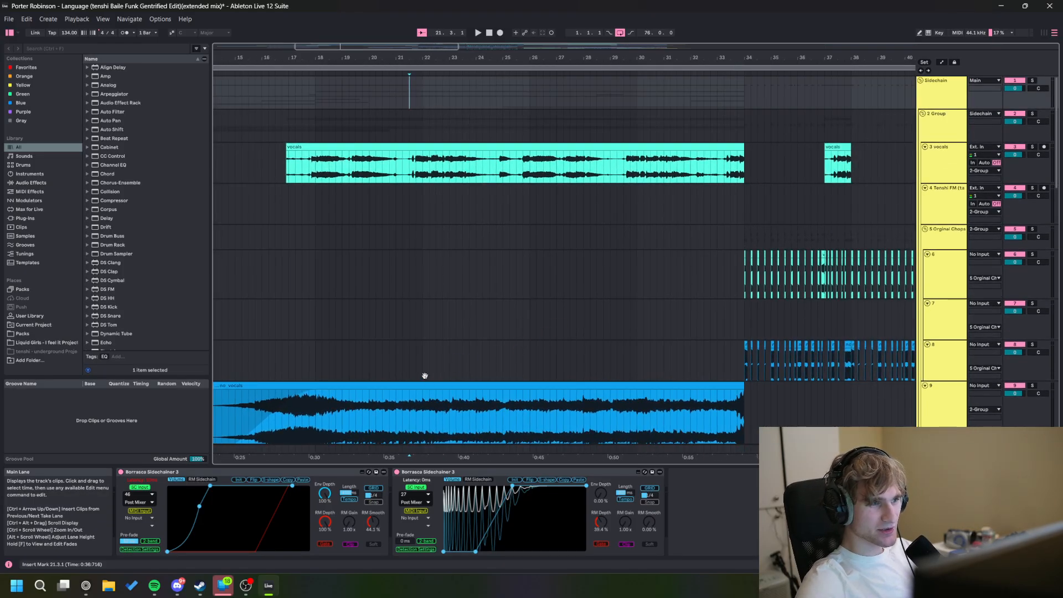
left_click_drag(425, 376, 433, 215)
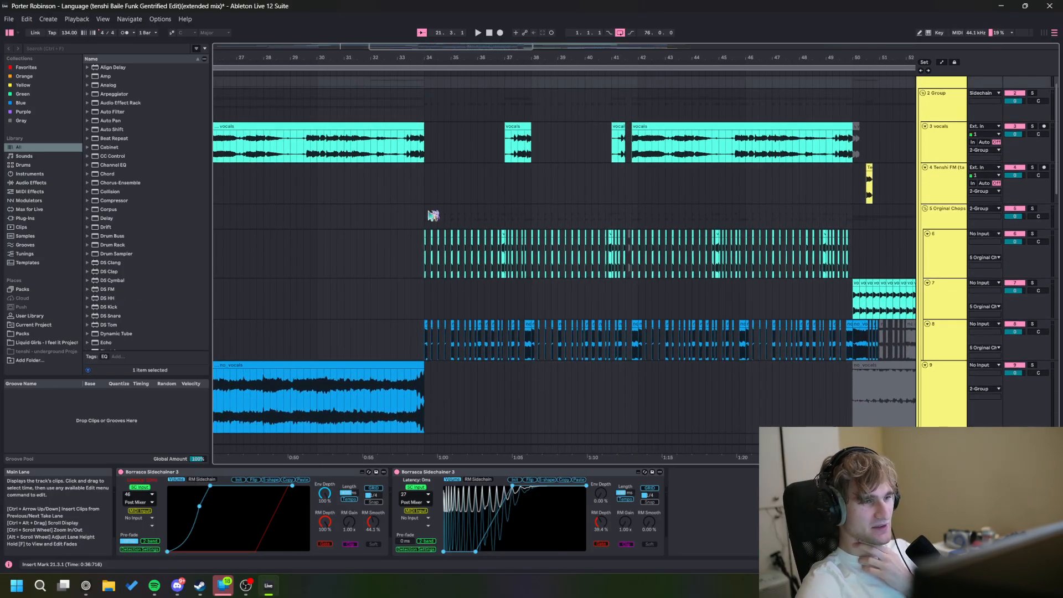
Step: Select bars 34 to 50 on the Tenshi FM track, followed by the section from 49.4.1 through bar 65
left_click_drag(425, 174, 395, 247)
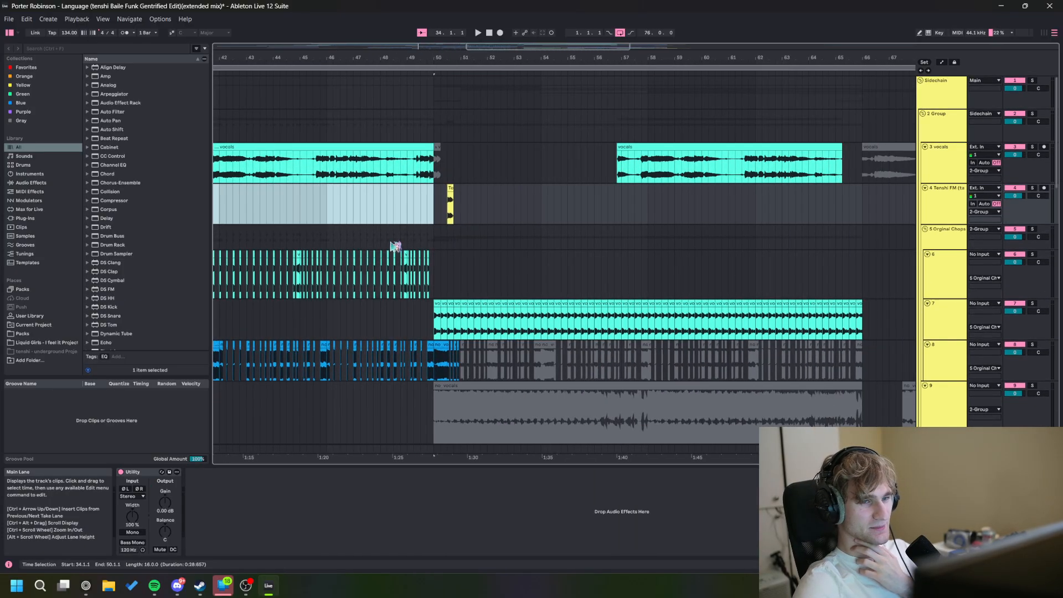
left_click_drag(433, 210, 889, 215)
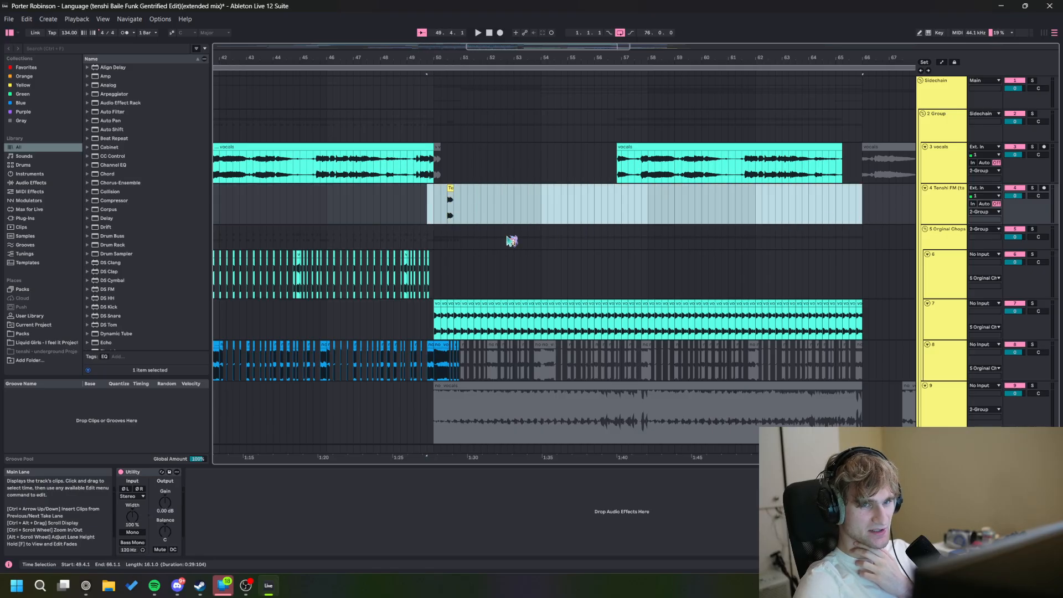
left_click_drag(512, 241, 606, 223)
Step: Solo the Sidechain group and play the arrangement from 33.4.1 to hear the chopped section
left_click_drag(401, 242, 534, 230)
left_click_drag(388, 101, 456, 105)
left_click(456, 95)
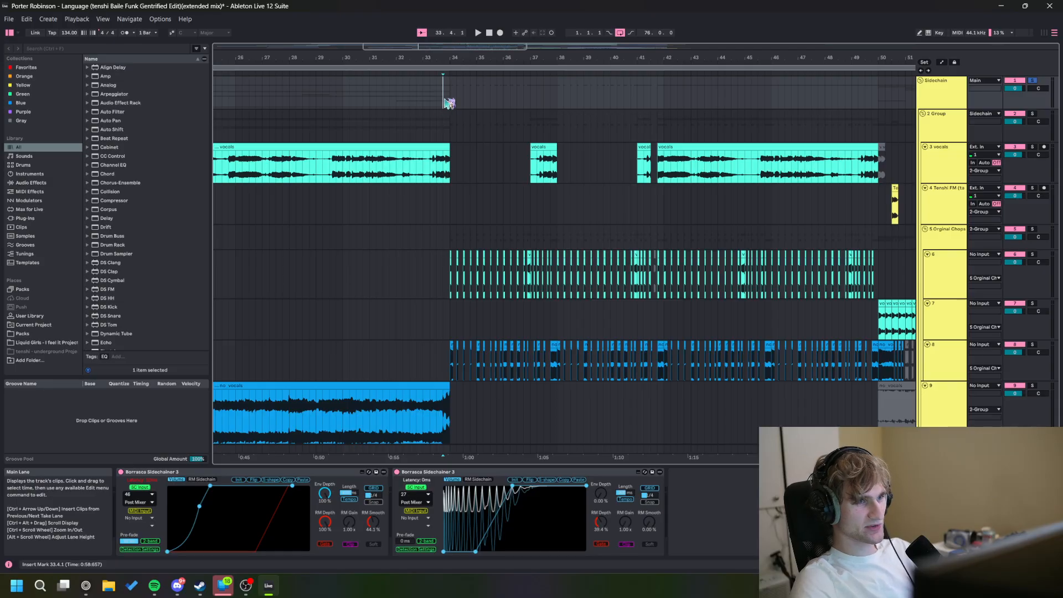
key("space")
scroll(565, 222, "up", 4)
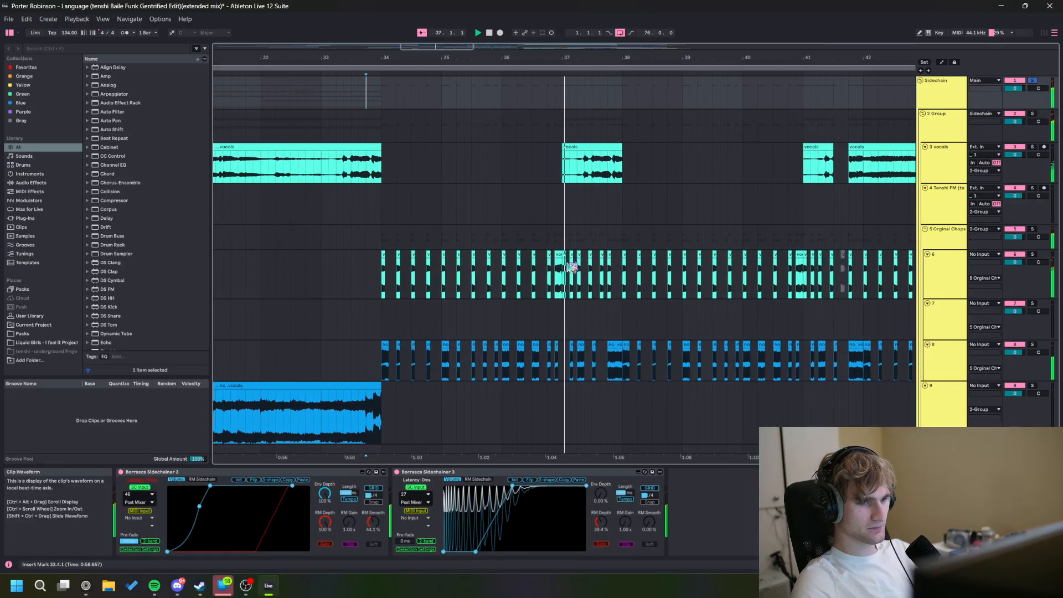
left_click_drag(424, 284, 542, 277)
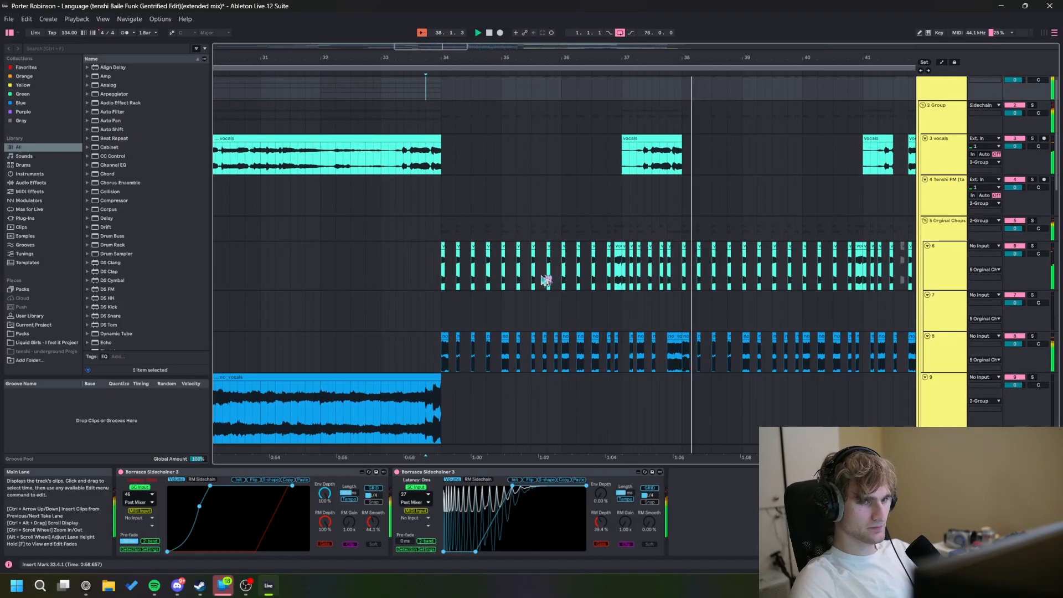
scroll(450, 280, "down", 3)
scroll(468, 270, "up", 3)
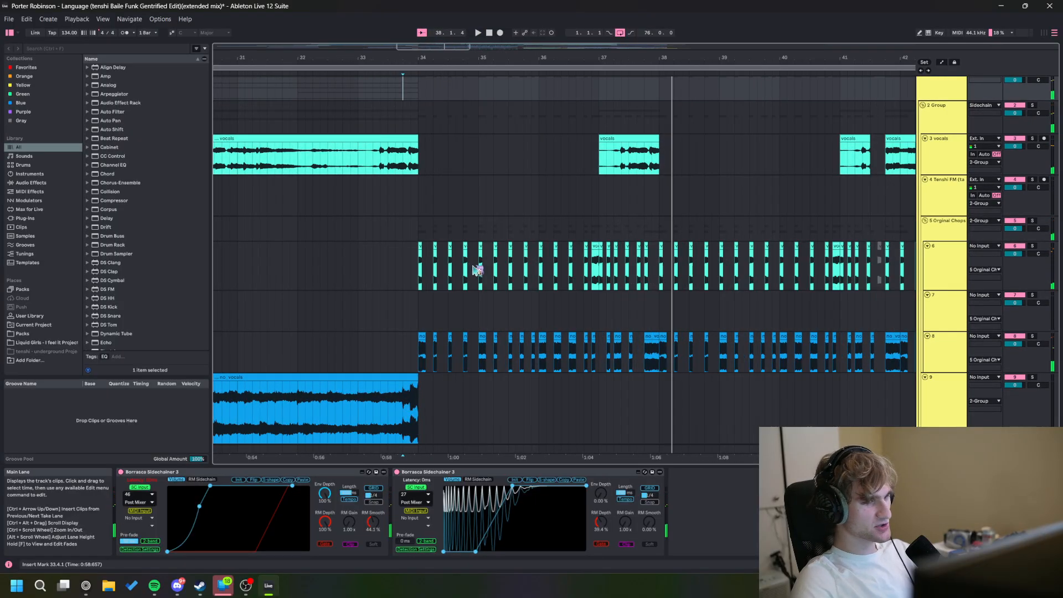
Step: Solo track 6, copy its first vocal chop ahead of bar 34 and extend the copy from 30.4.1 to 34.1.3
left_click(421, 273)
key("space")
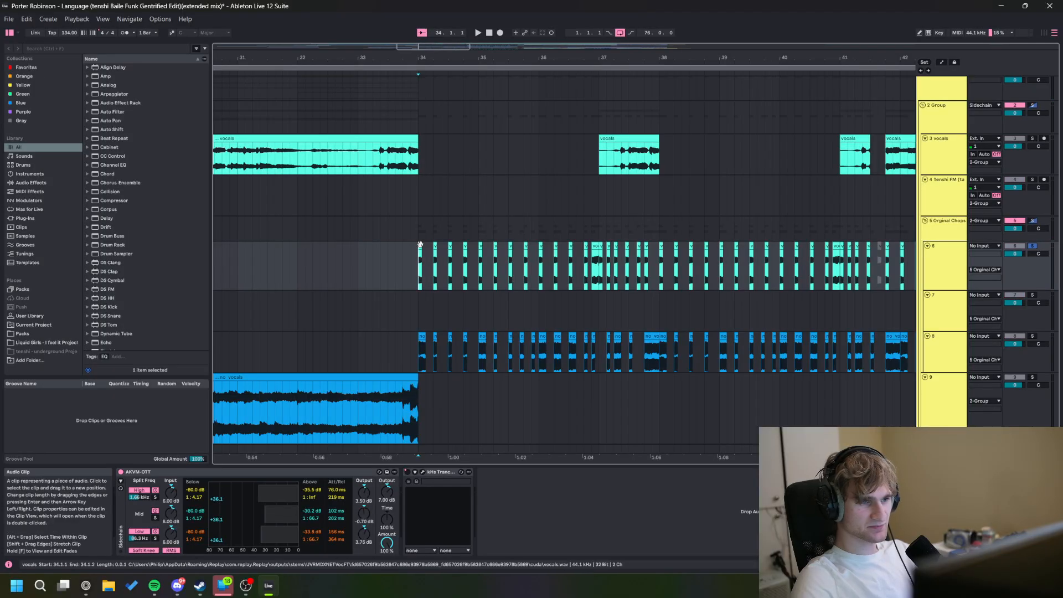
mouse_move(329, 267)
left_mouse_down()
mouse_move(329, 245)
mouse_move(225, 250)
left_mouse_up()
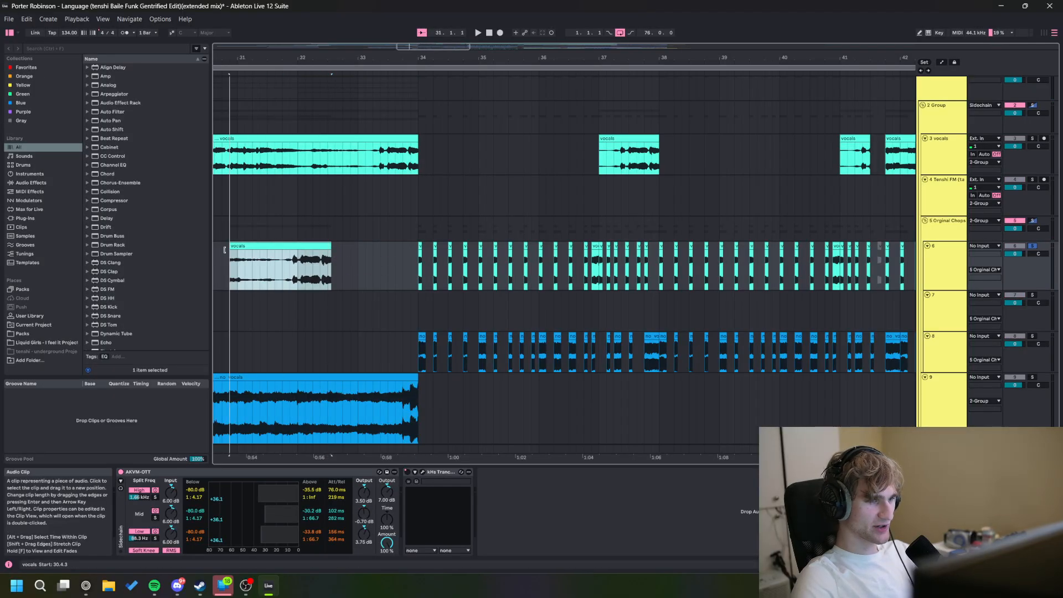
left_click_drag(331, 246, 425, 249)
scroll(431, 268, "left", 2)
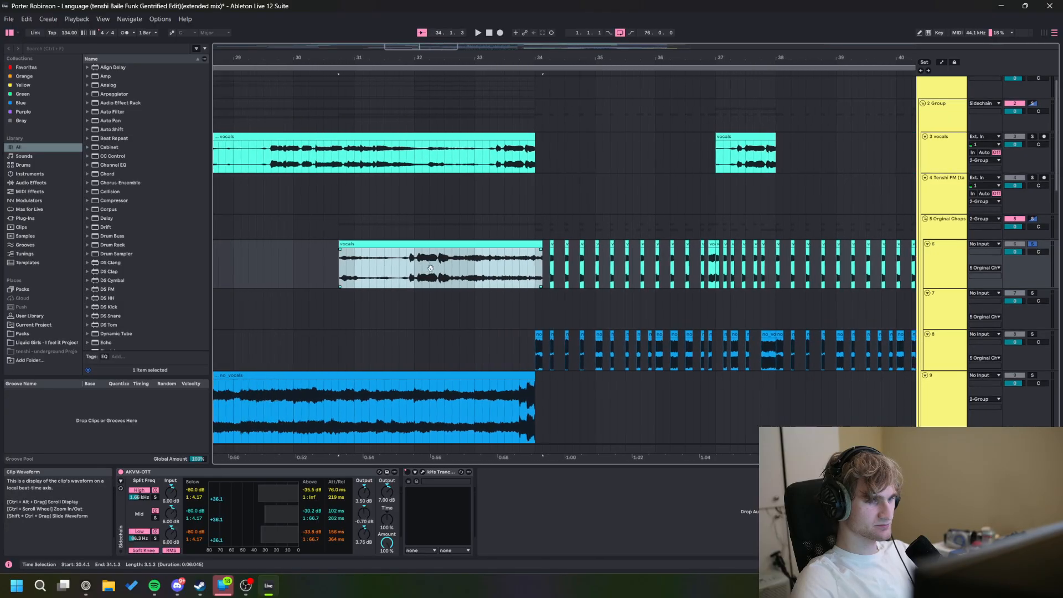
Step: Play the extended vocals clip on track 6 from 30.3.3, and undo its extension and copying
left_click(339, 269)
key("space")
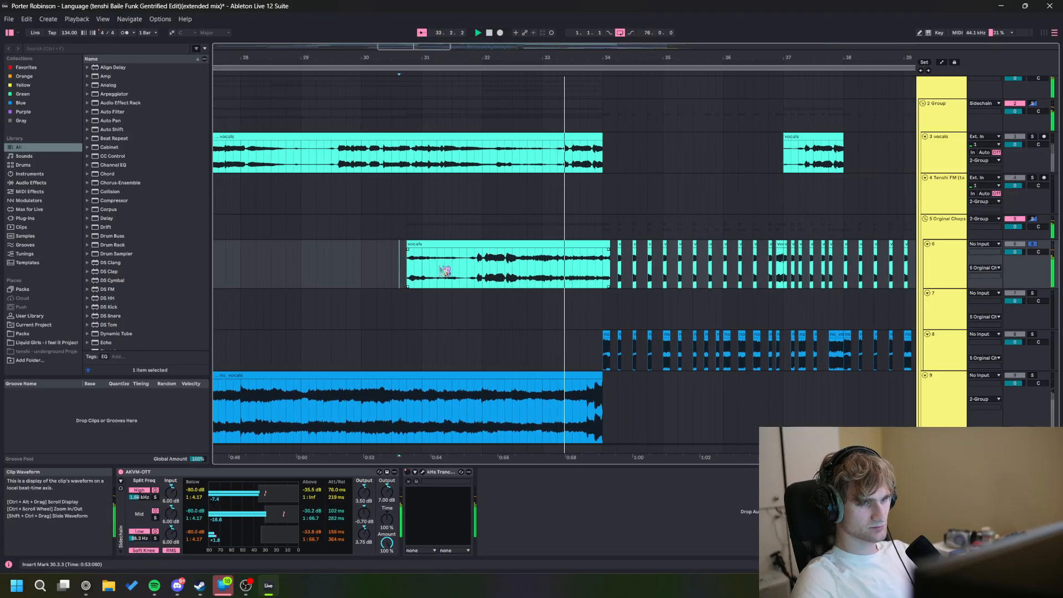
key("space")
key("ctrl+z")
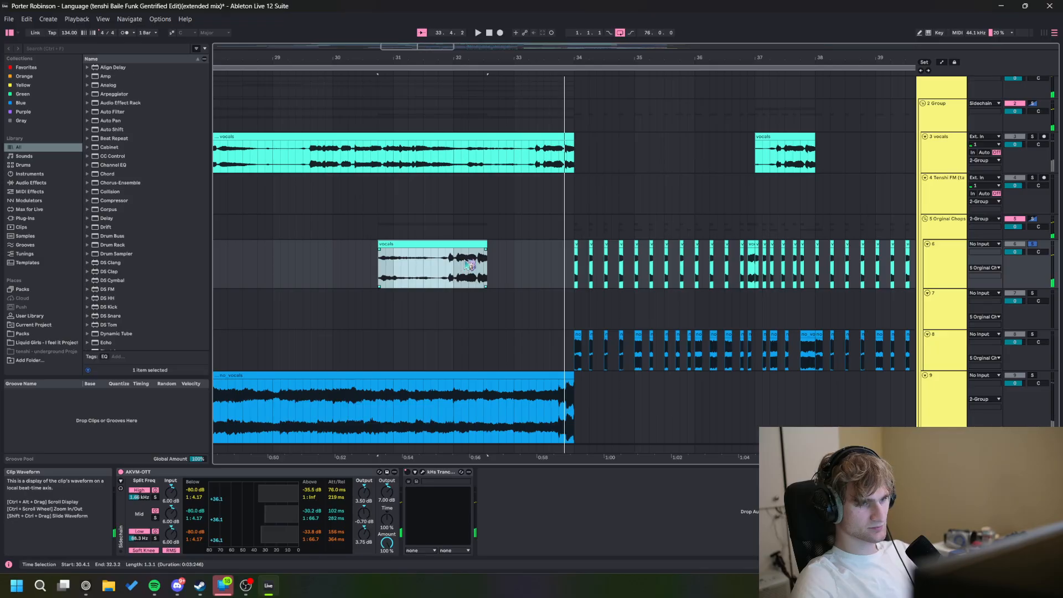
key("ctrl+z")
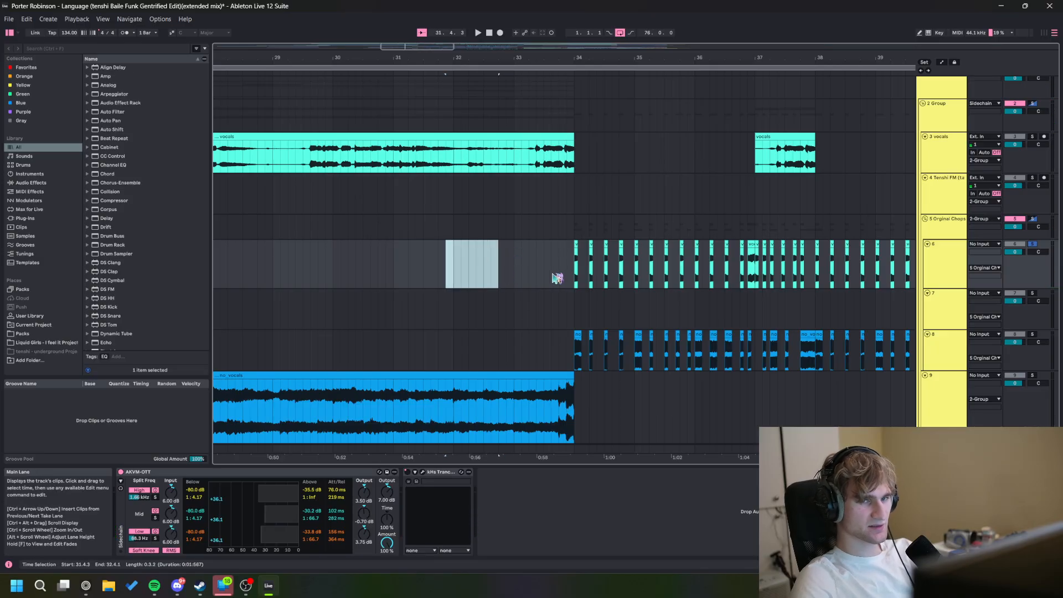
Step: Play the soloed vocal chops on track 6 from 33.4.1
key("space")
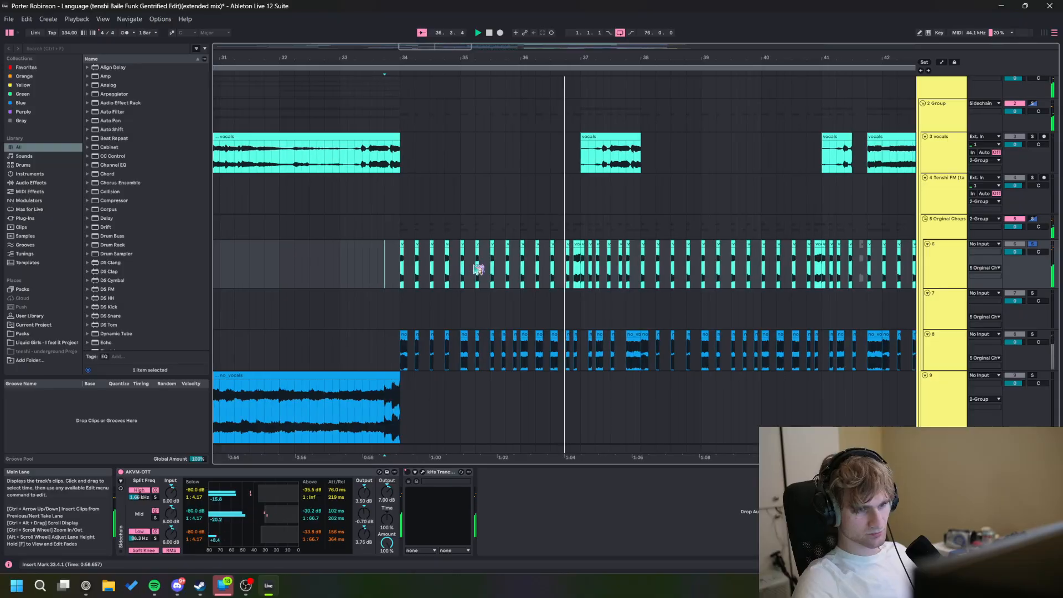
left_click_drag(492, 271, 457, 283)
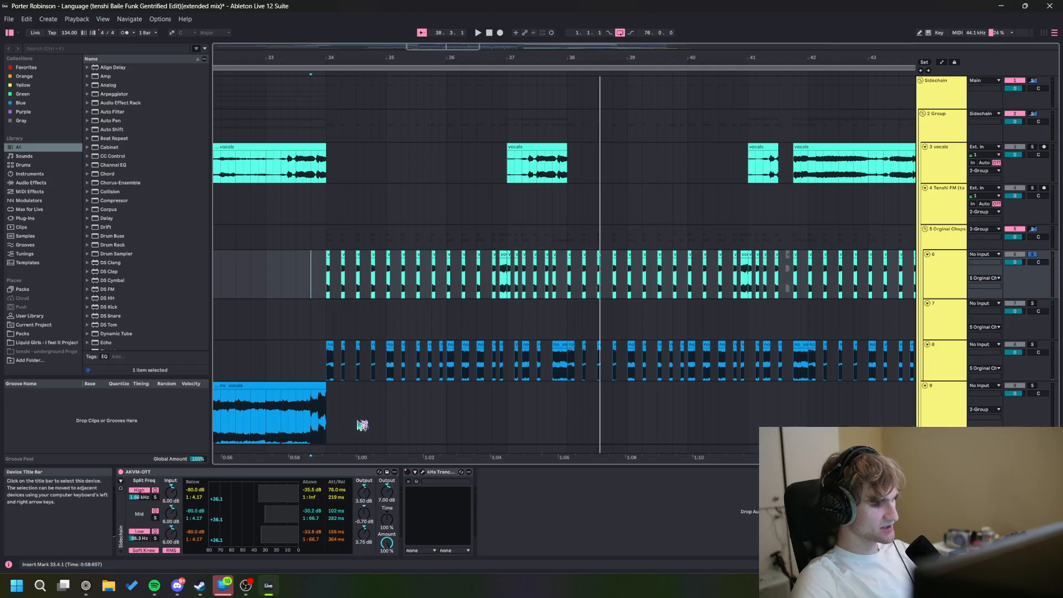
Step: Copy the first no_vocals chop on track 8 and paste it within bar 29 of the same track
left_click_drag(500, 340, 528, 319)
left_click(346, 344)
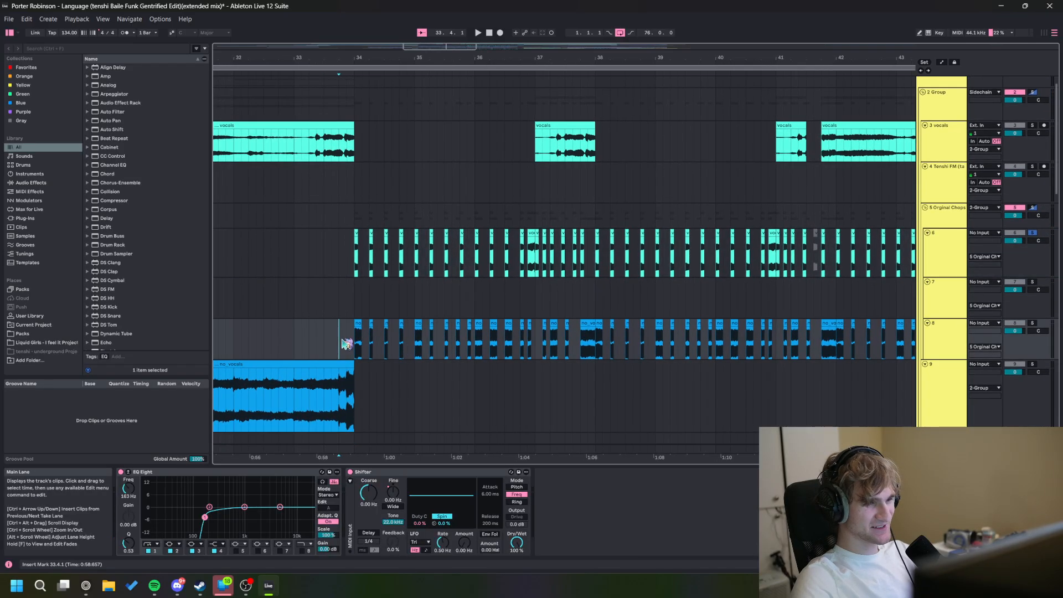
left_click(358, 323)
key("ctrl+c")
left_click_drag(294, 339, 617, 325)
left_click(410, 333)
key("ctrl+v")
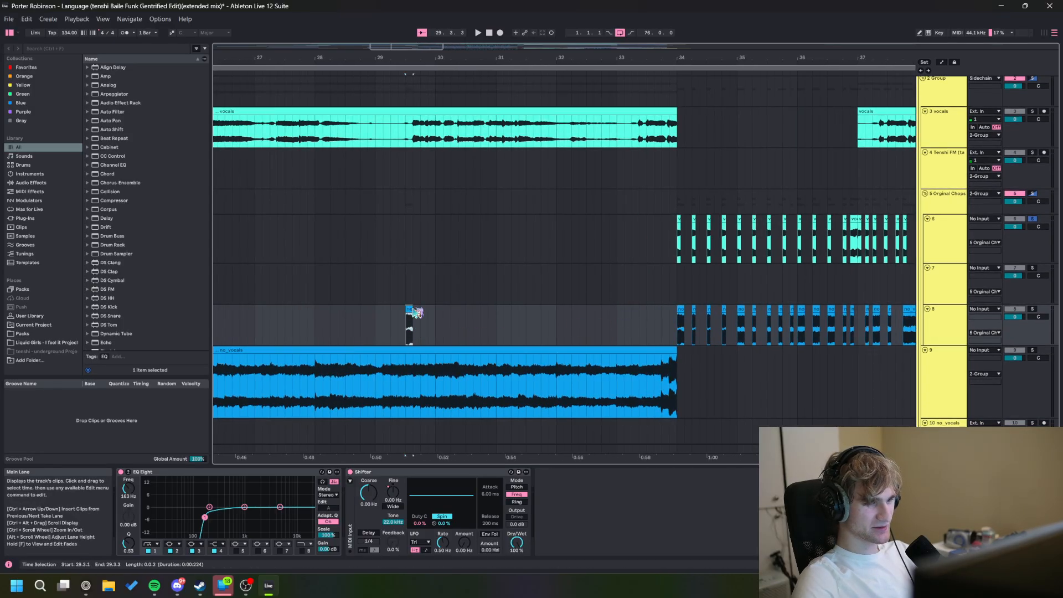
Step: Extend the pasted no_vocals chop to span 28.1.1 to 31.4.1, and play it soloed from 28.2.1
left_click_drag(412, 326, 542, 326)
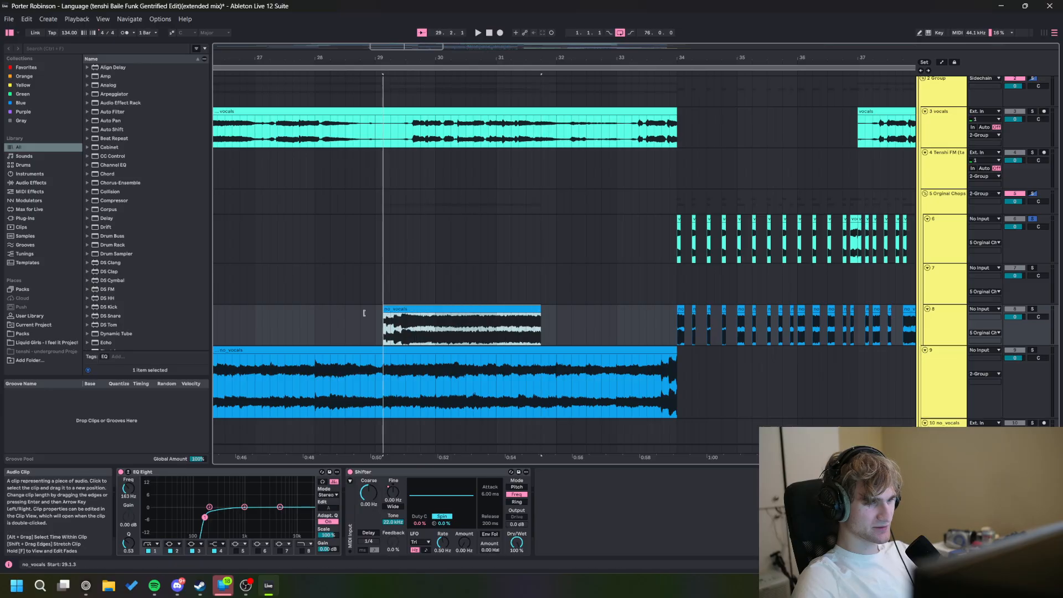
left_click_drag(364, 313, 315, 313)
left_click(333, 339)
key("space")
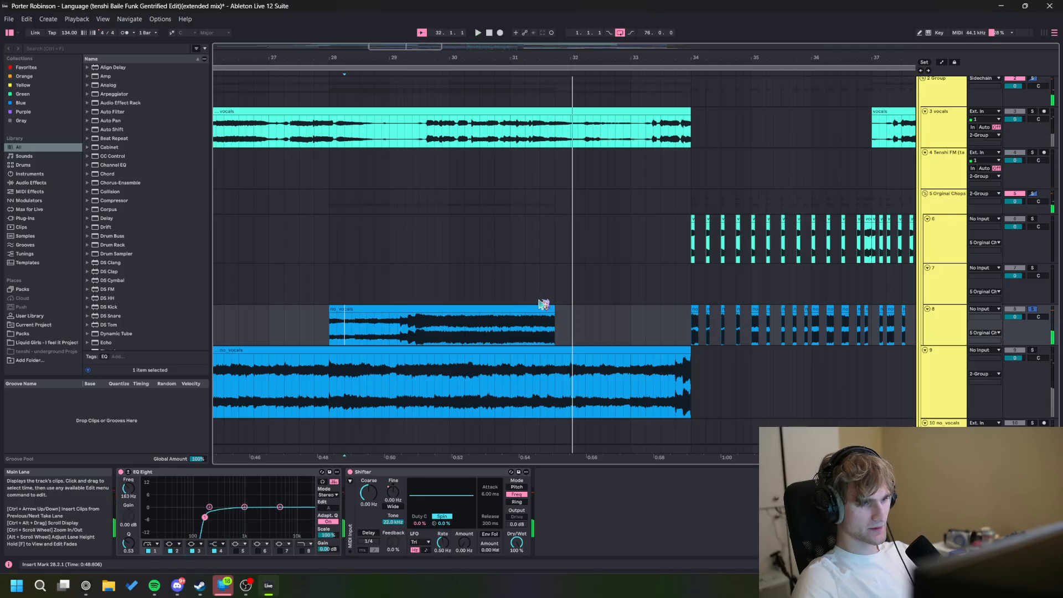
Step: Undo the extension of the no_vocals clip and delete the pasted chop from track 8
left_click(502, 309)
key("ctrl+z")
key("ctrl+z")
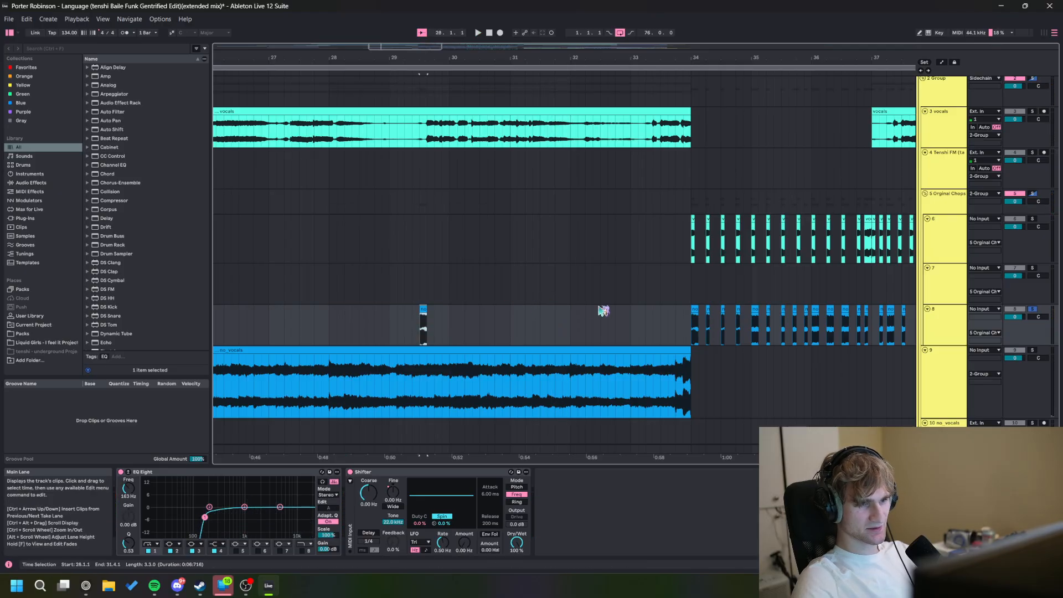
key("Delete")
Step: Play the soloed no_vocals chops on track 8 from 33.4.3
left_click_drag(559, 315, 403, 326)
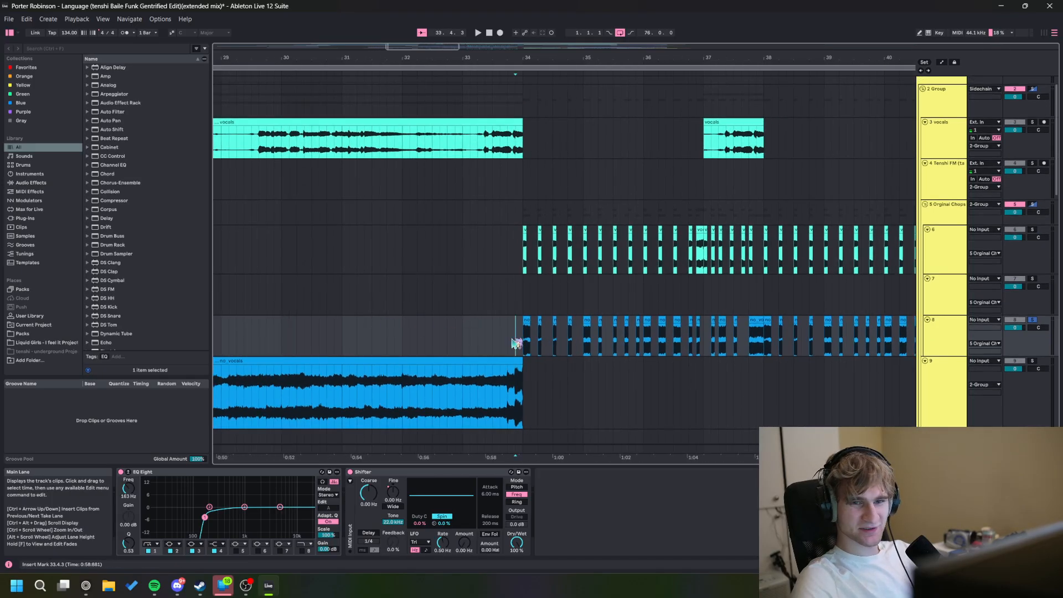
key("space")
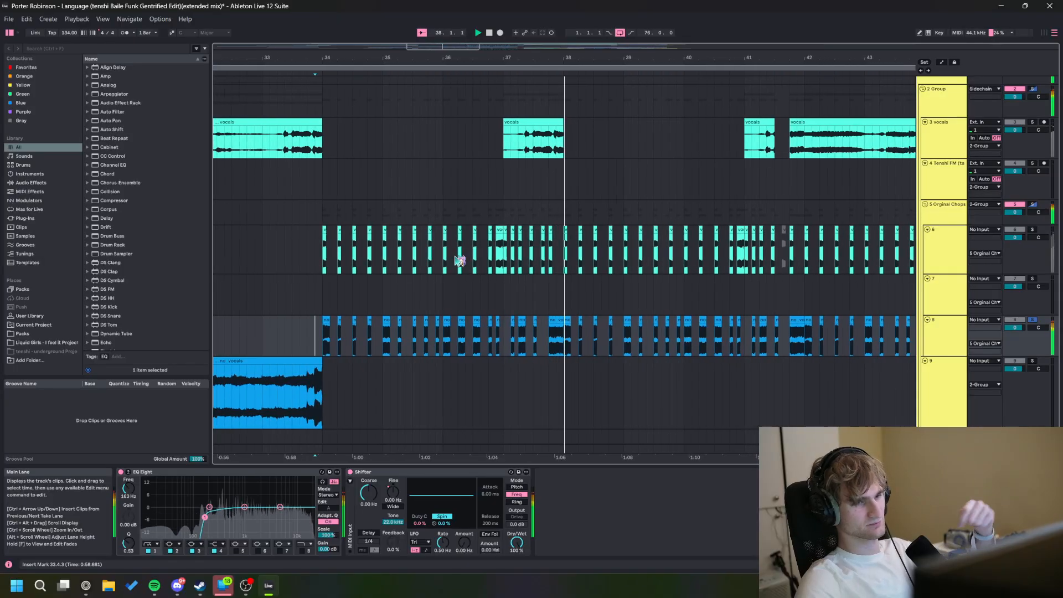
left_click_drag(442, 262, 543, 273)
scroll(618, 313, "down", 5)
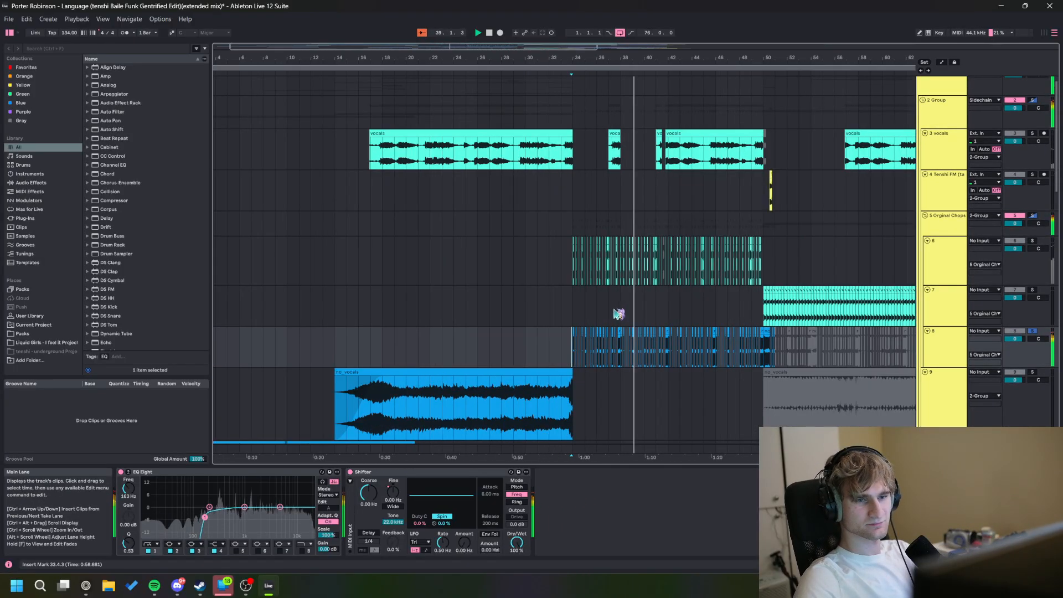
scroll(656, 314, "up", 5)
scroll(490, 258, "up", 1)
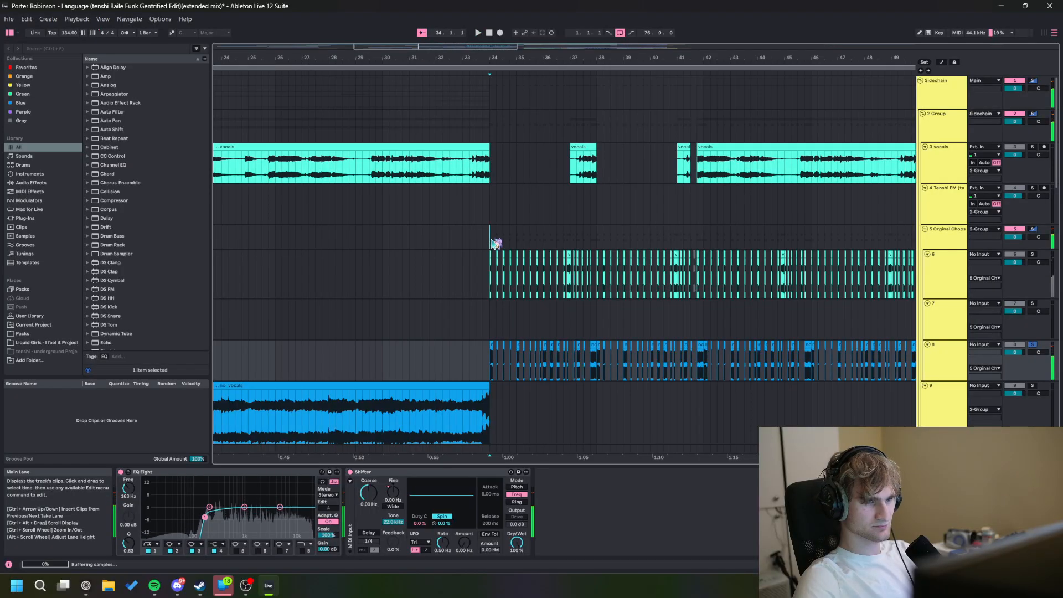
Step: Solo the Original Chops group, bypass its Reverb and ValhallaRoom devices, and play the chops from 34.1.1
left_click(495, 242)
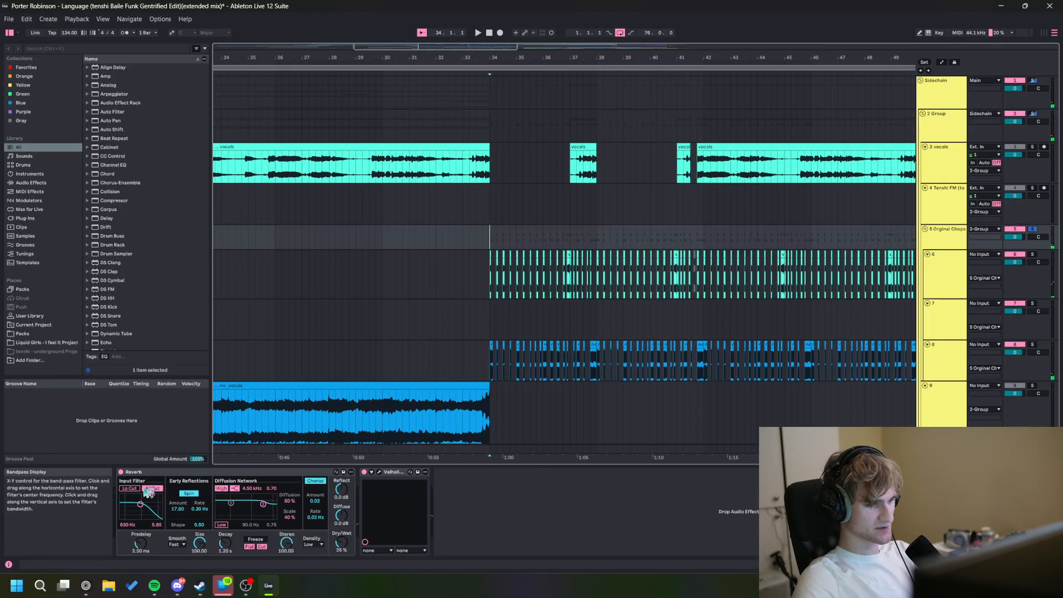
left_click(121, 473)
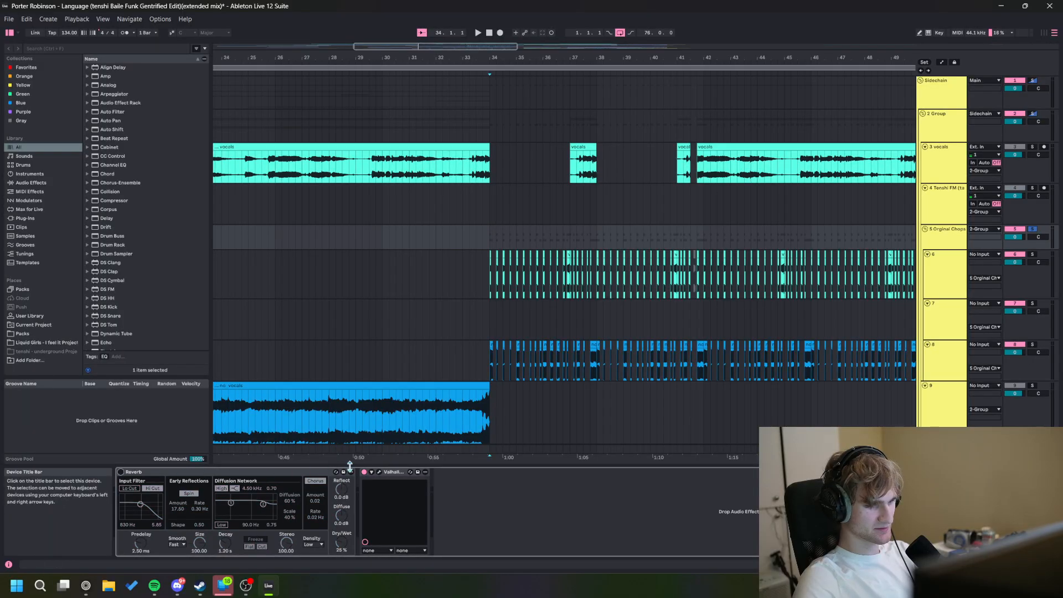
key("space")
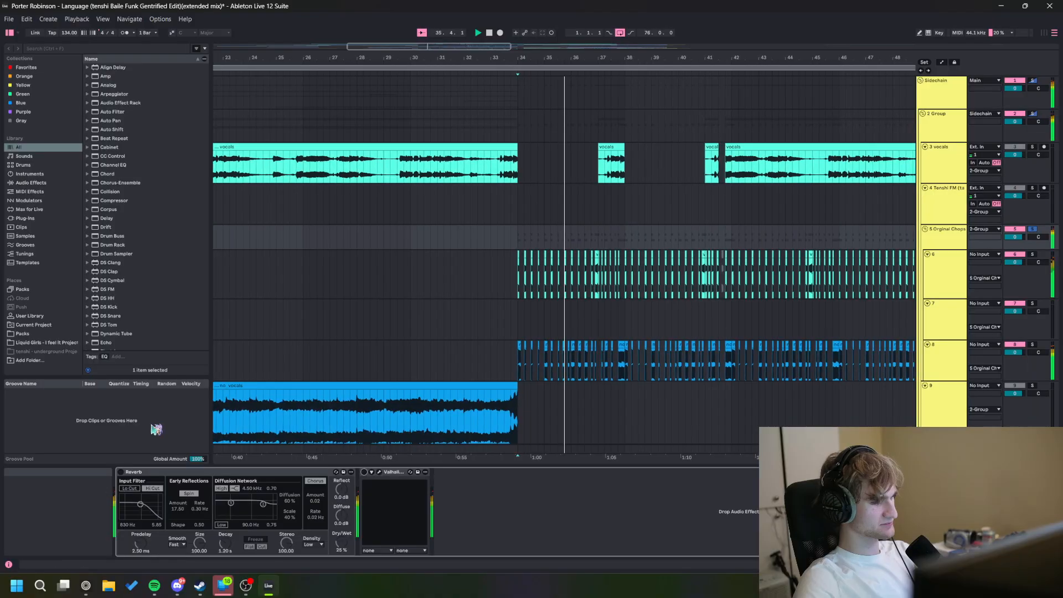
Step: Re-enable Reverb and ValhallaRoom on the Original Chops group, view ValhallaRoom's settings, and stop playback
left_click(122, 472)
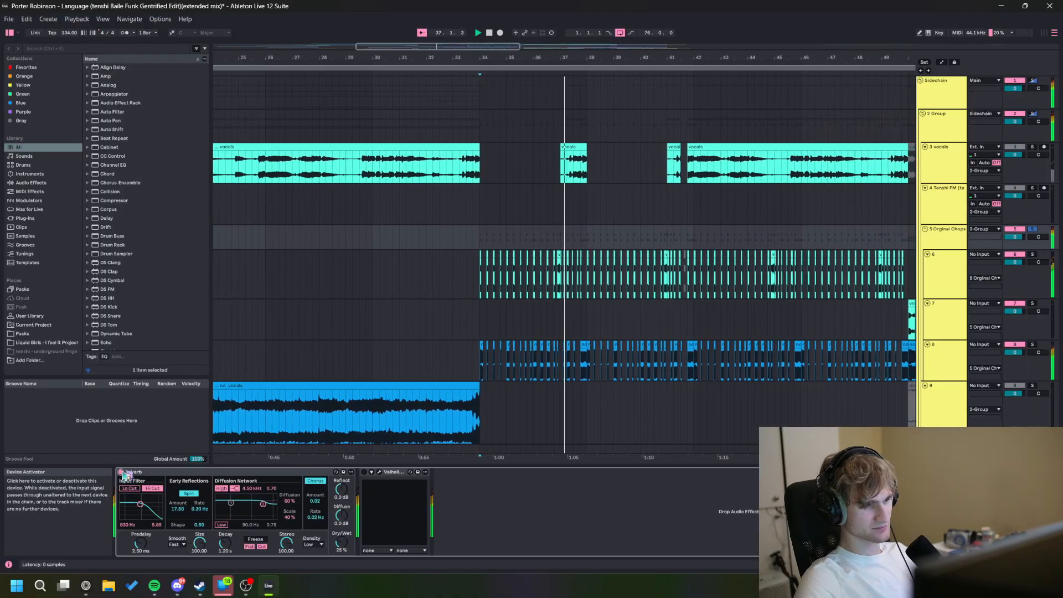
left_click(364, 472)
left_click(380, 474)
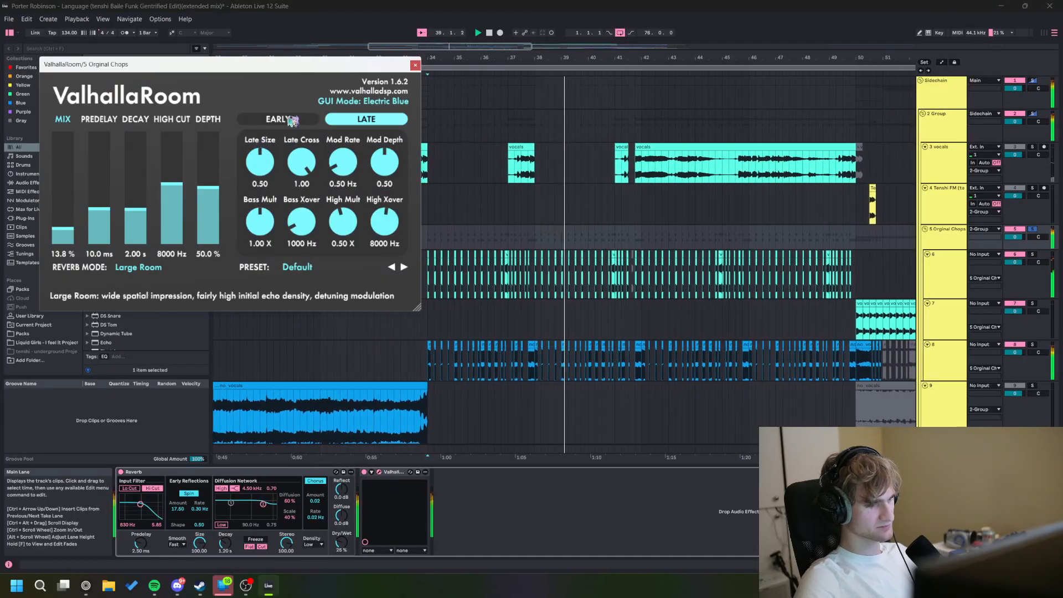
left_click(416, 67)
left_click(423, 242)
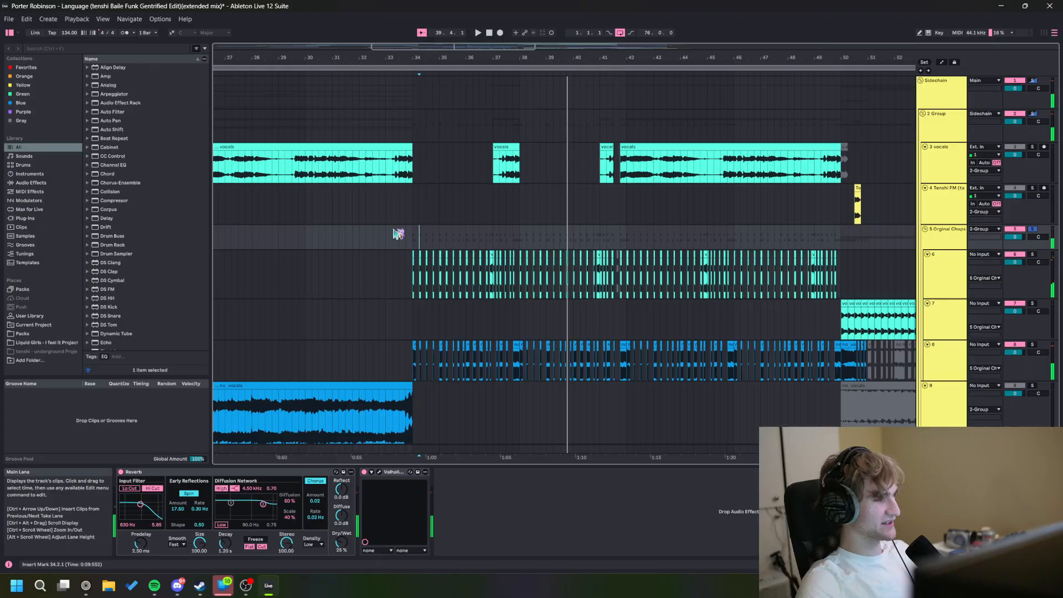
left_click_drag(442, 232, 396, 176)
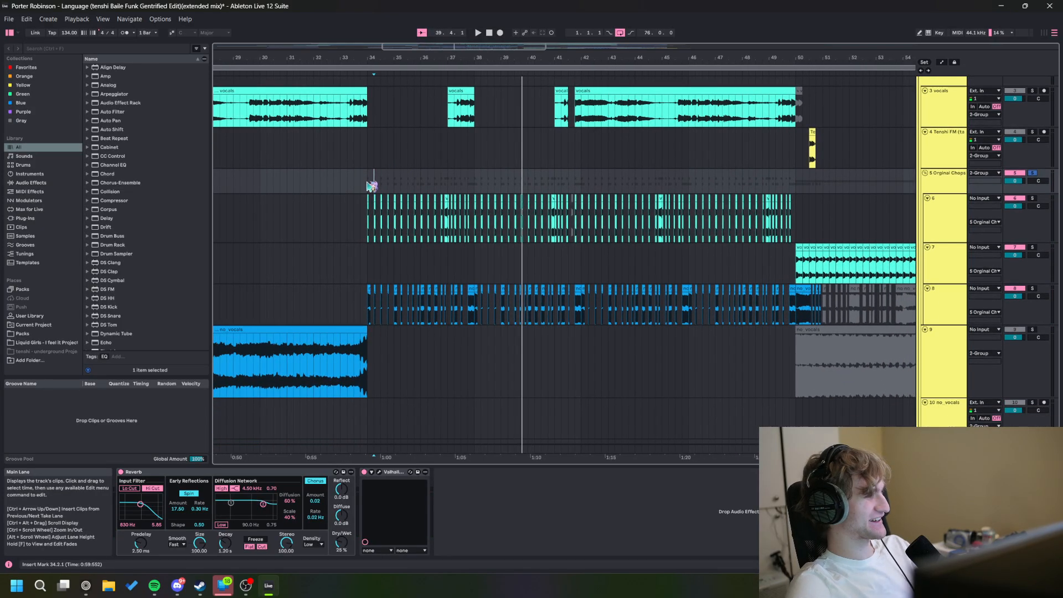
Step: Solo the Baile Drums group and play it from 34.2.1
scroll(377, 246, "down", 8)
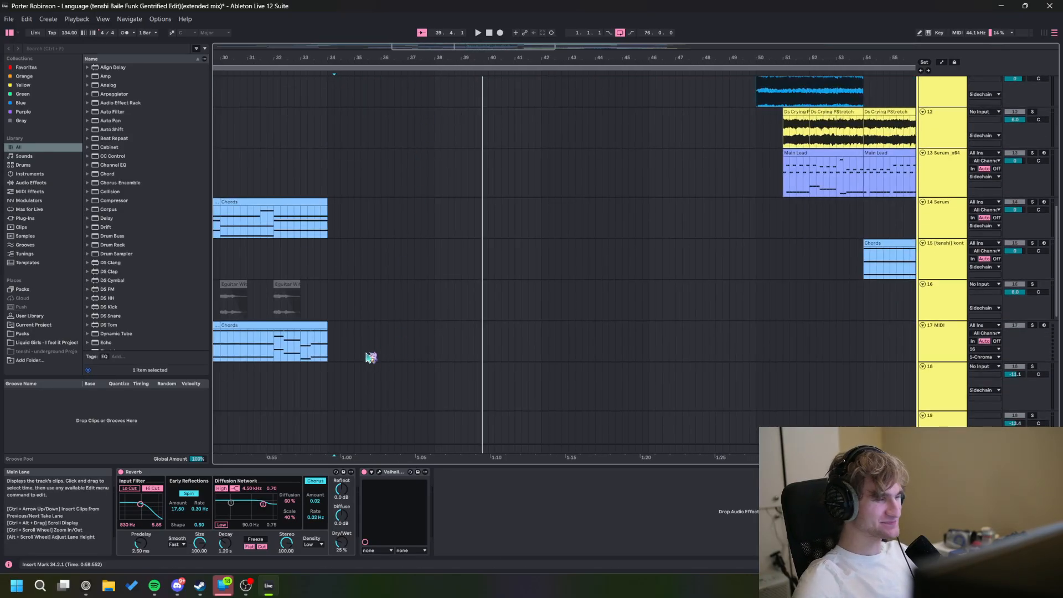
left_click_drag(379, 392, 422, 550)
left_click_drag(409, 259, 443, 466)
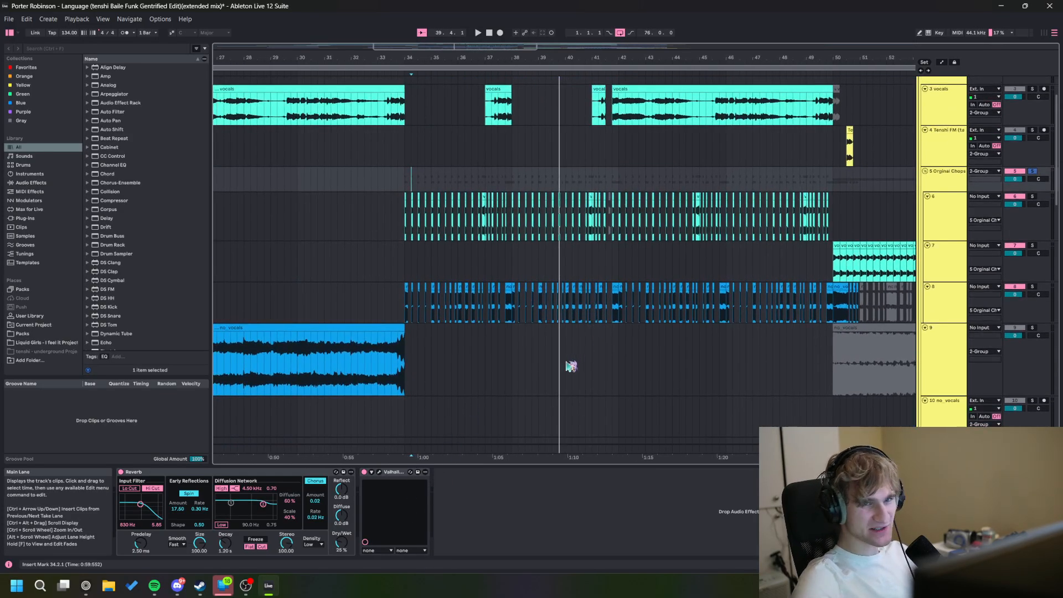
left_click_drag(650, 415, 490, 224)
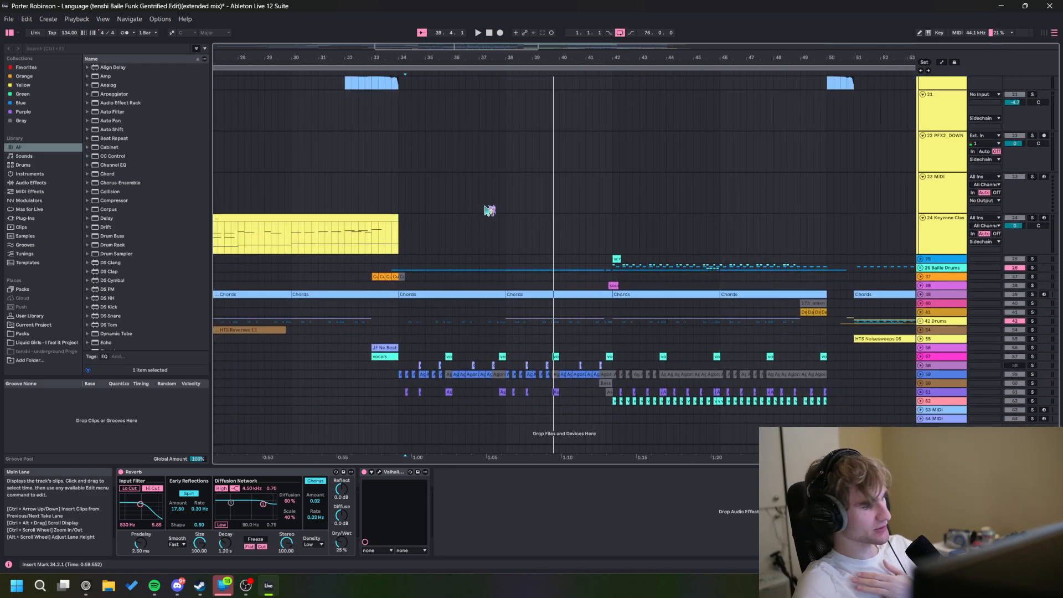
left_click(404, 269)
key("s")
key("space")
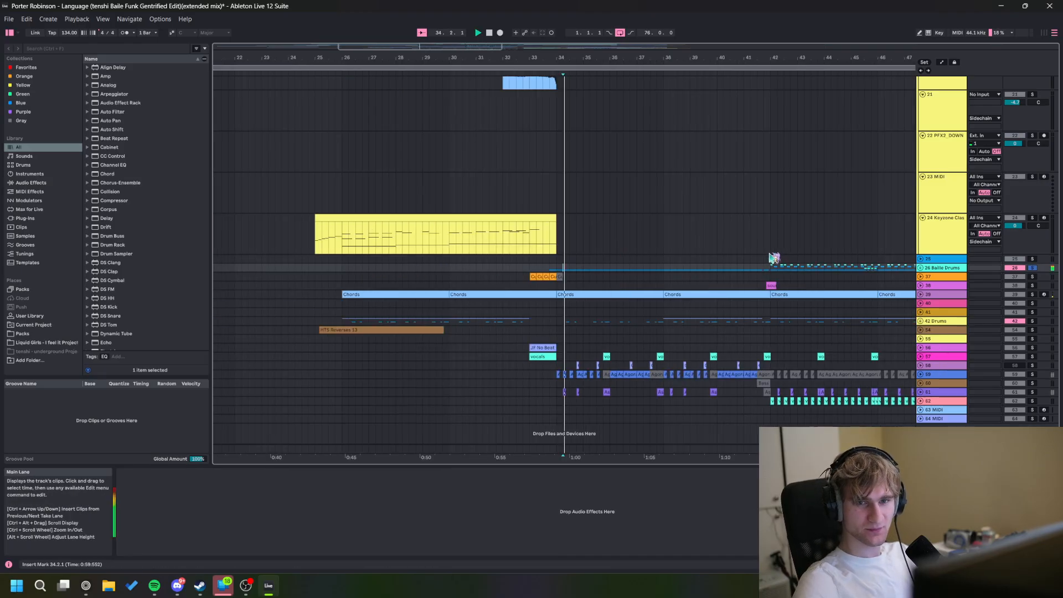
key("space")
key("space")
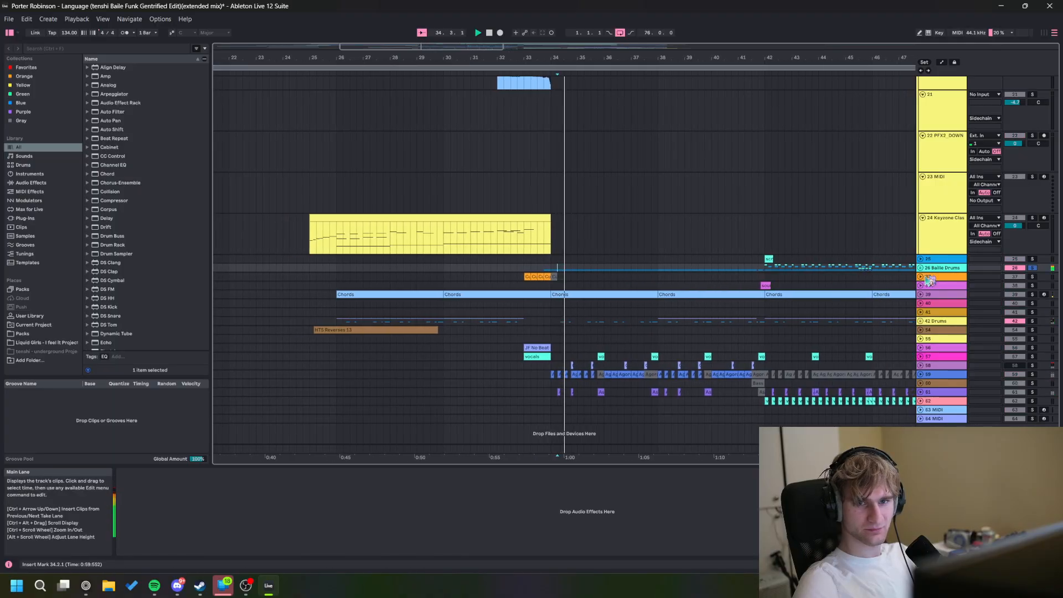
Step: Unfold the Baile Drums group and examine the clips on its individual tracks
left_click(921, 268)
scroll(648, 350, "down", 4)
scroll(650, 293, "down", 2)
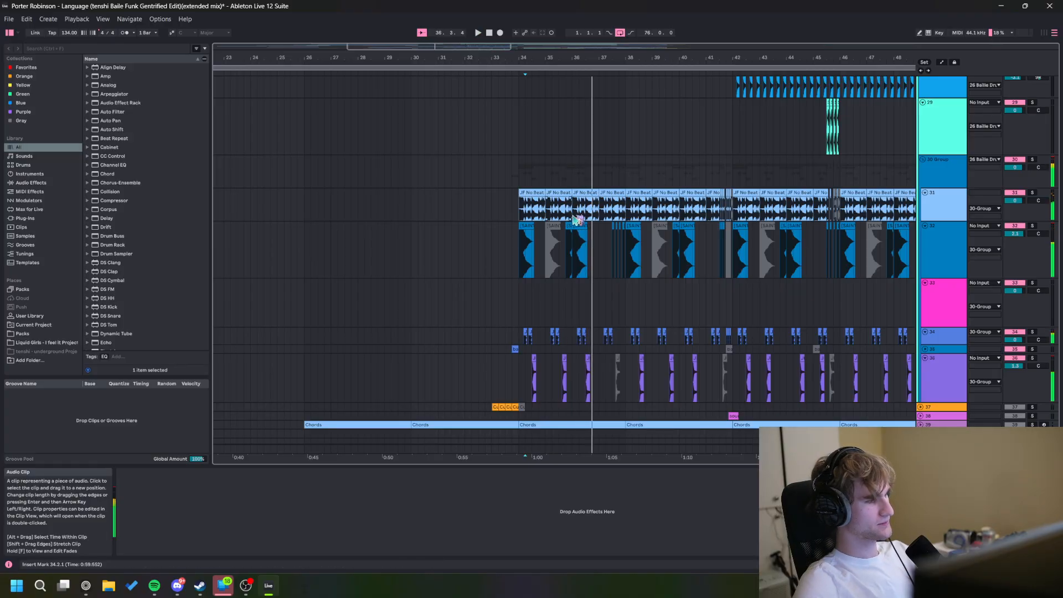
scroll(571, 255, "up", 3)
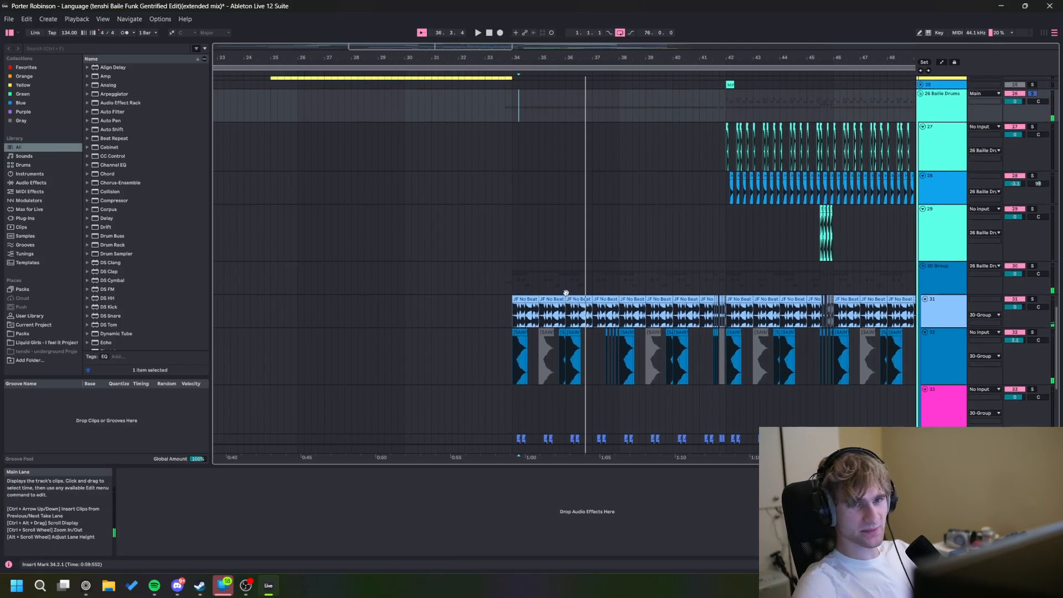
scroll(531, 257, "up", 3)
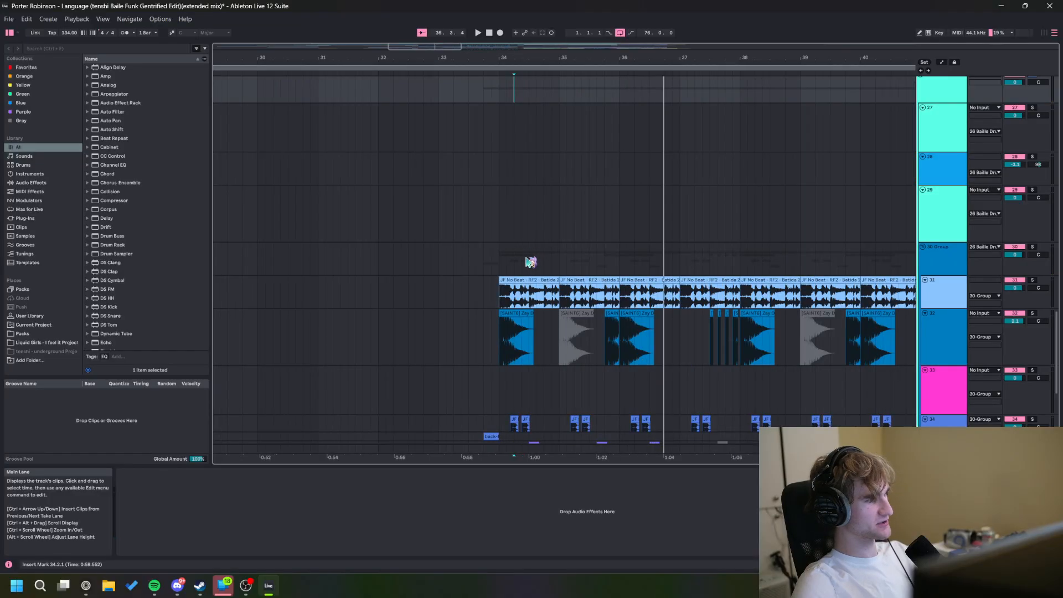
Step: Solo the JF No Beat - RF2 - Batida 23 loop on track 31 and play it from 34.1.1
left_click(498, 302)
key("space")
key("space")
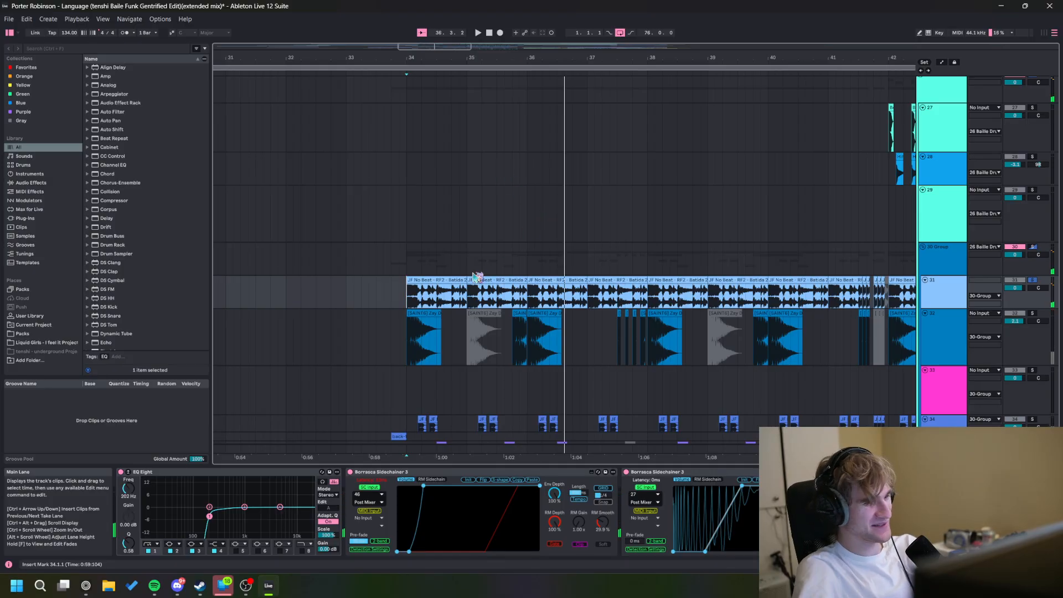
Step: Solo the Zay Dirty 808 clips on track 32 and play them from 34.1.1
left_click(410, 346)
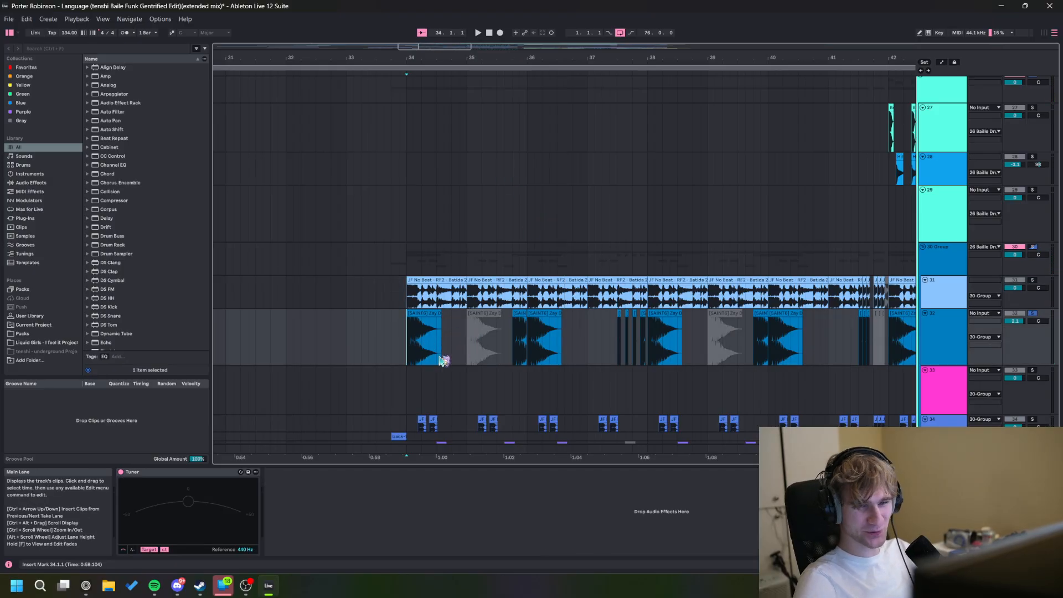
scroll(443, 360, "up", 3, "ctrl")
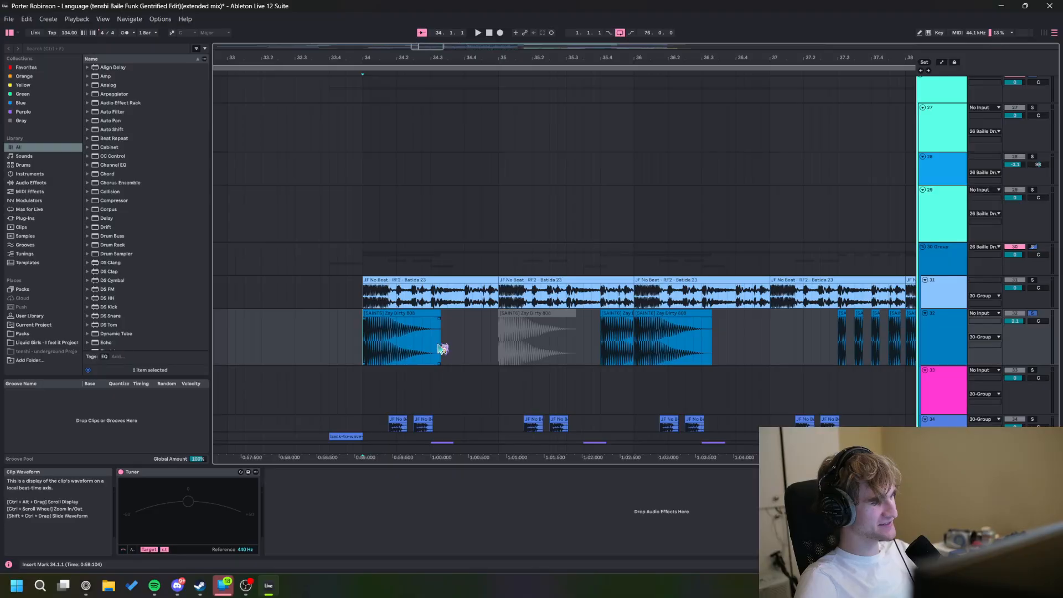
key("space")
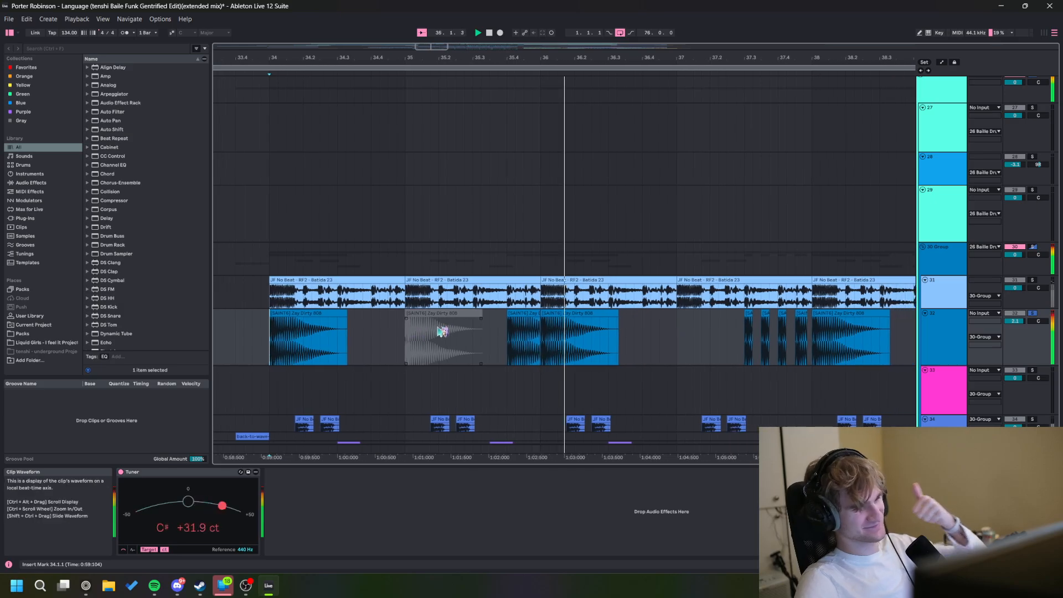
Step: Audition the percussion chops one track at a time: solo track 34 from 33.4.4 and track 36 from 34.2.3
scroll(487, 344, "down", 3)
left_click(278, 349)
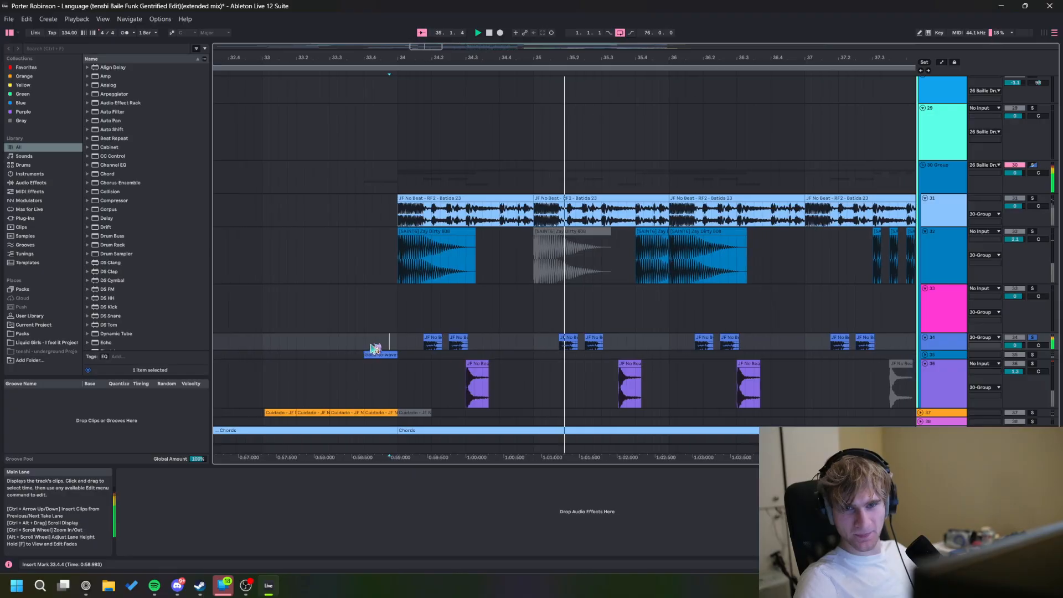
scroll(434, 353, "down", 2)
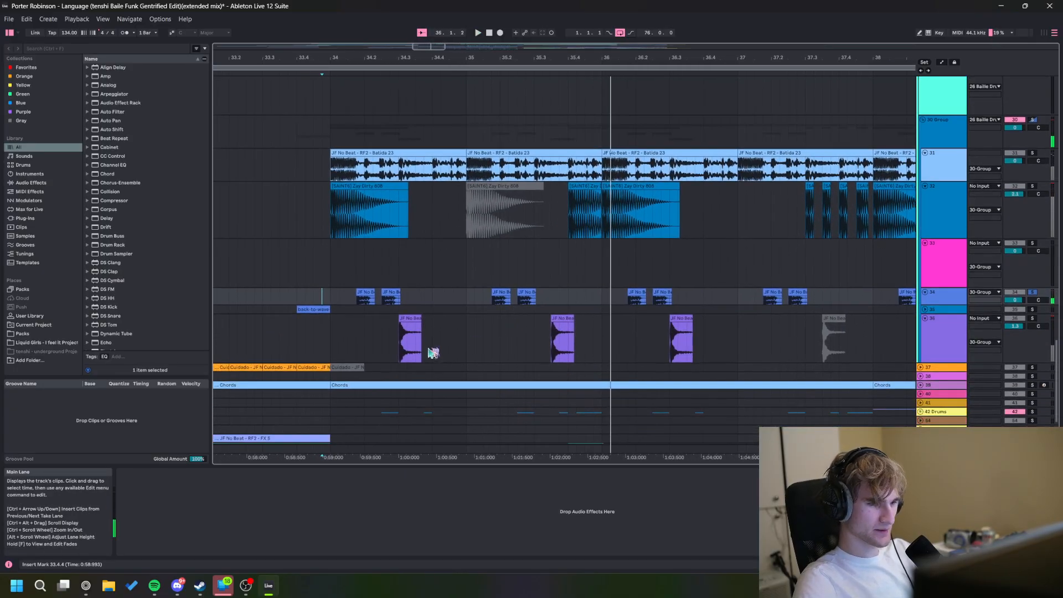
left_click(409, 351)
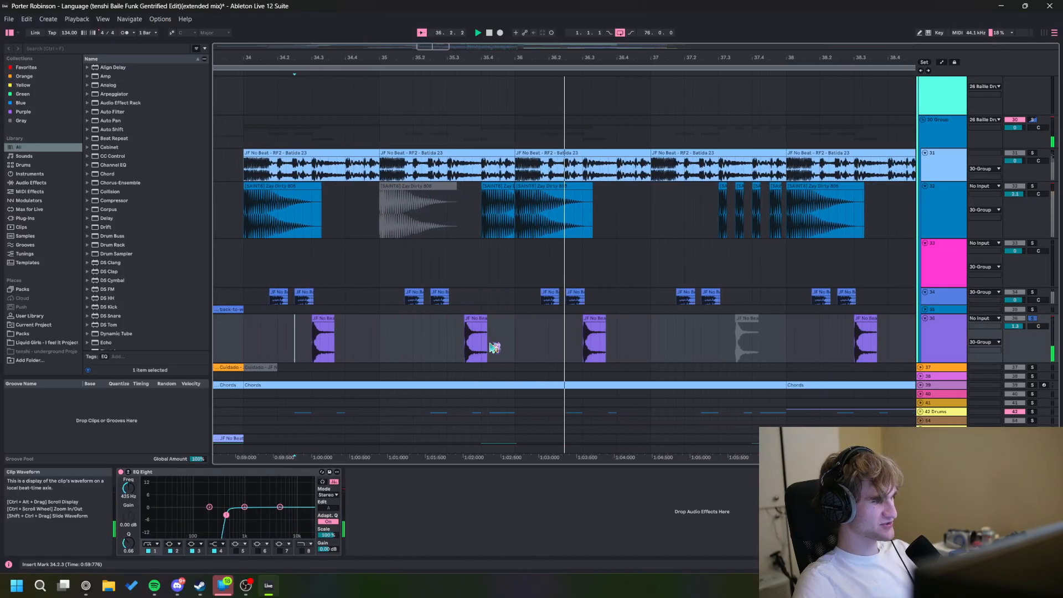
key("space")
Step: Solo the group on track 30 and play its combined drum layers from 34.1.1
left_click_drag(423, 361, 442, 320)
key("space")
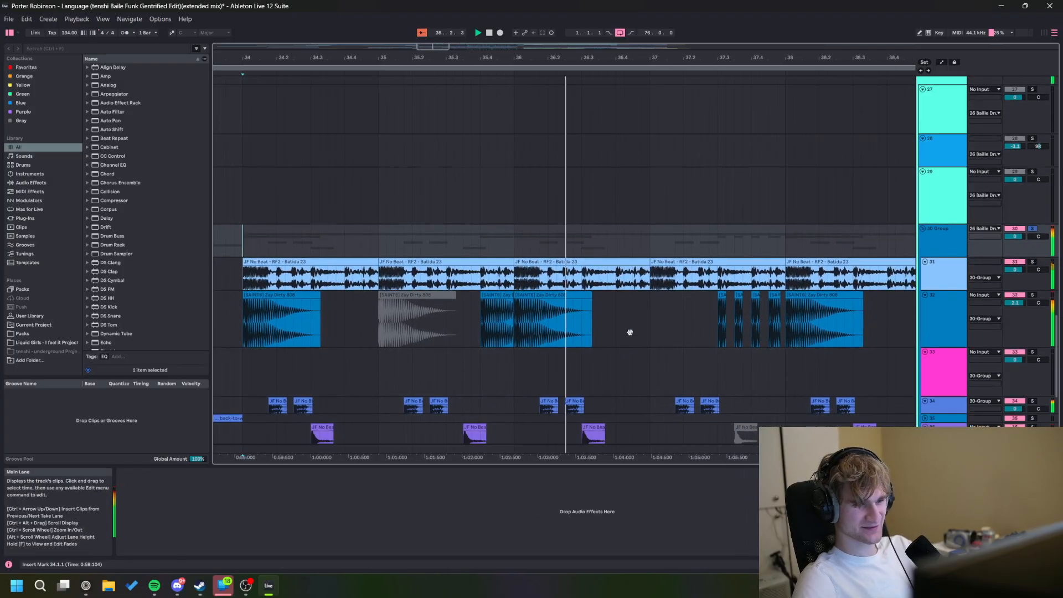
scroll(609, 239, "down", 4)
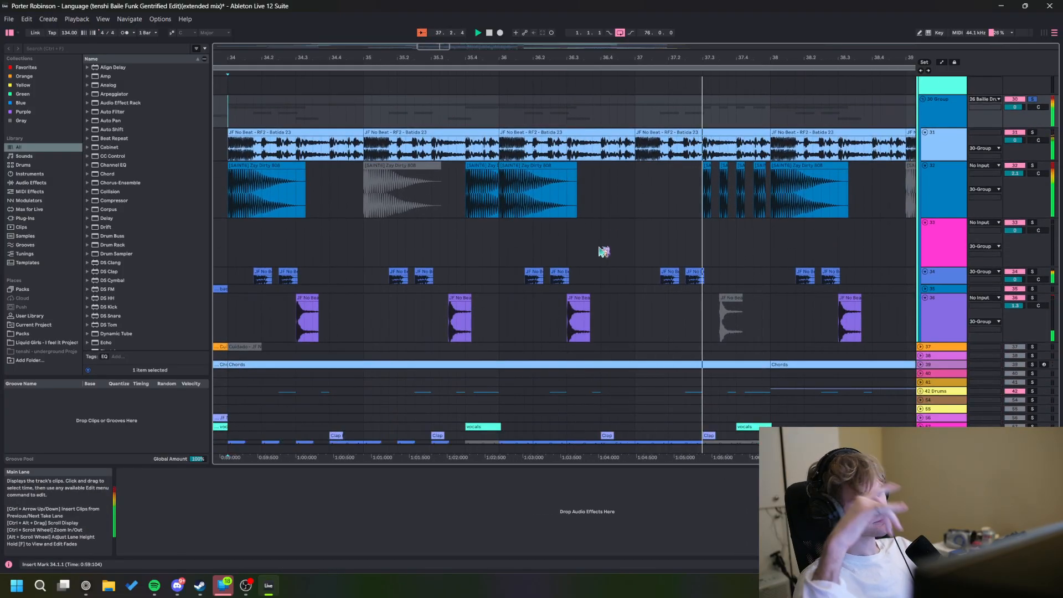
key("space")
Step: Solo track 27 in the Baile Drums group and play its clips from 41.4.3
left_click_drag(641, 282, 652, 317)
scroll(652, 315, "down", 5)
left_click_drag(700, 282, 491, 380)
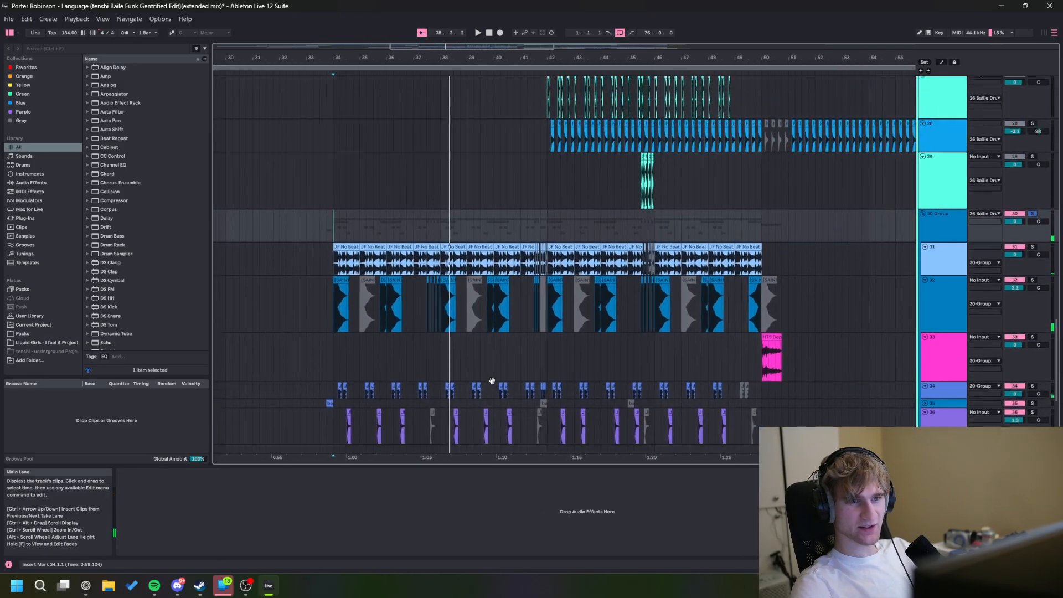
left_click_drag(629, 196, 621, 294)
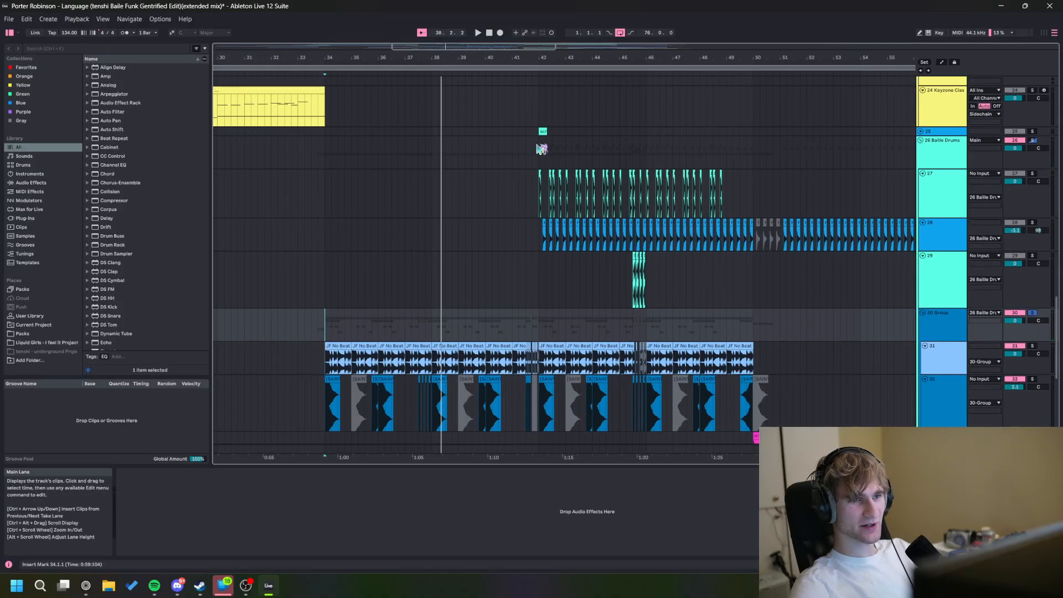
scroll(540, 154, "up", 5)
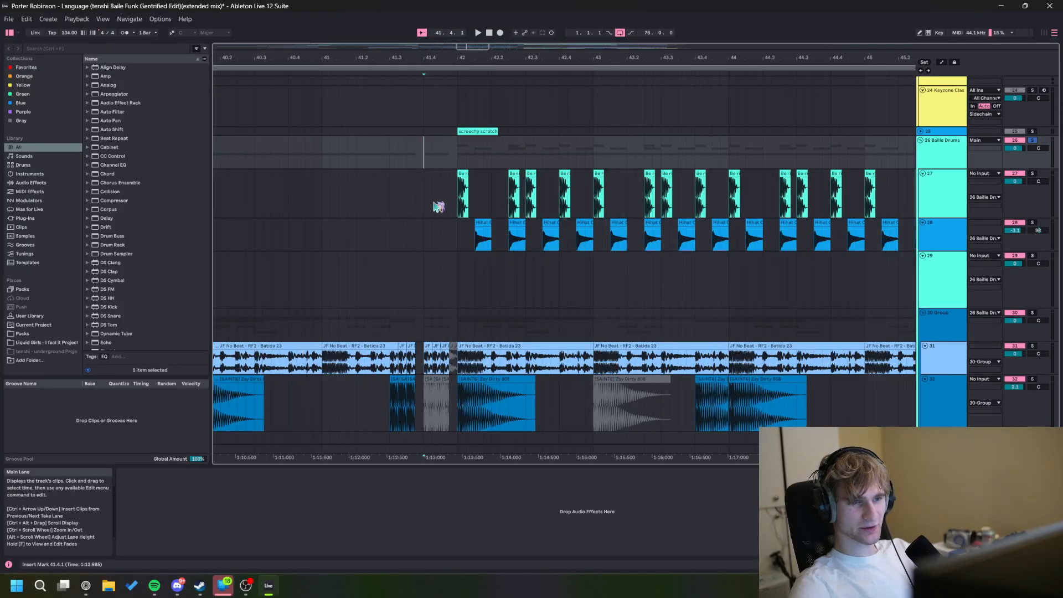
left_click(435, 205)
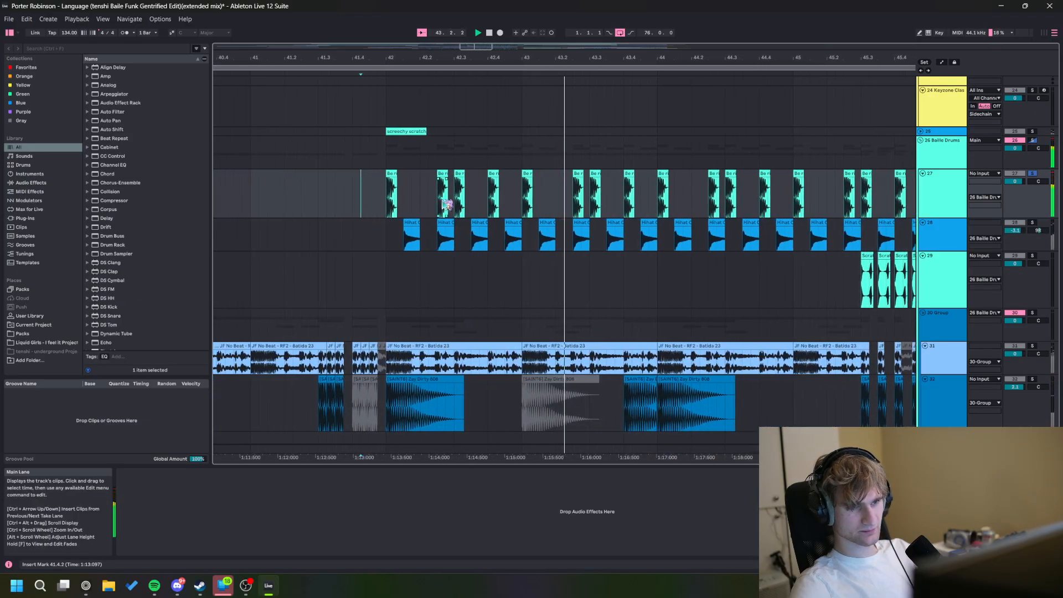
key("space")
Step: Solo the hi-hat clips on track 28 and play them from 41.4.4
left_click(309, 247)
key("space")
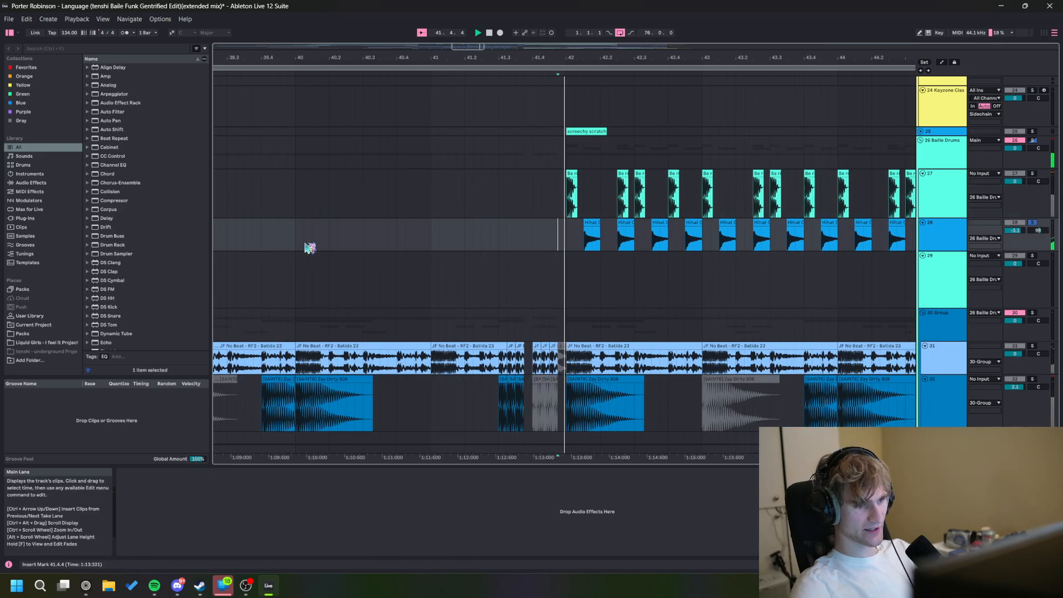
key("space")
Step: Solo the whole Baile Drums group, play it from 41.4.4, and view the devices on track 31
left_click(459, 162)
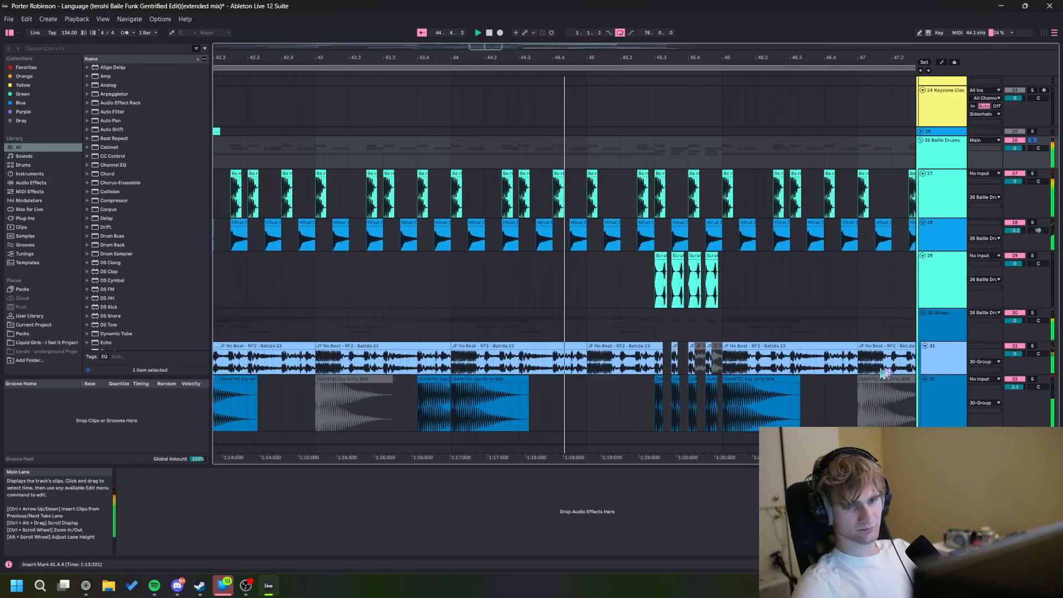
left_click(786, 343)
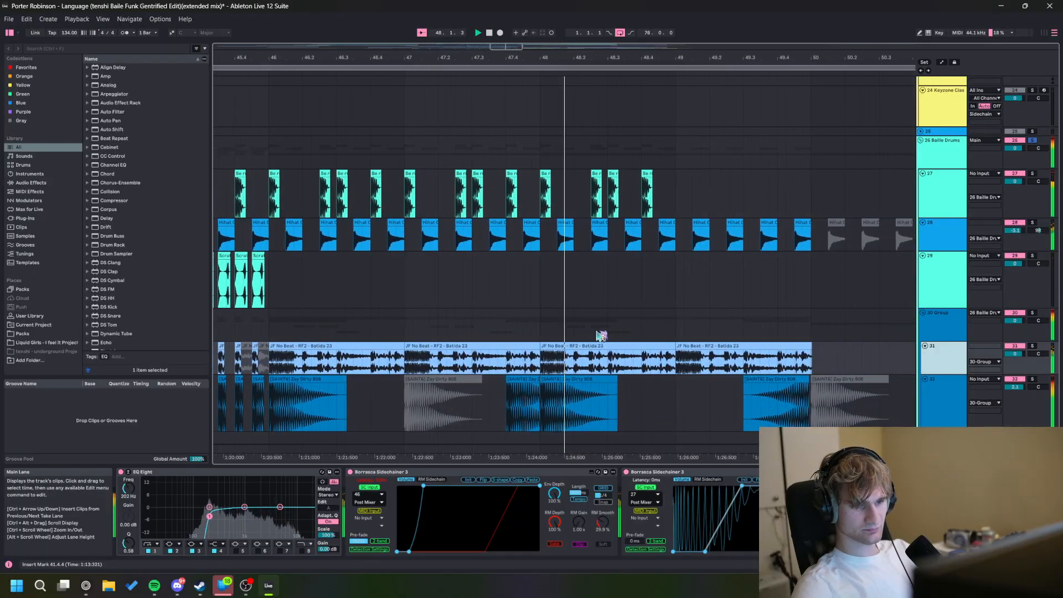
left_click_drag(556, 332, 629, 352)
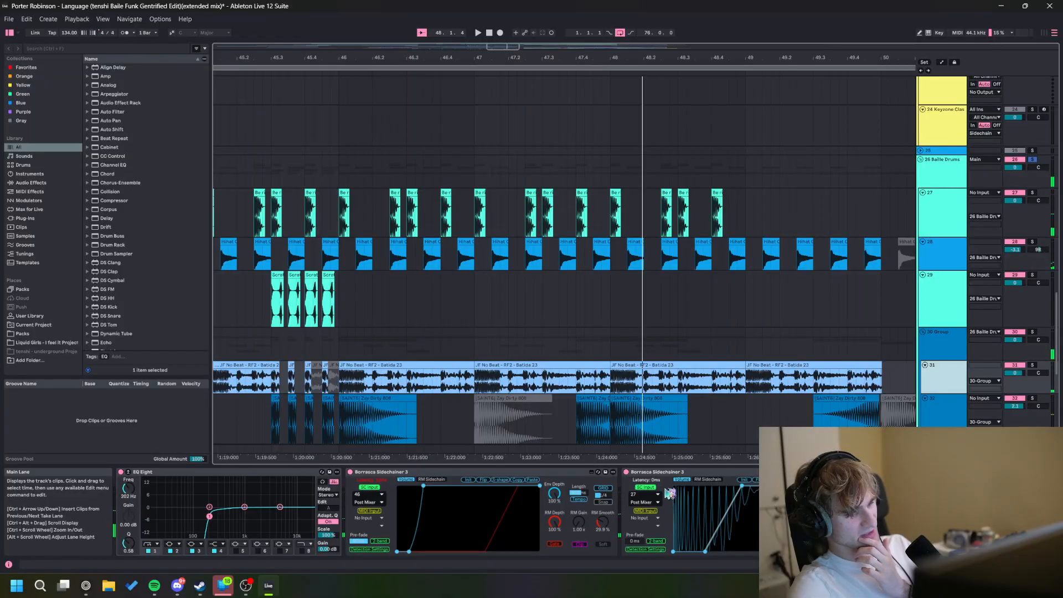
Step: Solo tracks 27 and 31 together and play them from 45.2.3 to hear the sidechaining
left_click(255, 224)
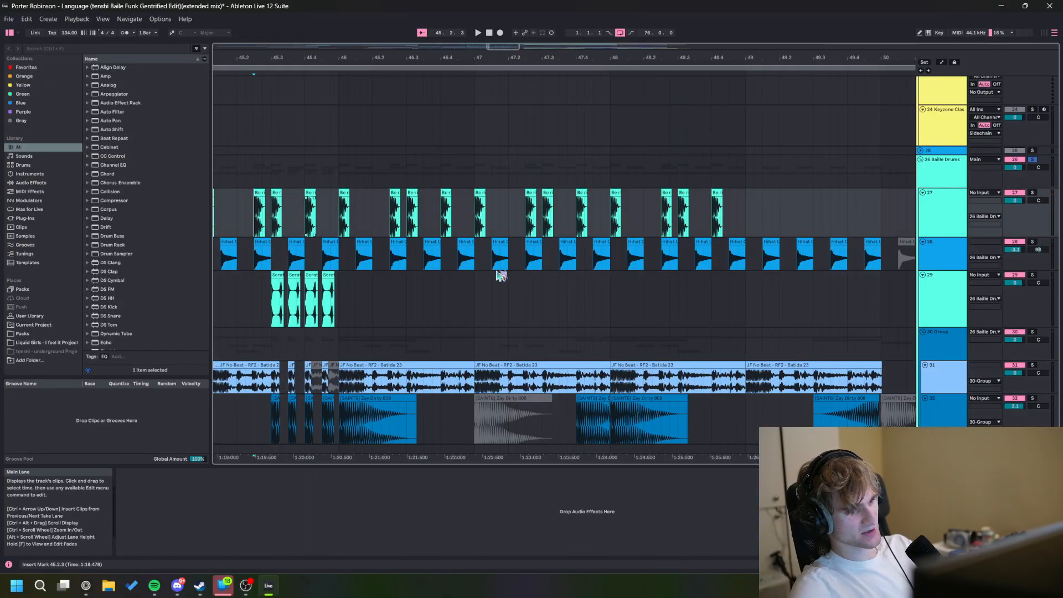
left_click(1033, 365, "ctrl")
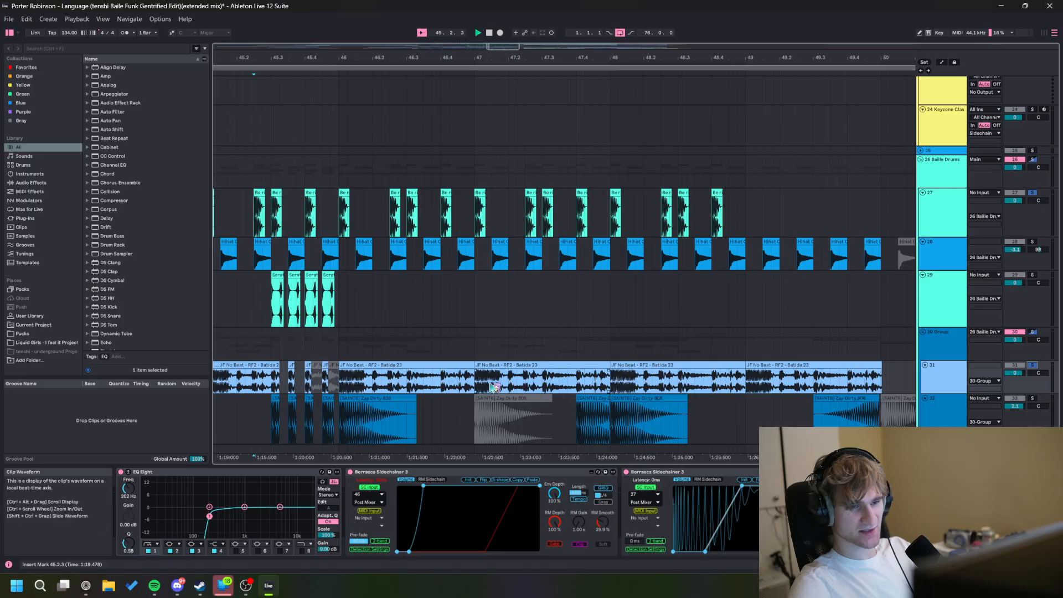
key("space")
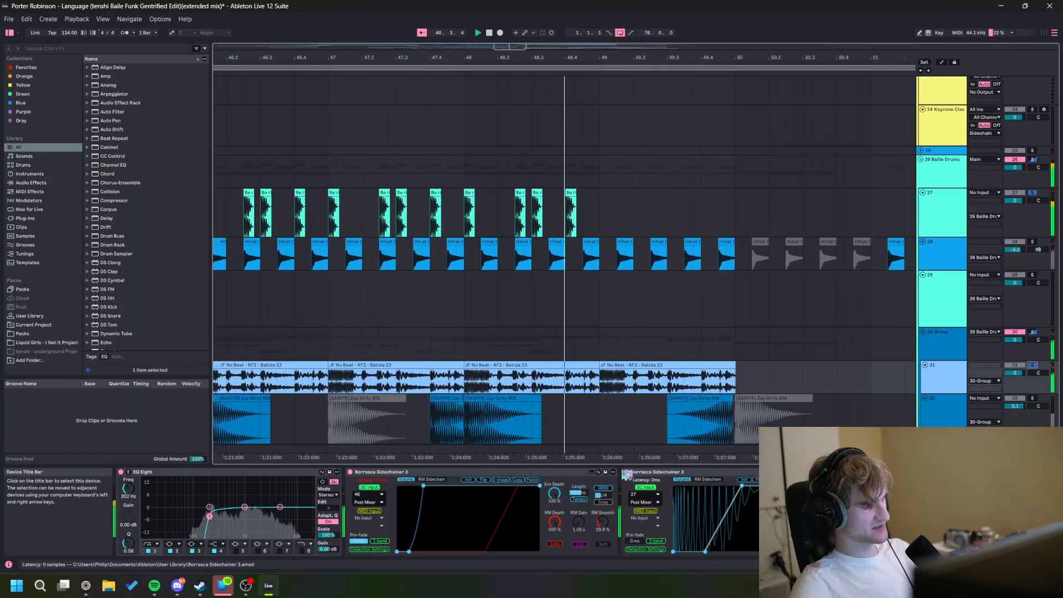
left_click_drag(493, 351, 712, 351, "ctrl+alt")
key("space")
Step: Play the soloed tracks 27 and 31 from just before bar 42 and bypass track 31's second Borrasca Sidechainer 3
left_click_drag(405, 299, 570, 321, "ctrl+alt")
scroll(570, 321, "down", 3)
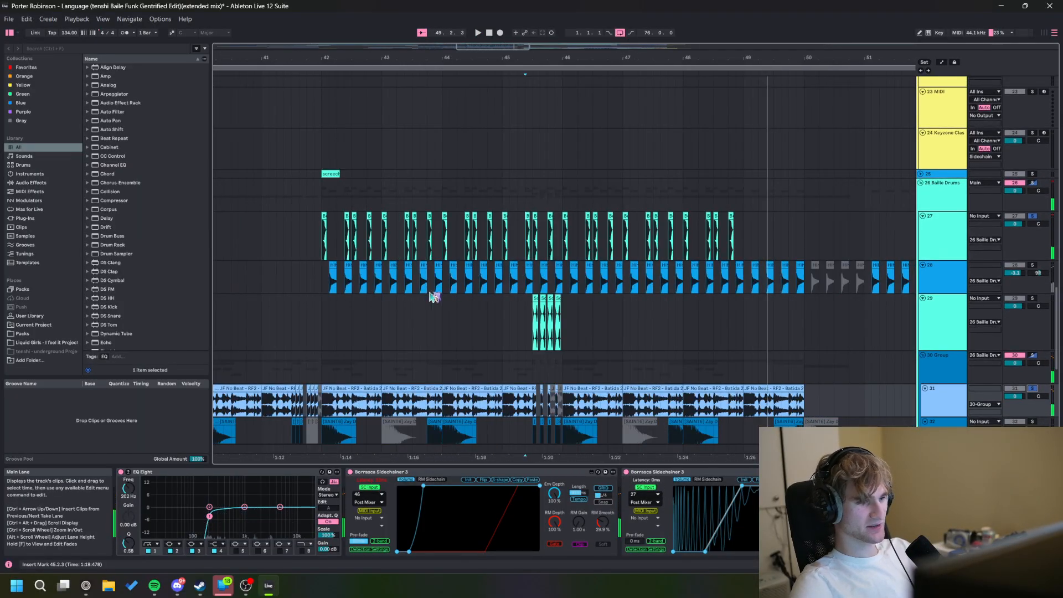
left_click(346, 254)
key("space")
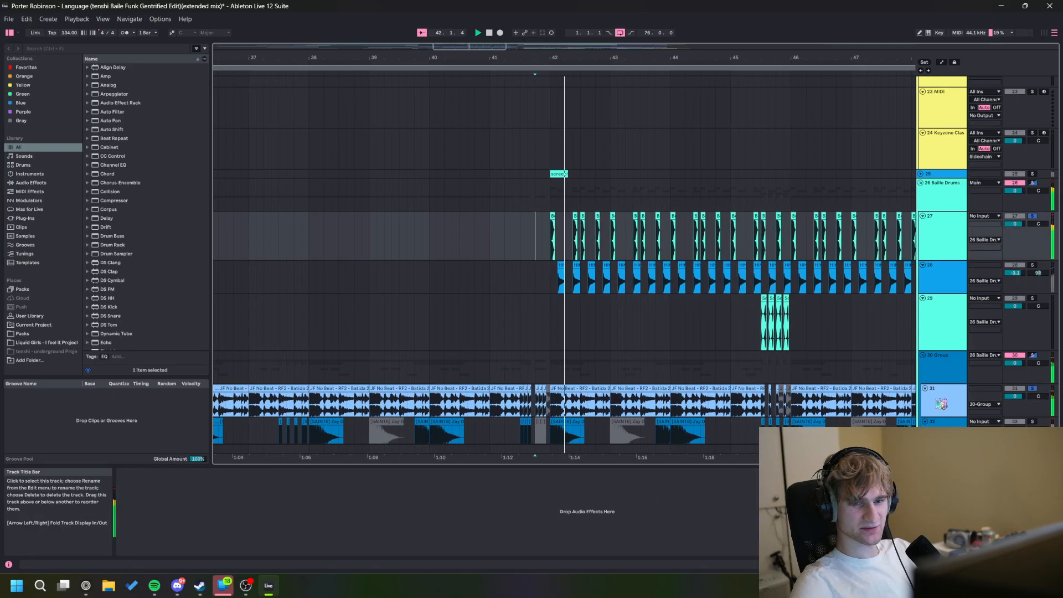
left_click(627, 473)
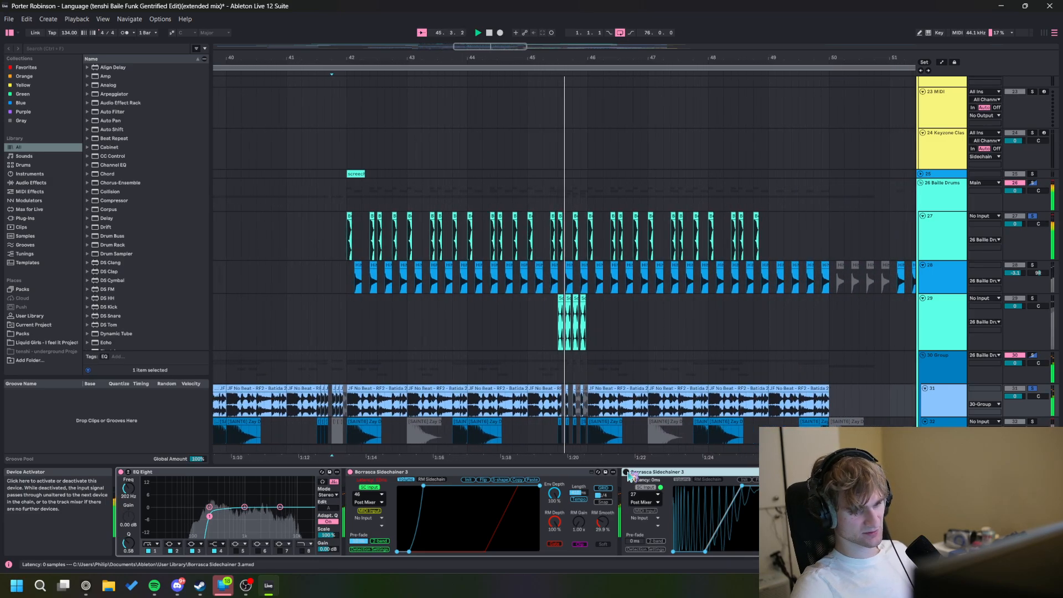
left_click(593, 315)
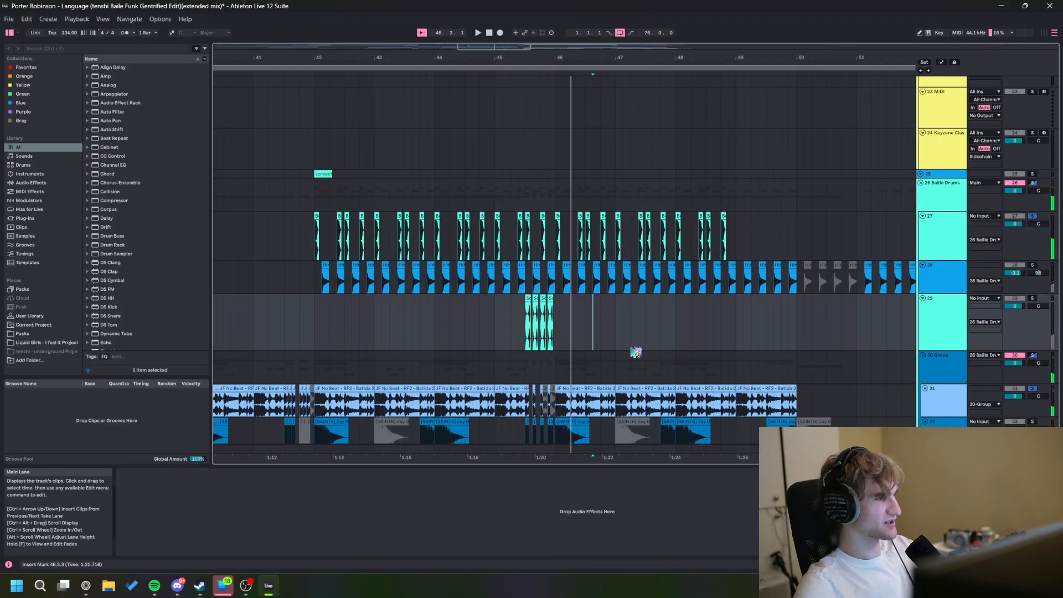
Step: Solo the Drums group on track 42 and play it from 41.4.3
scroll(609, 424, "down", 15)
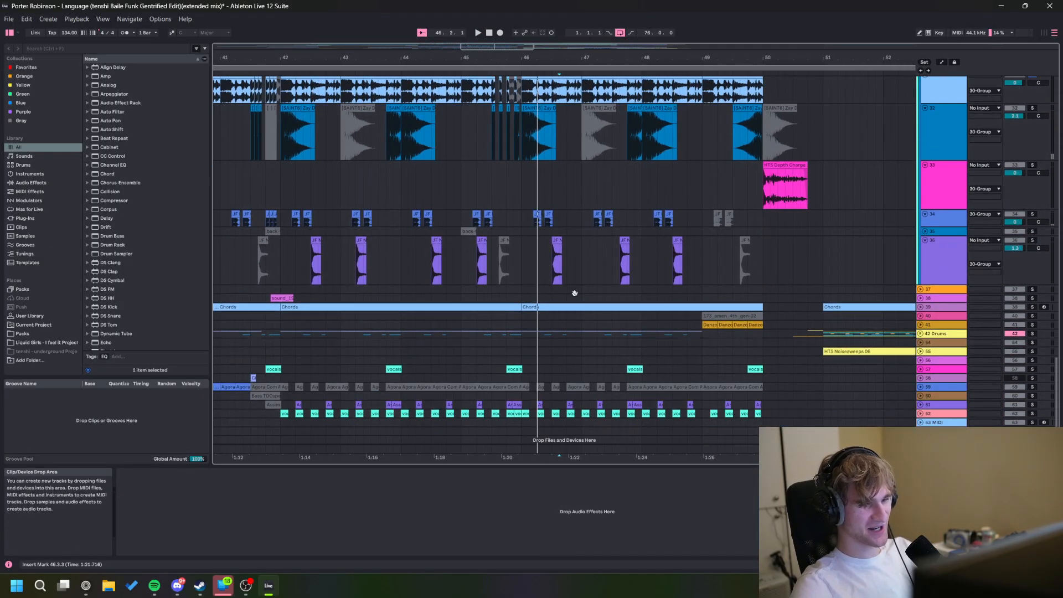
left_click_drag(564, 304, 619, 295)
left_click(381, 322)
key("s")
key("space")
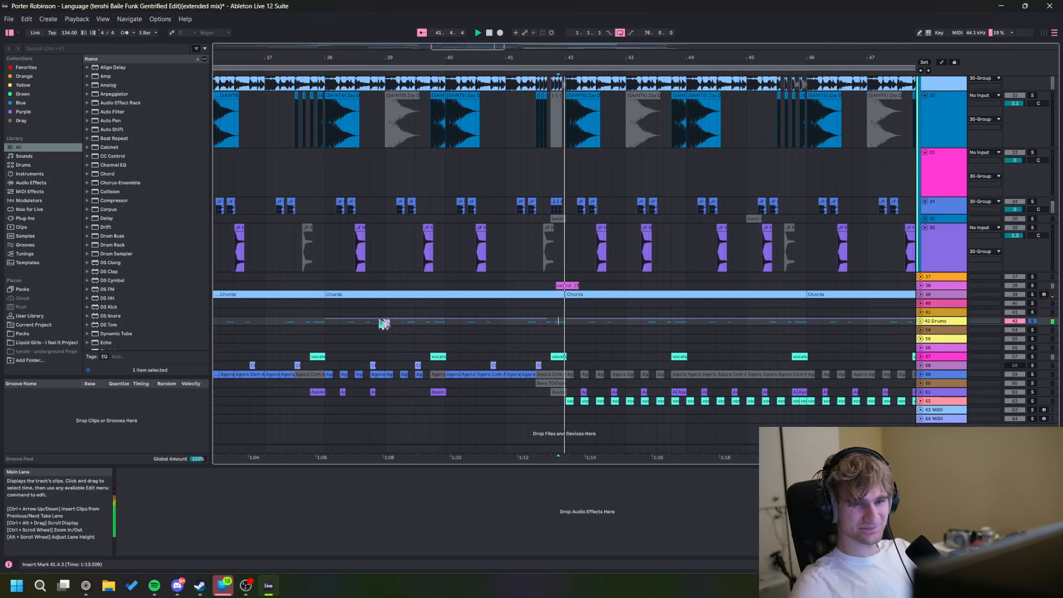
scroll(432, 336, "left", 5)
left_click_drag(376, 334, 478, 335)
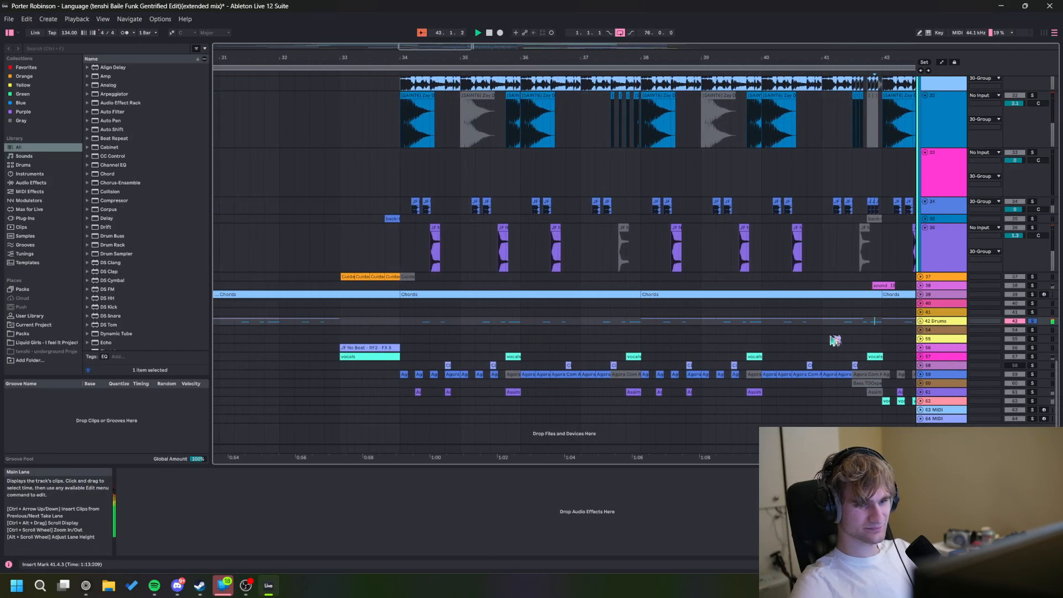
Step: Stop playback, unfold the Drums group on track 42 and view the devices on track 44 at 37.4.1
left_click(921, 321)
key("space")
mouse_move(654, 357)
left_mouse_down()
mouse_move(393, 235)
mouse_move(327, 227)
left_mouse_up()
scroll(441, 302, "down", 3)
left_click(382, 295)
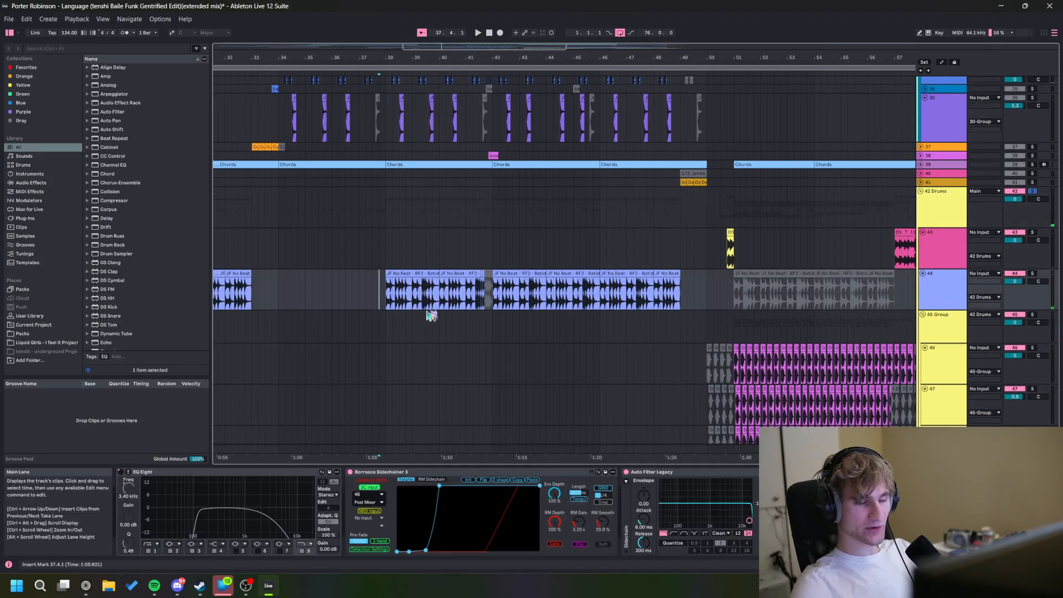
Step: Open the DrumKits folder in Packs, select JF No Beat - Pack Reliquia Funk 2 and expand the ReiDoBrega LORIHILLS EDITION kit
left_click(28, 335)
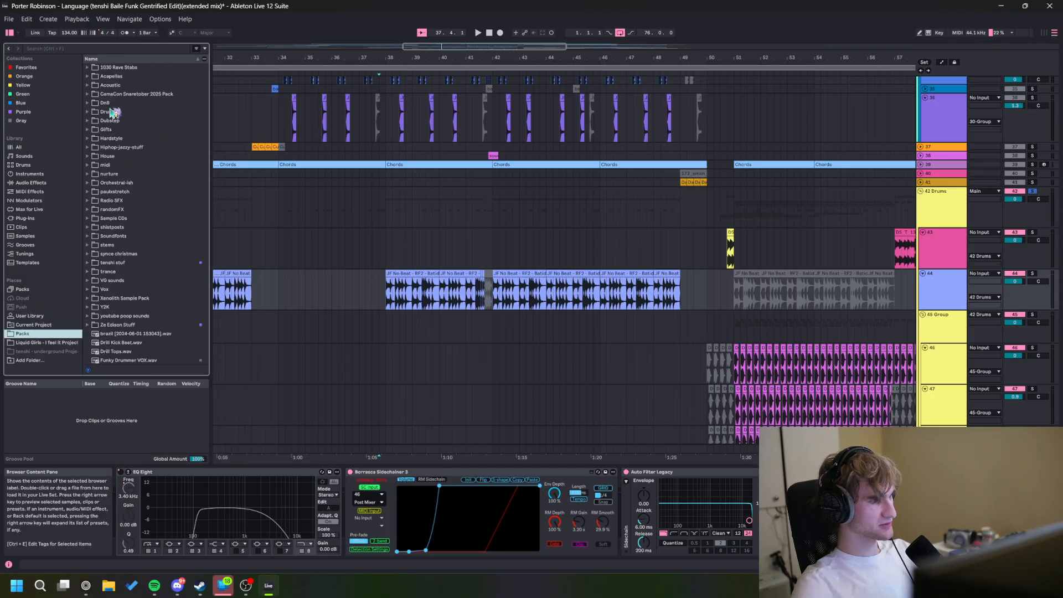
double_click(97, 113)
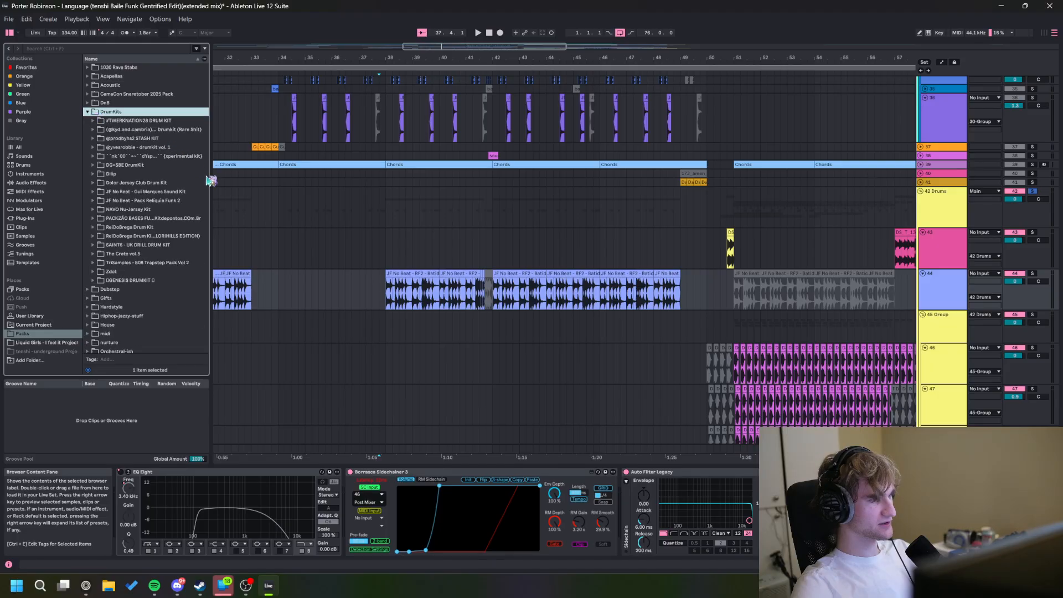
left_click(156, 201)
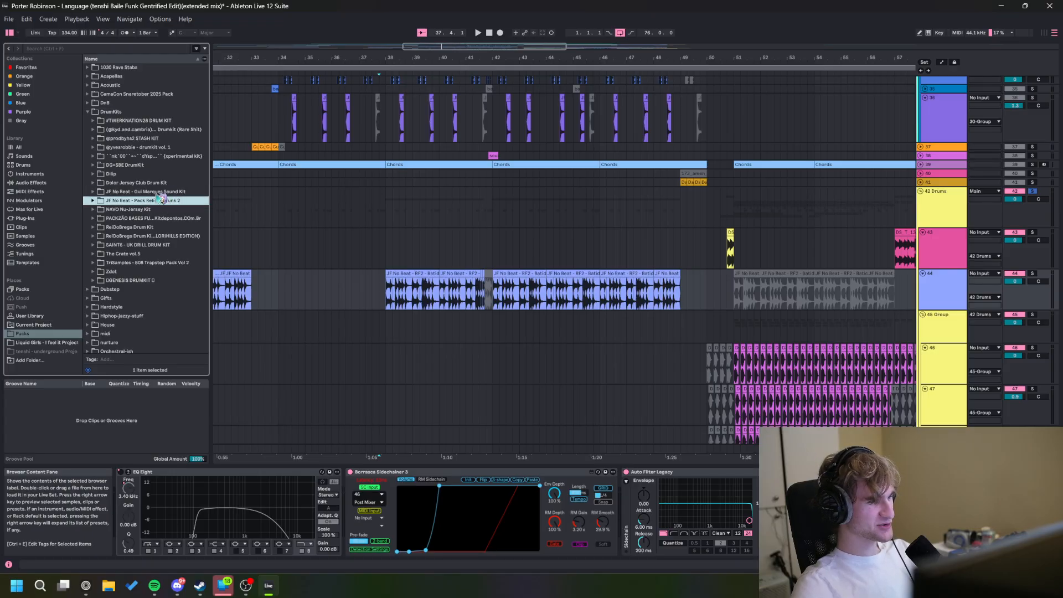
left_click(137, 228)
double_click(133, 237)
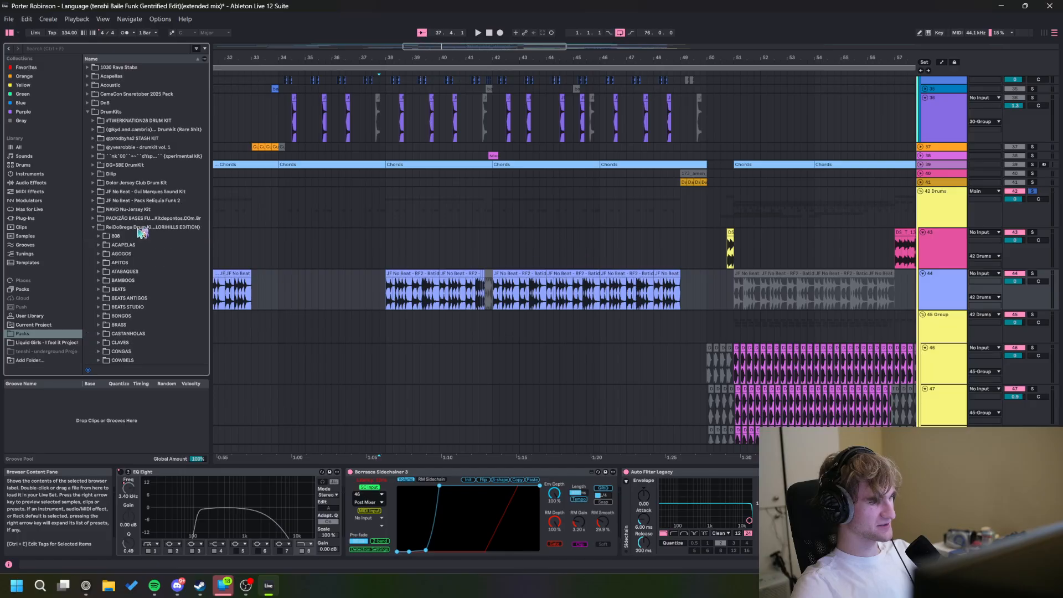
Step: Look through the subfolders of the ReiDoBrega LORIHILLS EDITION kit, then collapse the kit
scroll(172, 269, "down", 5)
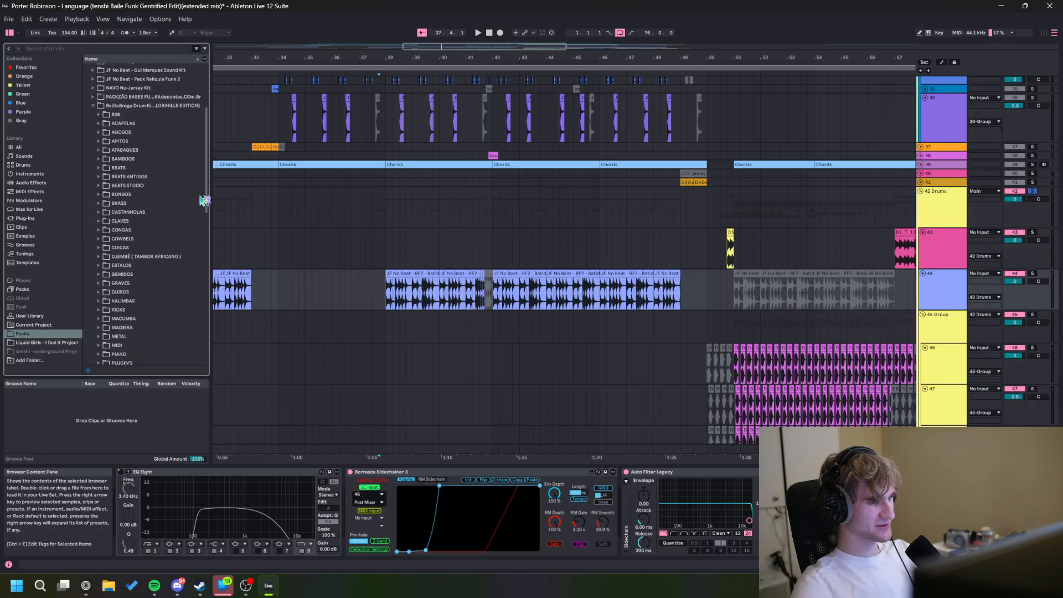
left_click_drag(204, 201, 203, 274)
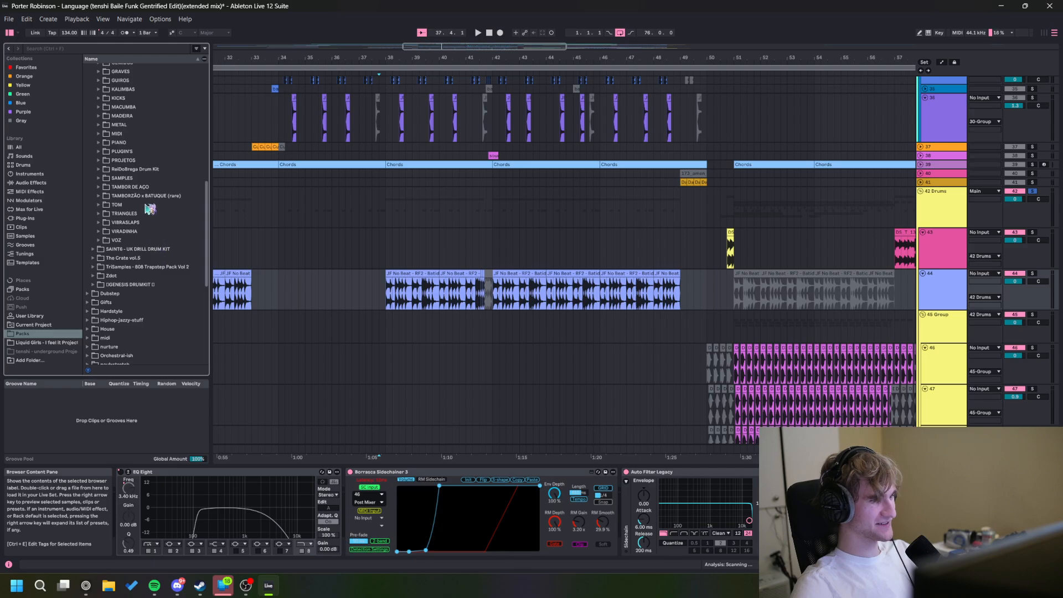
scroll(149, 205, "up", 3)
scroll(143, 111, "up", 10)
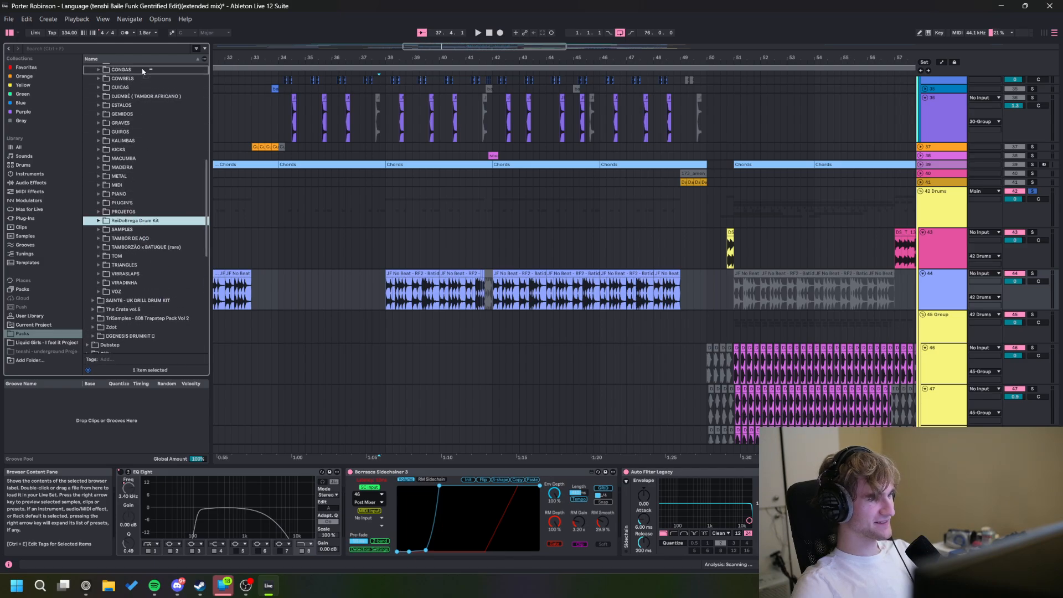
left_click(145, 102)
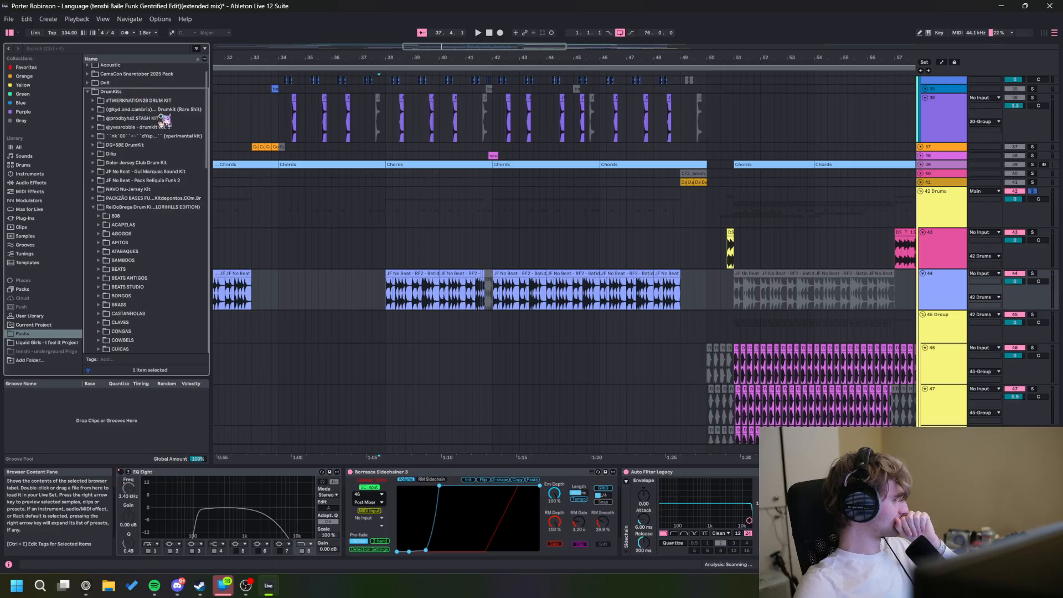
left_click(110, 217)
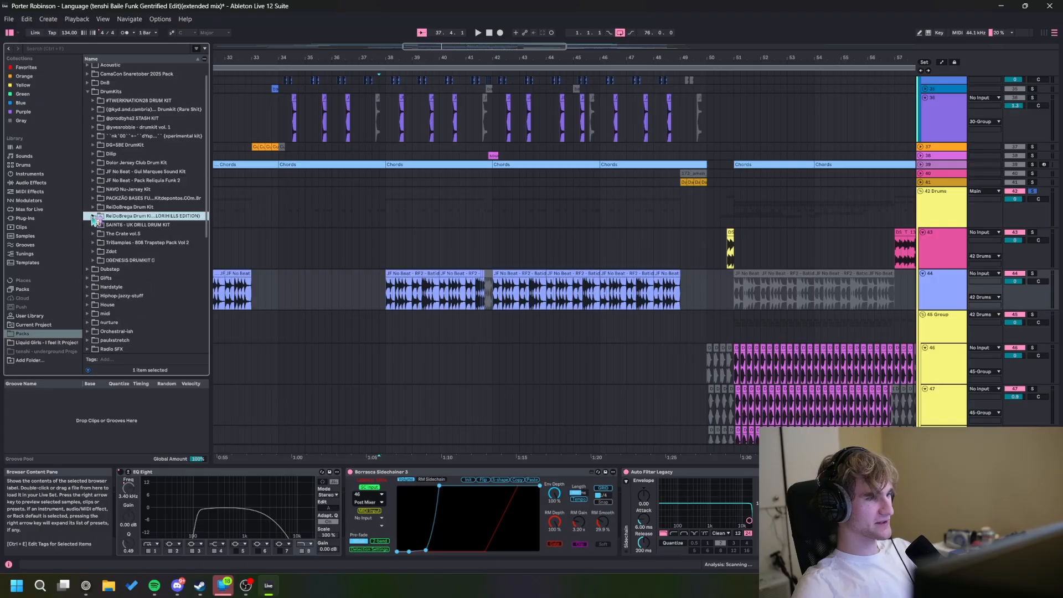
Step: Single out JF No Beat - Pack Reliquia Funk 2 and the two ReiDoBrega kits in the DrumKits folder
left_click(150, 180)
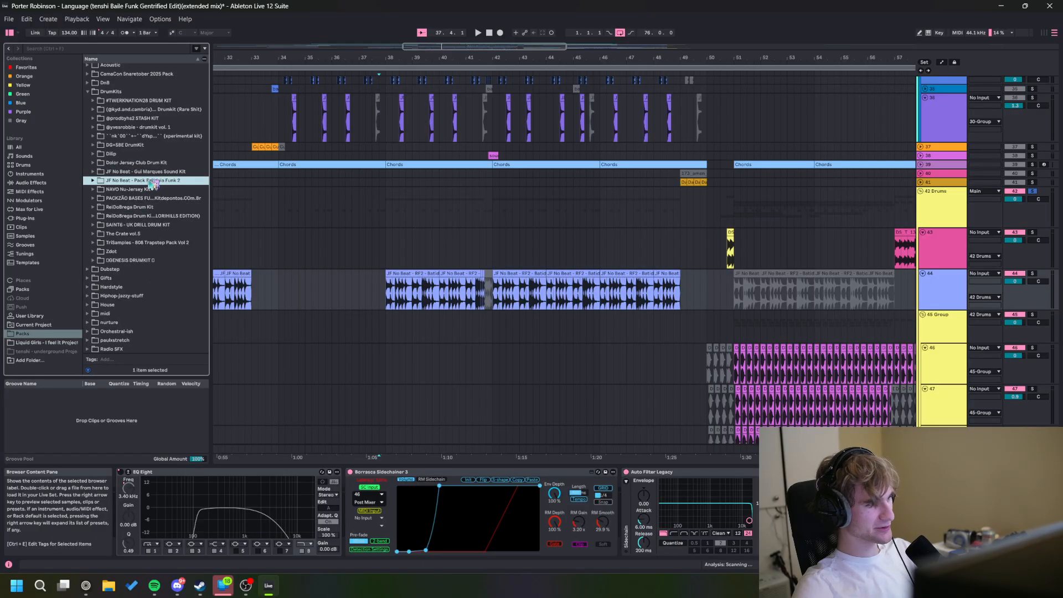
left_click(137, 217)
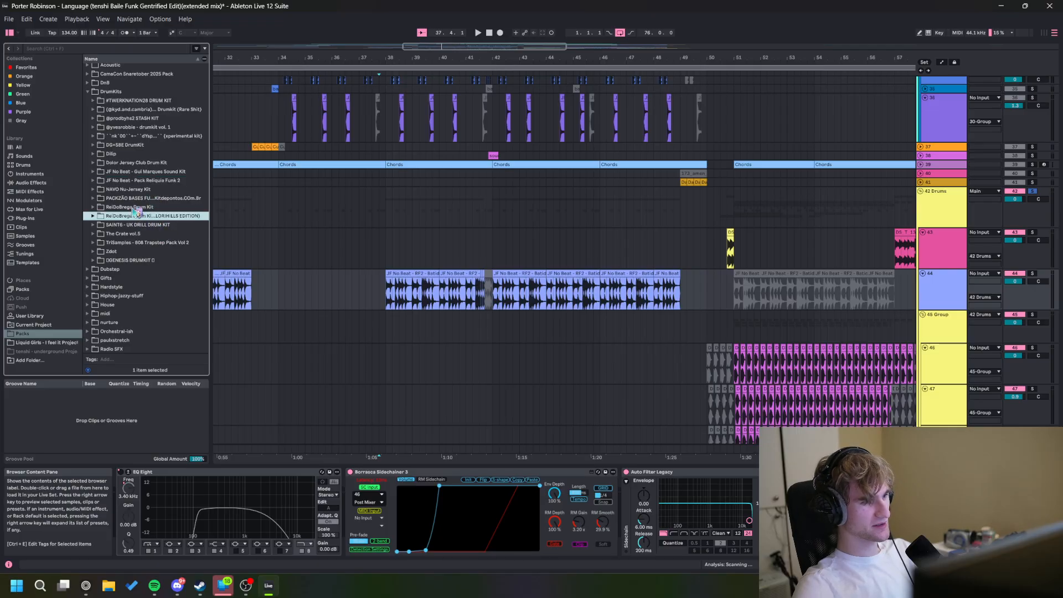
left_click(132, 208)
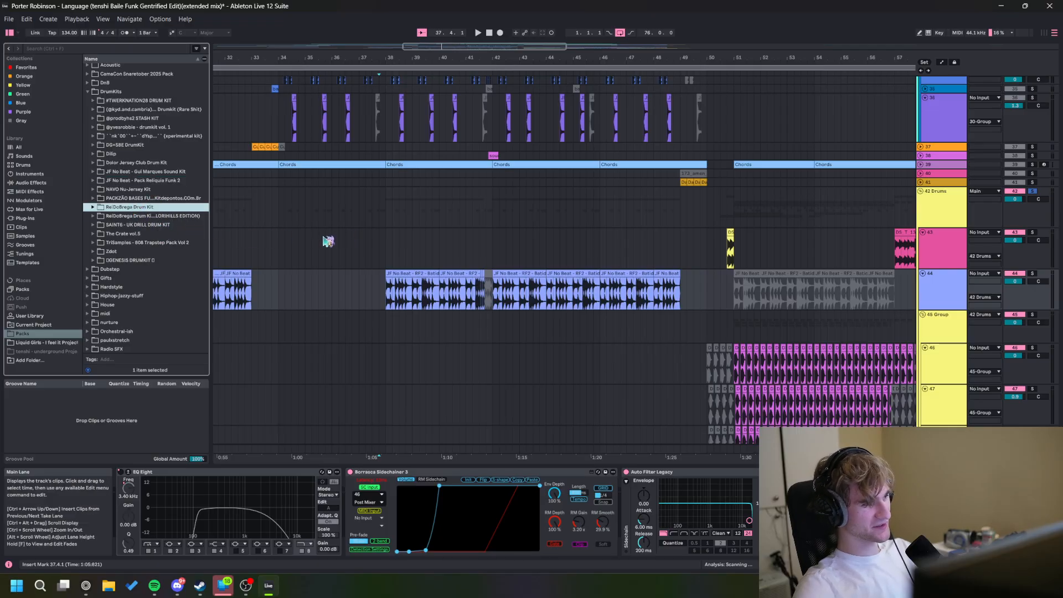
Step: Solo track 59 and play its vocal chops from 34.1.1
left_click_drag(340, 237, 396, 224, "ctrl+alt")
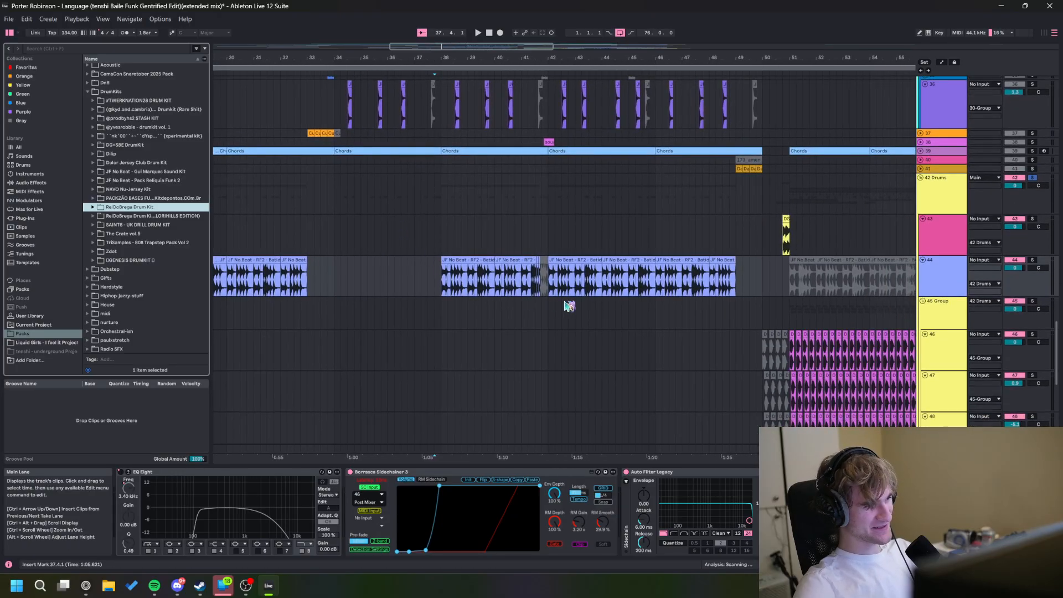
left_click_drag(570, 306, 541, 271, "ctrl+alt")
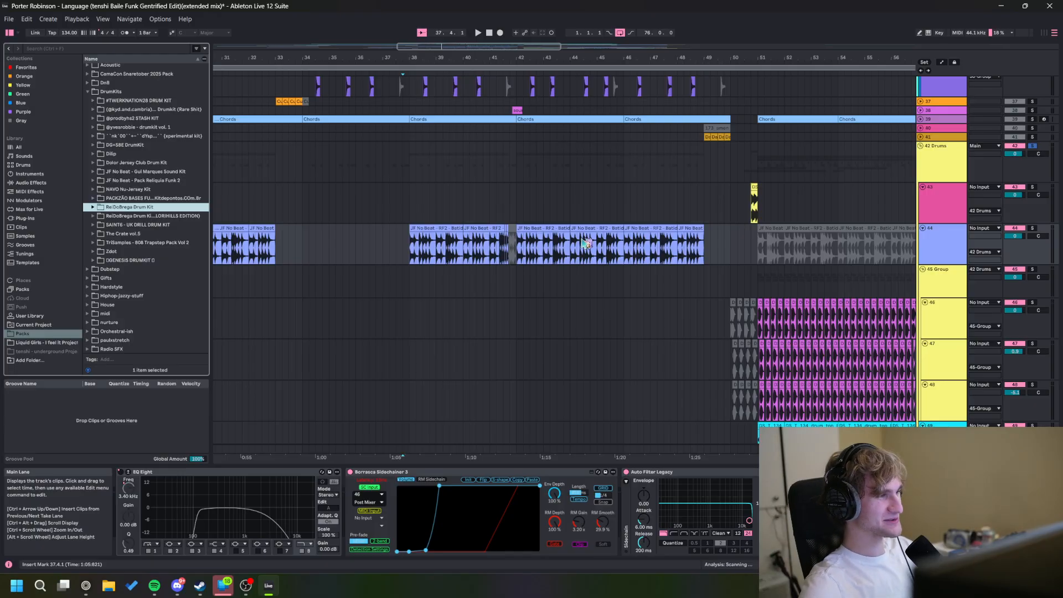
mouse_move(585, 244)
left_mouse_down("ctrl+alt")
mouse_move(587, 339)
mouse_move(659, 359)
mouse_move(624, 318)
mouse_move(604, 239)
left_mouse_up("ctrl+alt")
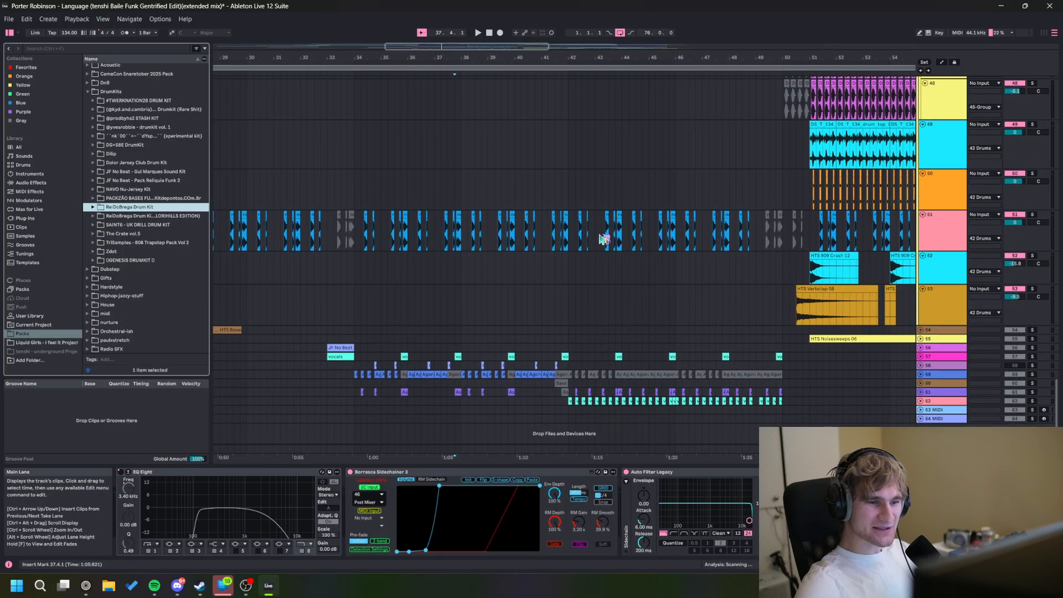
left_click(356, 375)
left_click_drag(338, 372, 553, 379, "ctrl+alt")
key("space")
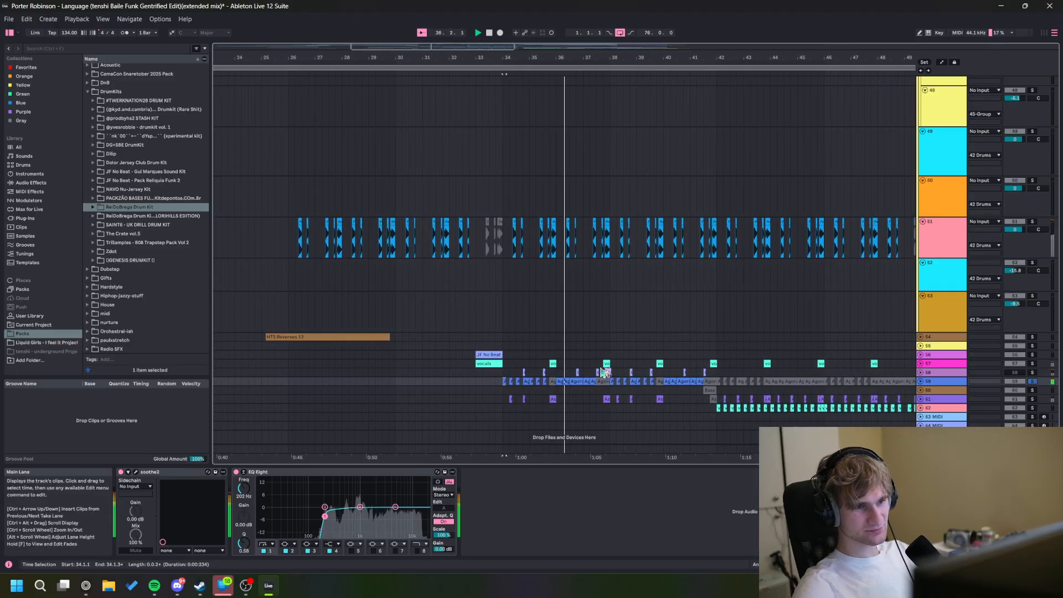
left_click_drag(566, 370, 613, 365, "ctrl+alt")
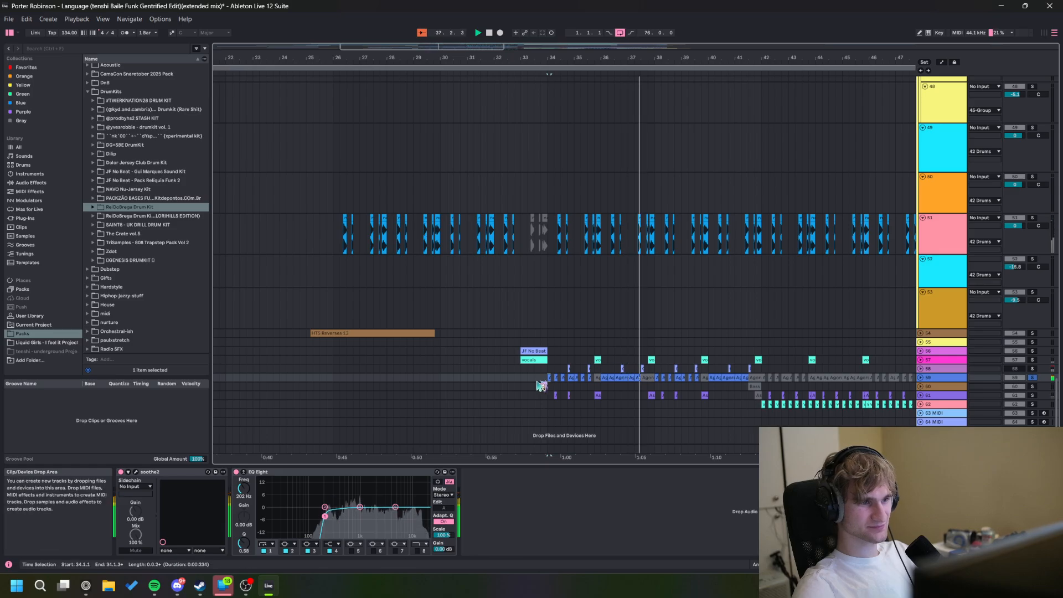
Step: Play track 51 soloed from 26.3.1, and play it unsoloed with the other tracks from 29.2.1
left_click(348, 240)
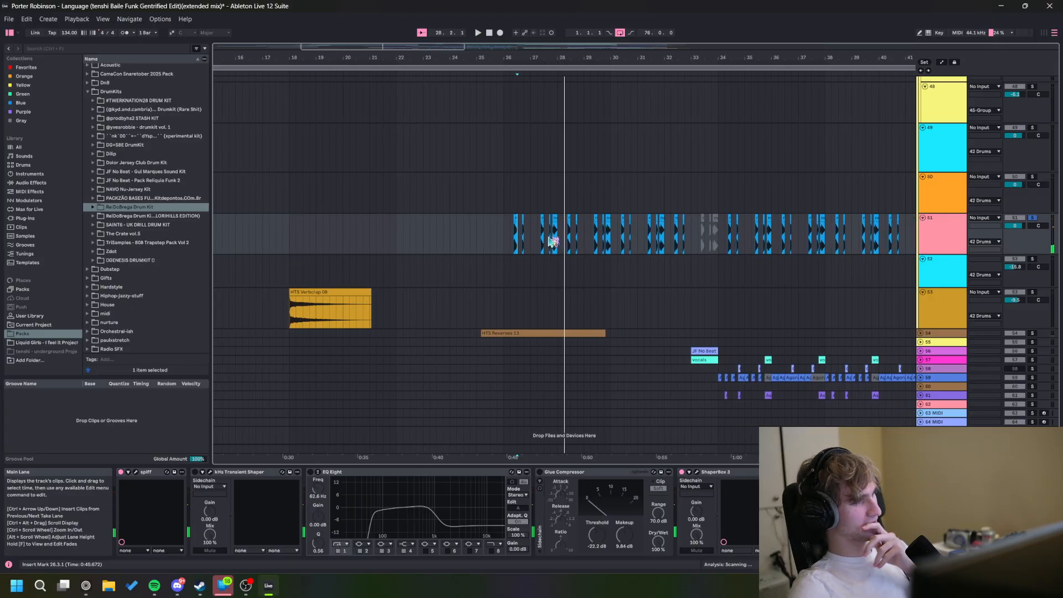
scroll(551, 241, "up", 2)
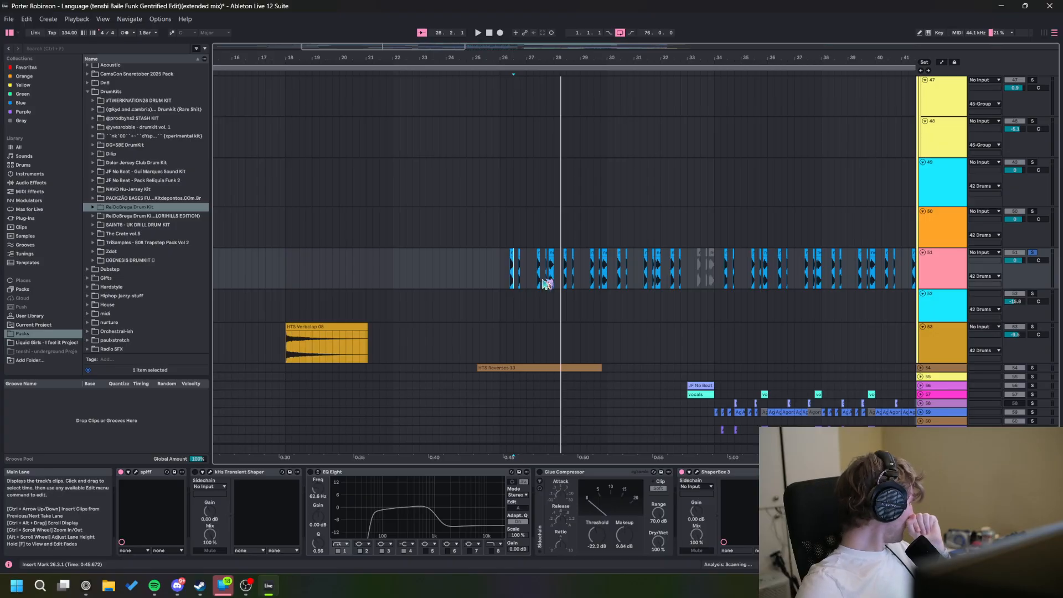
left_click_drag(522, 264, 472, 221)
scroll(669, 342, "down", 3)
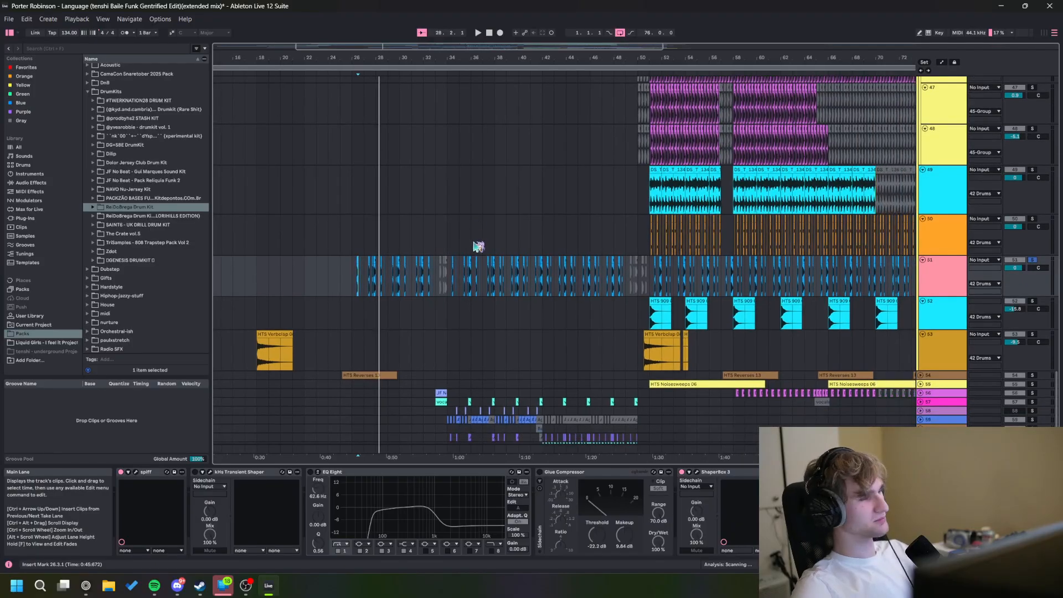
scroll(471, 259, "up", 3)
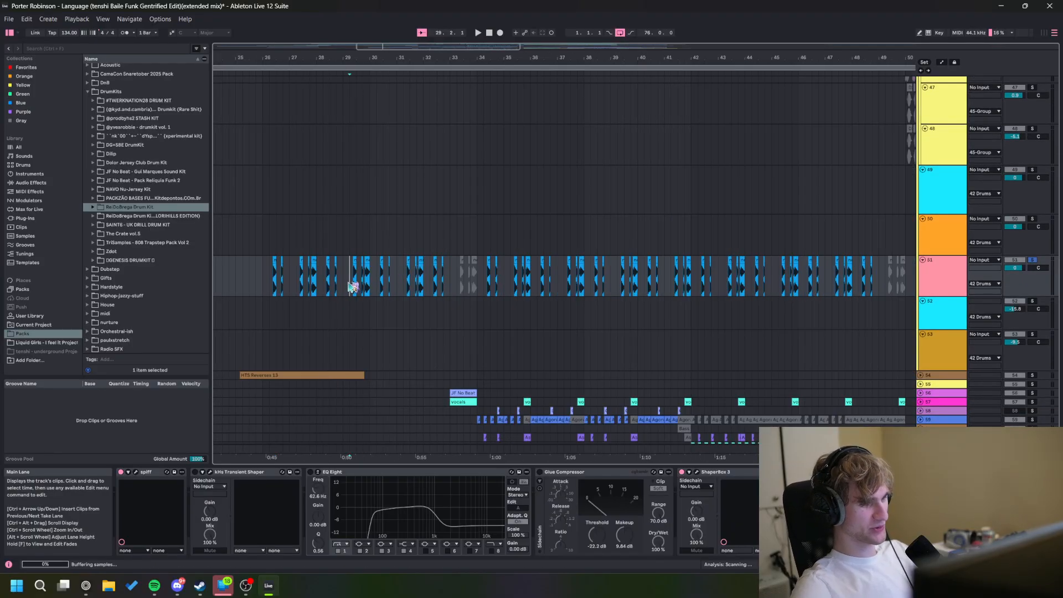
key("s")
key("space")
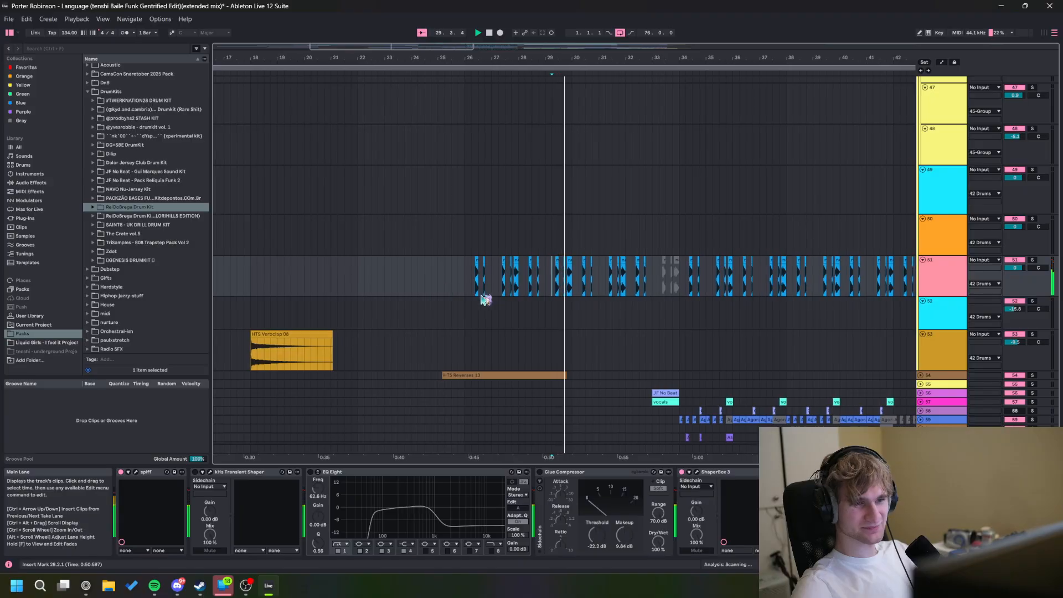
Step: Solo track 59 again and play it from 33.4.1
left_click_drag(690, 302, 504, 233)
left_click(480, 374)
key("space")
key("space")
key("s")
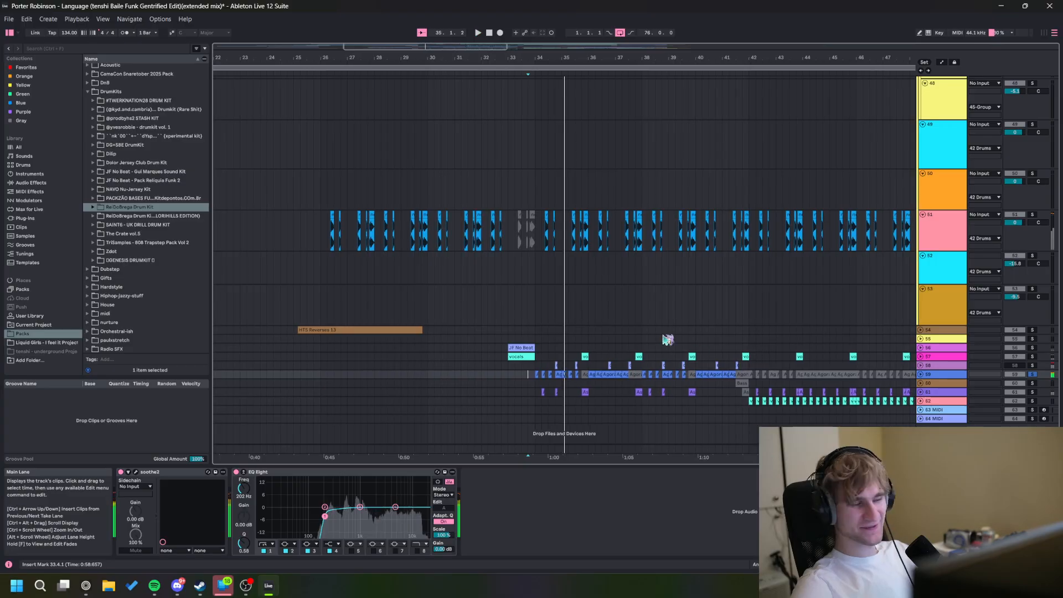
Step: Solo track 61 and play it from 34.1.1
scroll(513, 363, "up", 3)
left_click(561, 392)
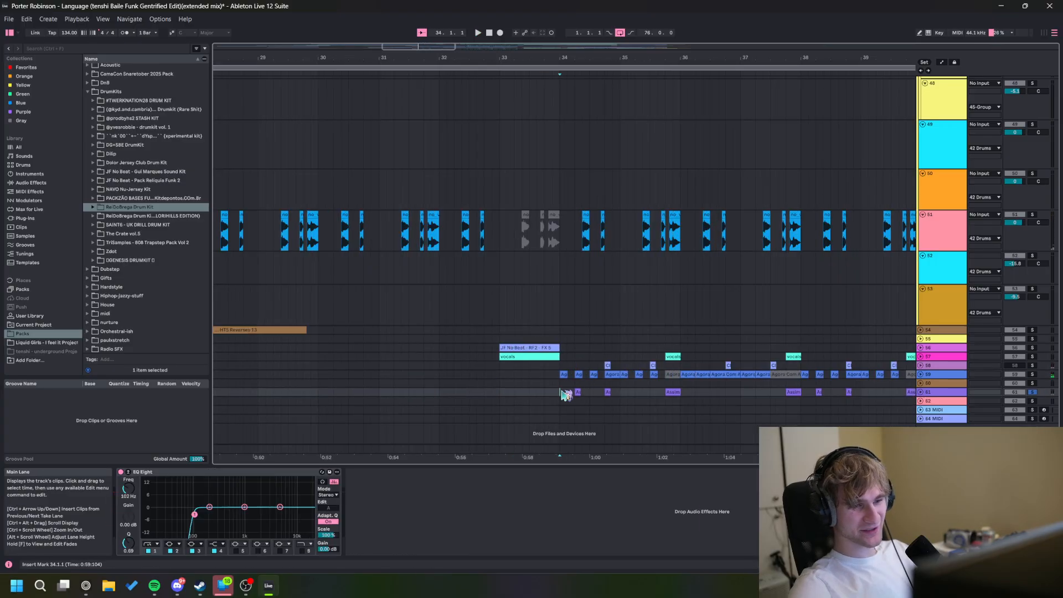
key("space")
key("s")
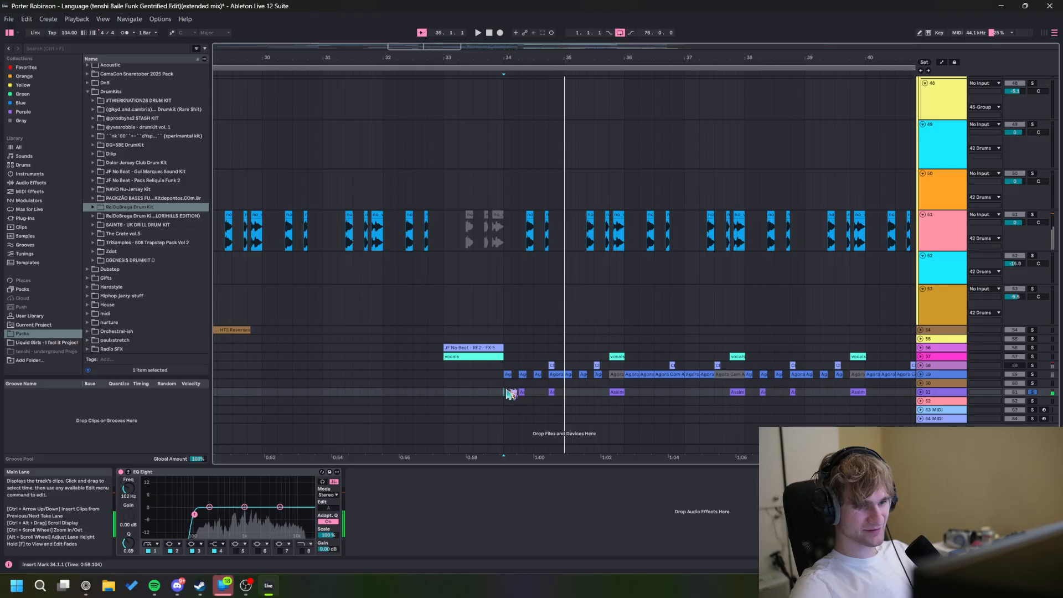
Step: Solo track 58, play it from 34.4.1 and delete the track
left_click(549, 365)
key("s")
key("space")
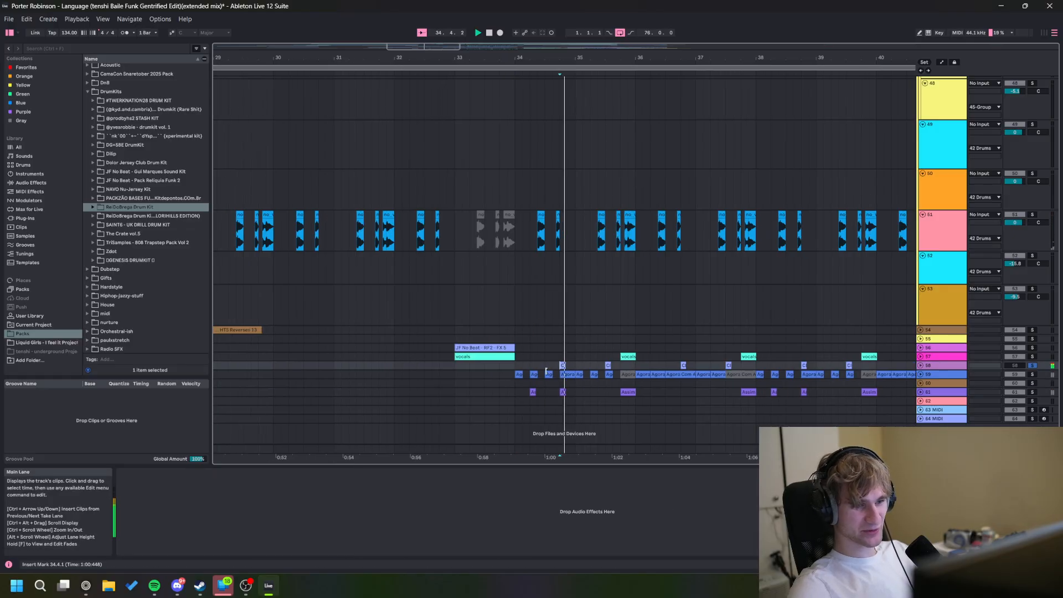
key("space")
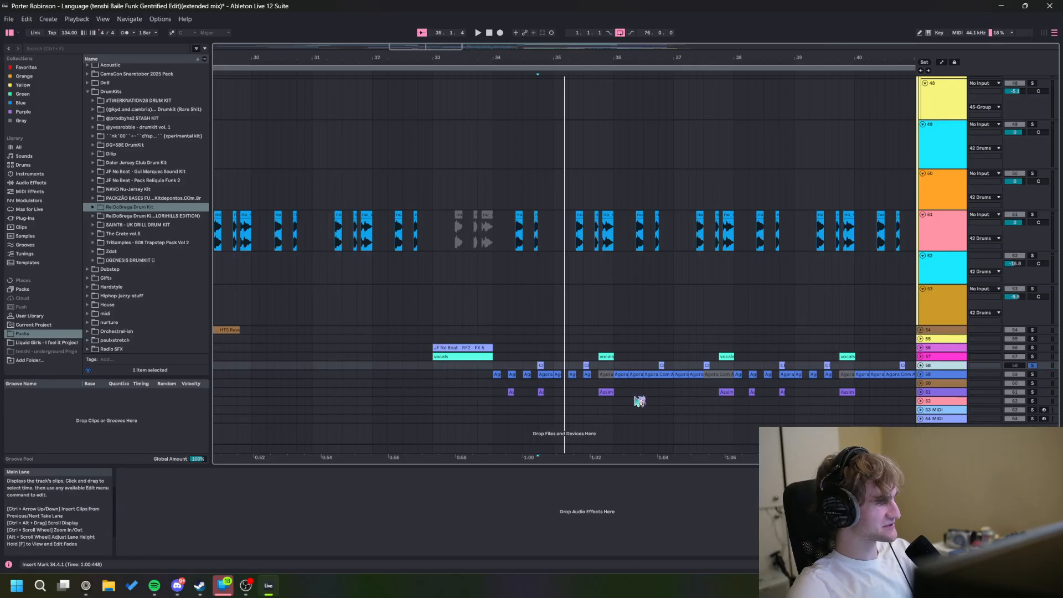
key("Delete")
Step: Solo the vocals on track 57 and play them from 35.4.1 and from the clip at 33.1.1
left_click(597, 357)
key("s")
key("space")
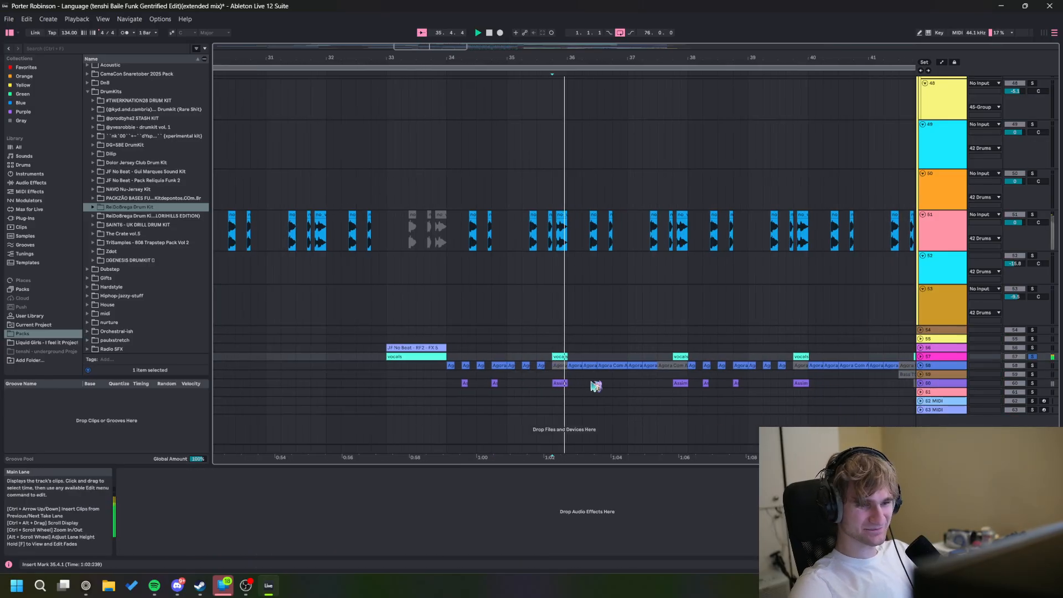
key("space")
left_click(411, 357)
key("space")
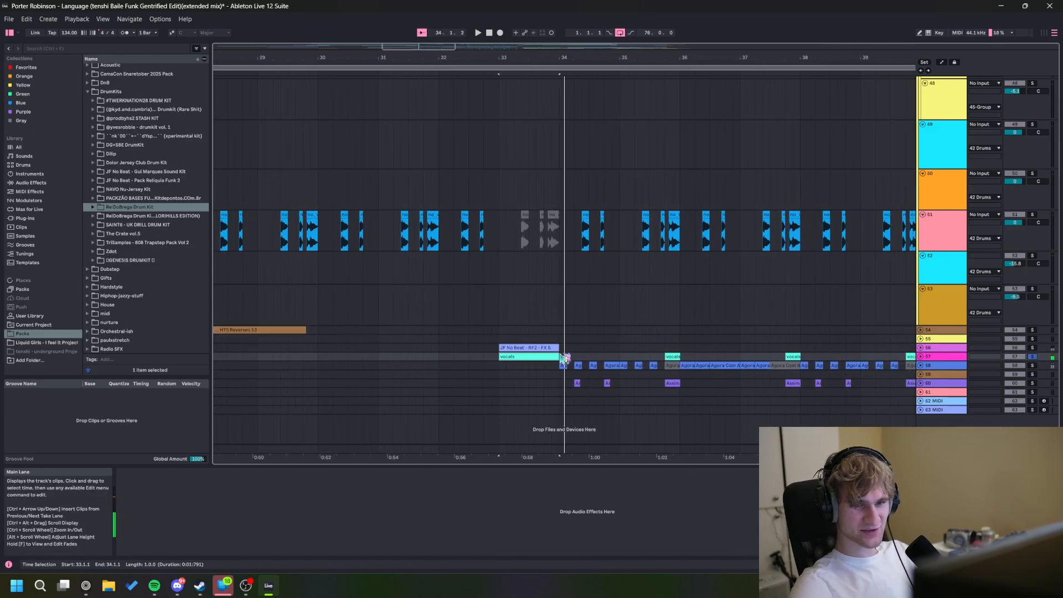
Step: Group tracks 57 to 60 into one group
left_click(936, 383)
left_click(941, 358, "shift")
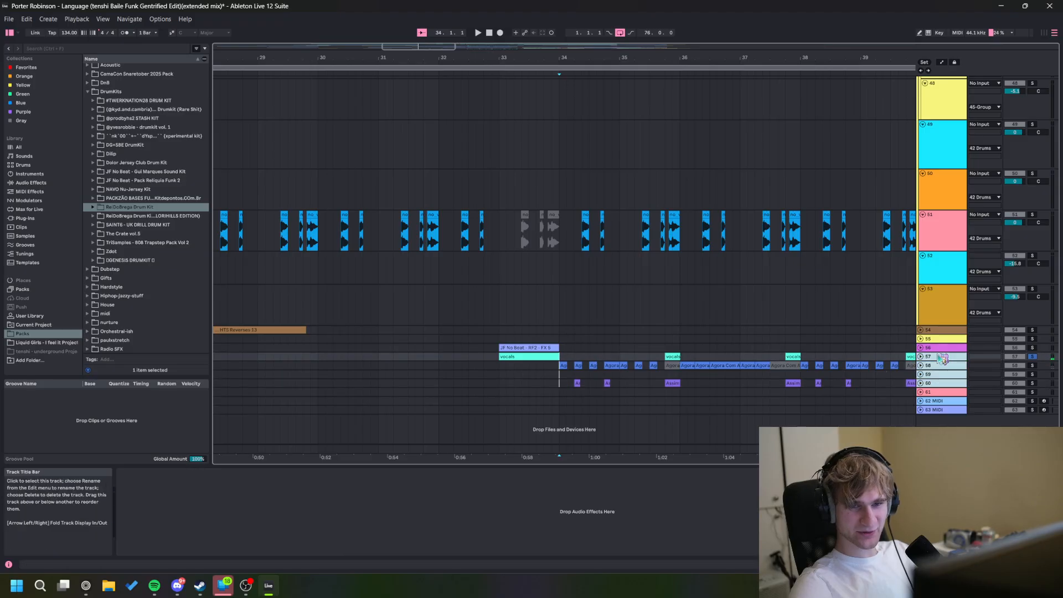
key("ctrl+g")
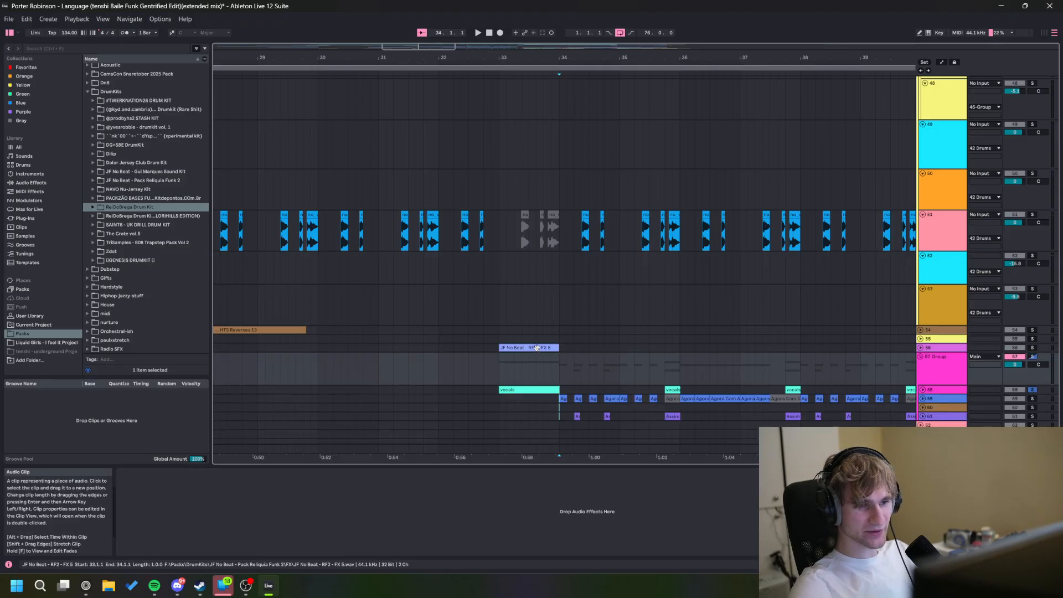
Step: Solo the new group on track 57 and play all its vocal layers from 33.1.1
key("space")
key("space")
left_click(1034, 358)
key("space")
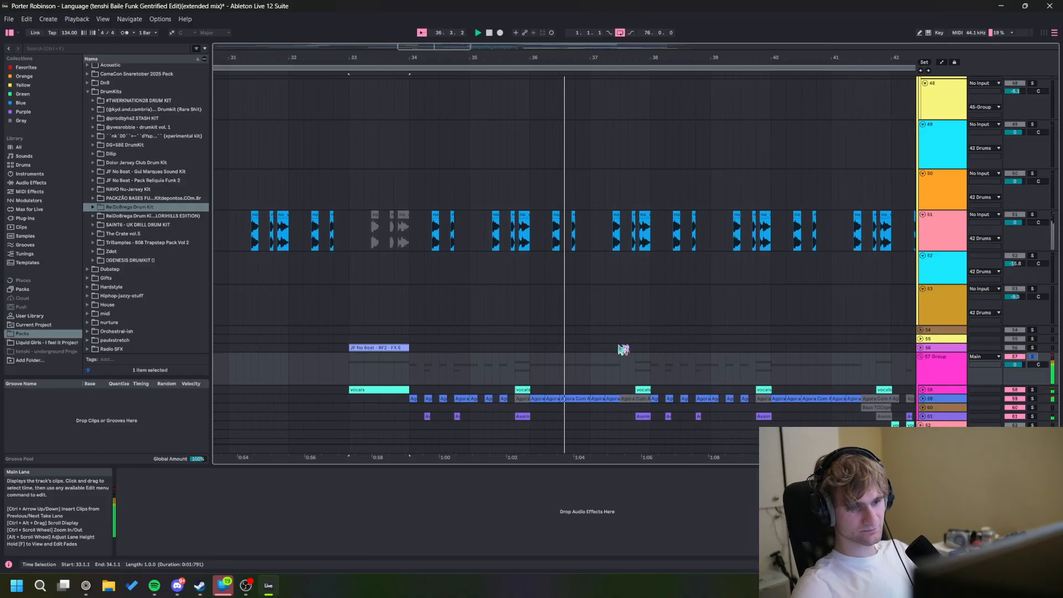
scroll(606, 350, "down", 4)
left_click_drag(627, 340, 515, 333, "ctrl+alt")
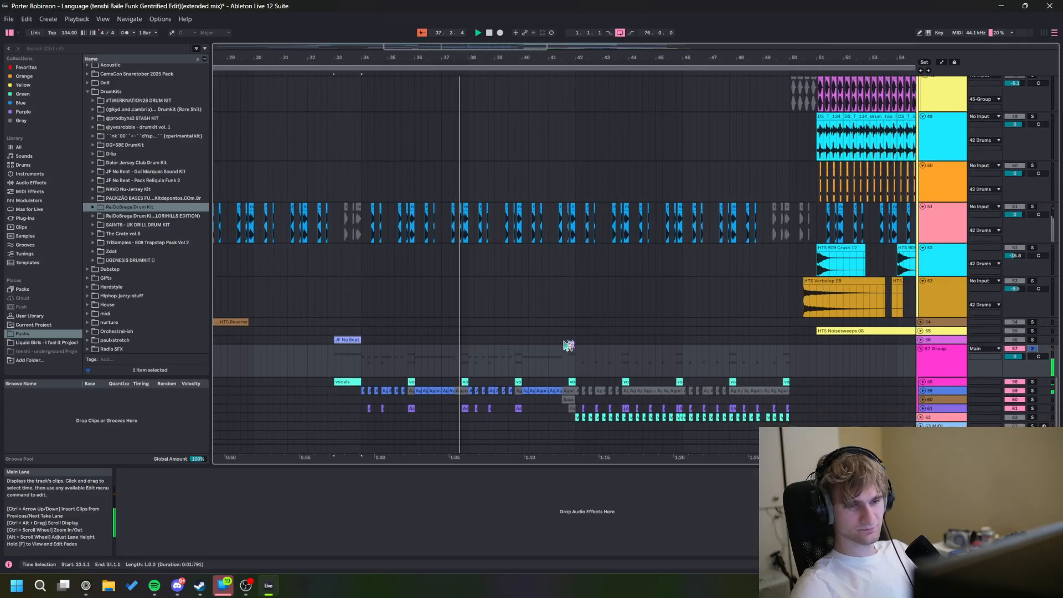
Step: Solo track 62 and play it from its first clip at bar 42
left_click(578, 417)
key("s")
key("space")
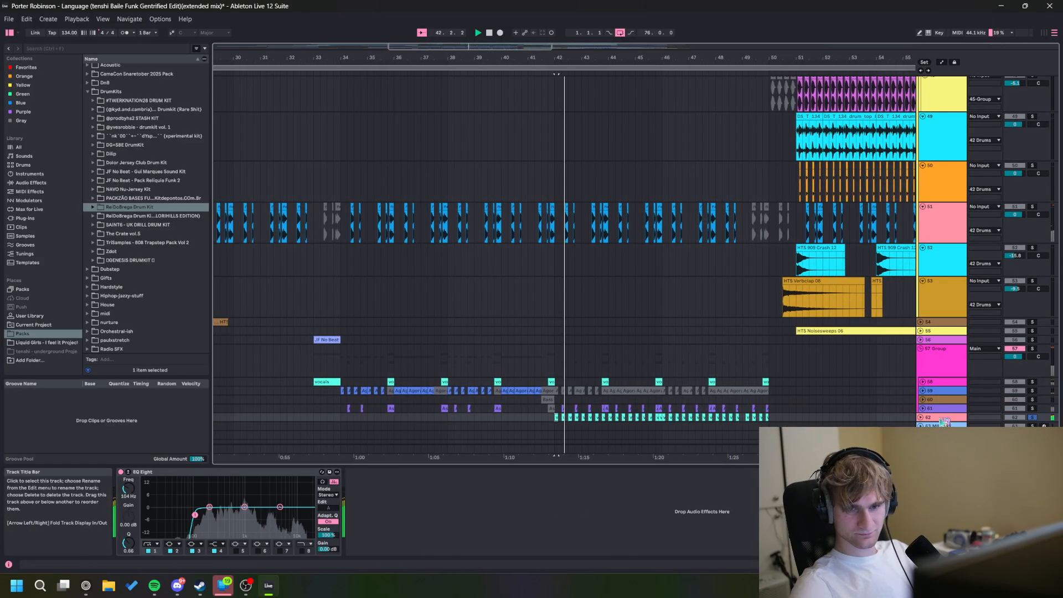
Step: Solo the track 57 vocal group together with track 62 and play all the vocal layers combined
left_click_drag(936, 418, 936, 414)
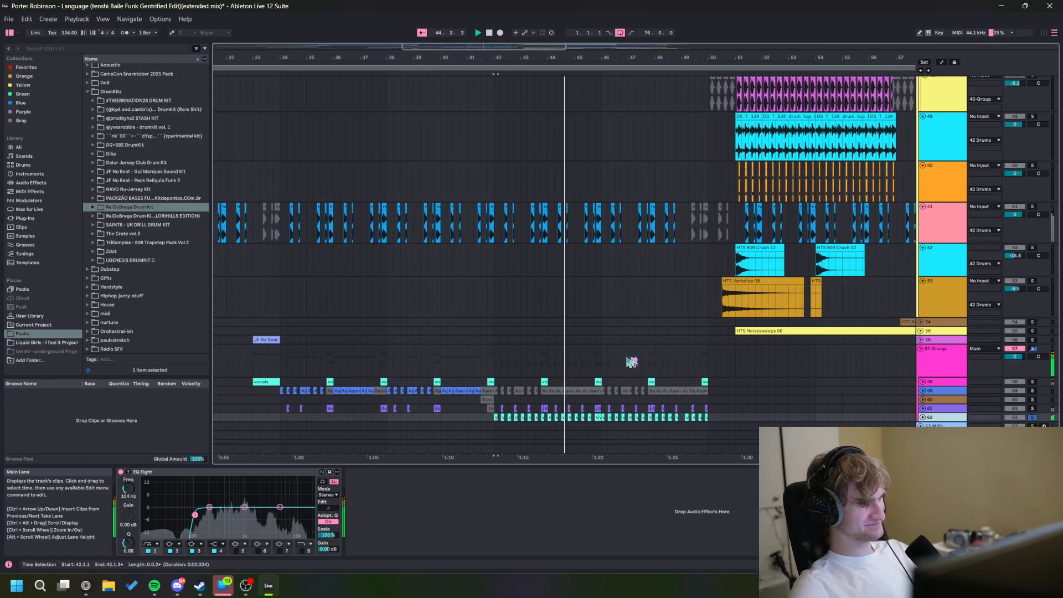
key("space")
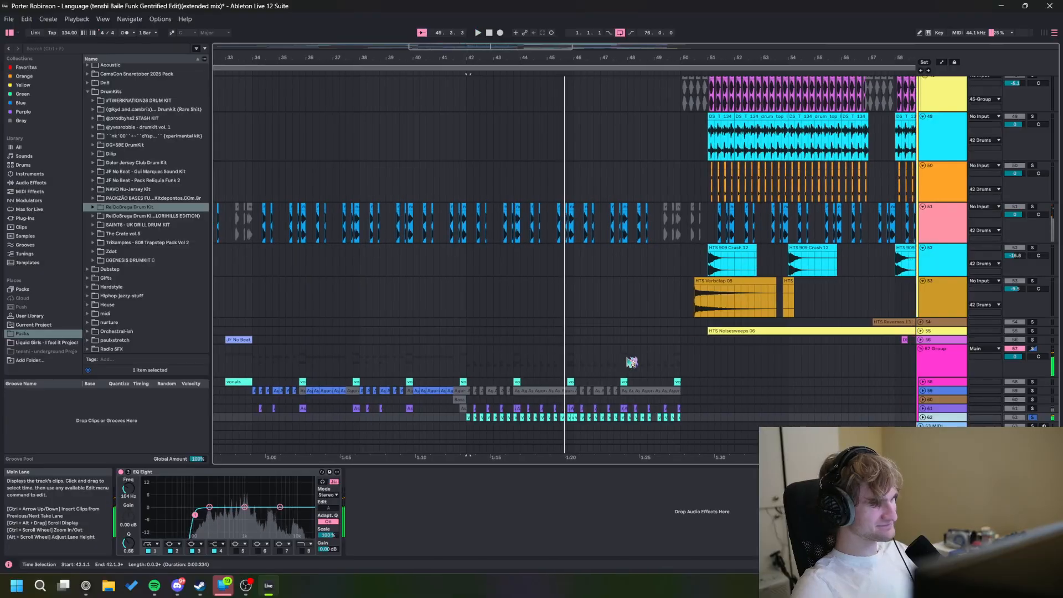
Step: Show the Main track's device chain and collapse its EQ Eight and AKVM-OTT devices
left_click_drag(660, 289, 515, 267)
left_click_drag(551, 222, 552, 373)
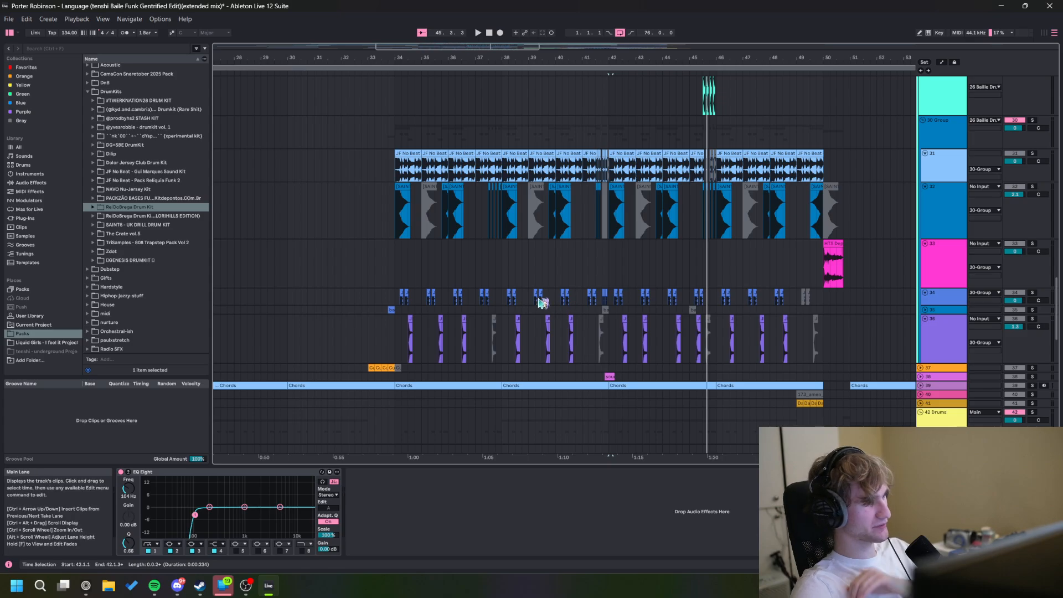
left_click(942, 449)
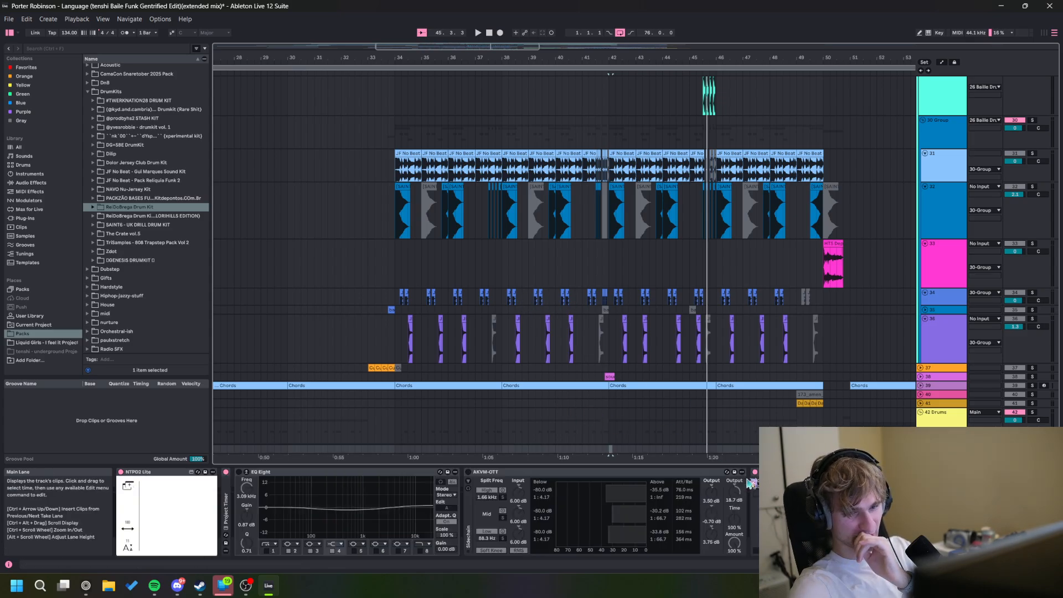
double_click(303, 474)
double_click(295, 474)
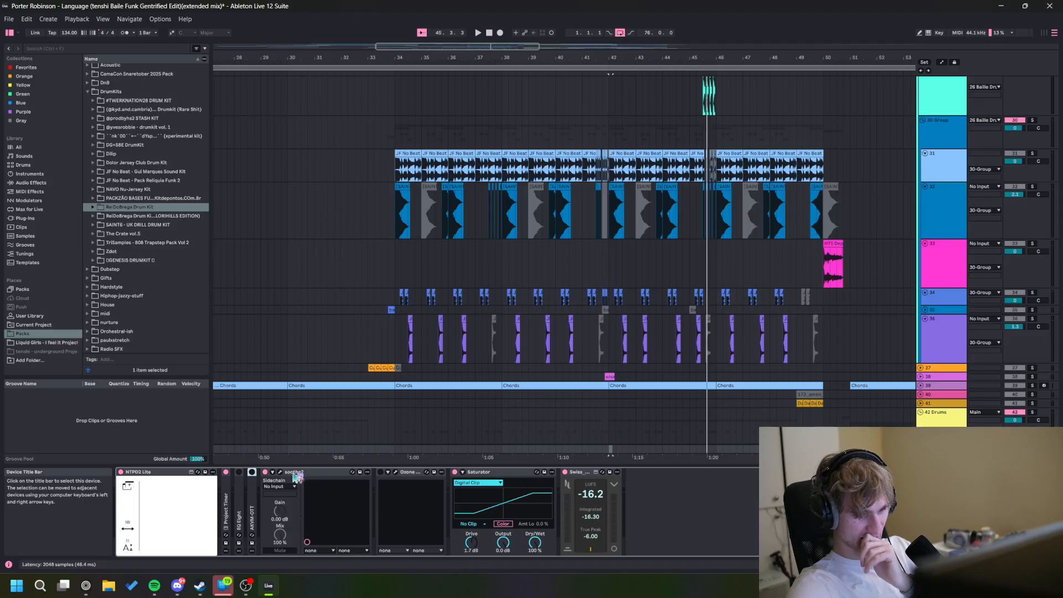
left_click(492, 476)
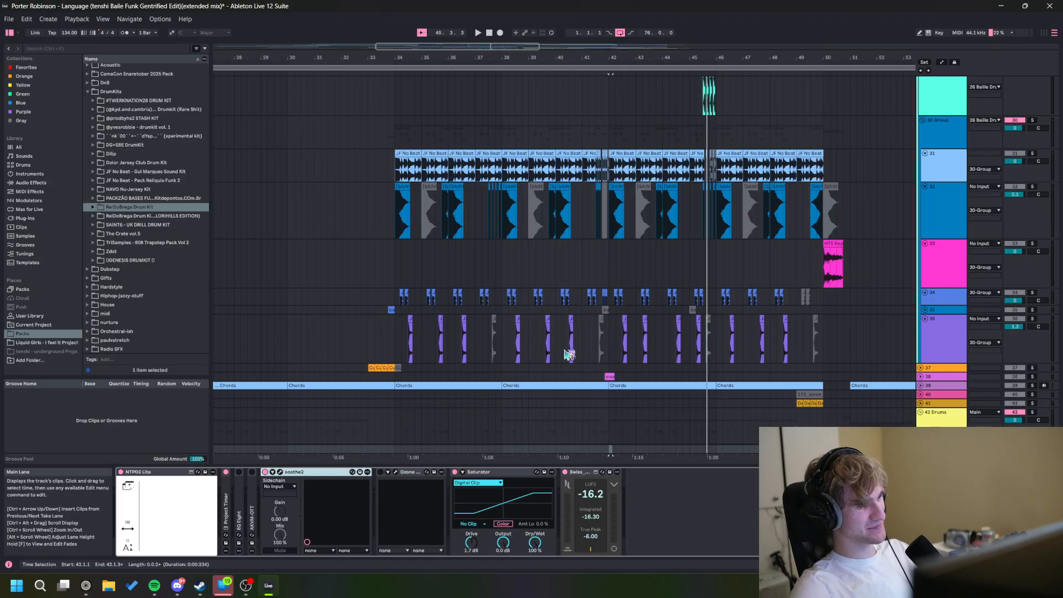
Step: Show the two Sidechainer devices on the Sidechain group
left_click_drag(550, 310, 467, 337)
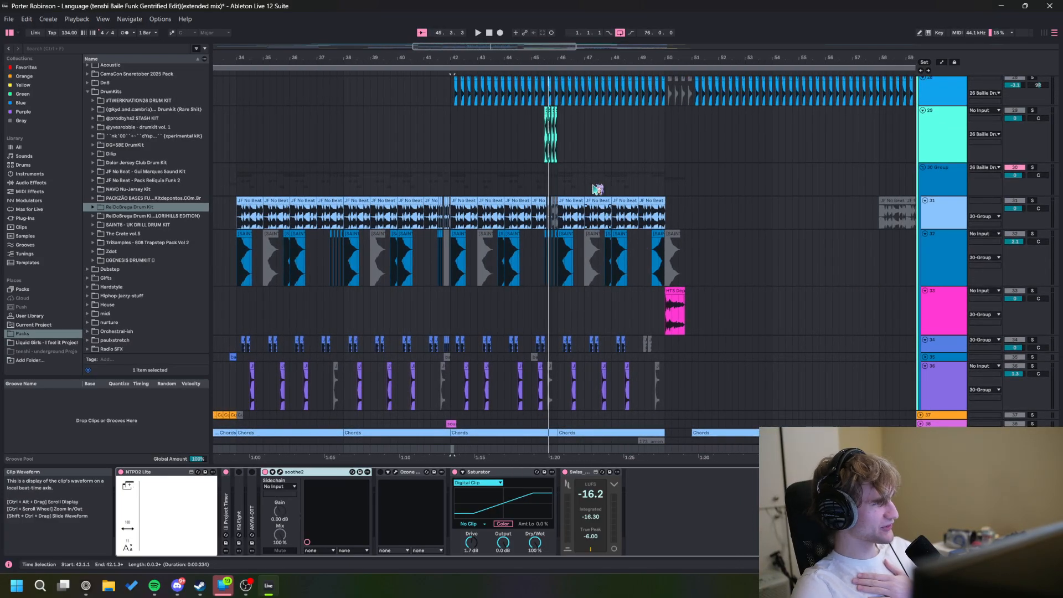
left_click_drag(587, 176, 429, 443)
left_click_drag(547, 225, 523, 484)
left_click_drag(629, 233, 556, 486)
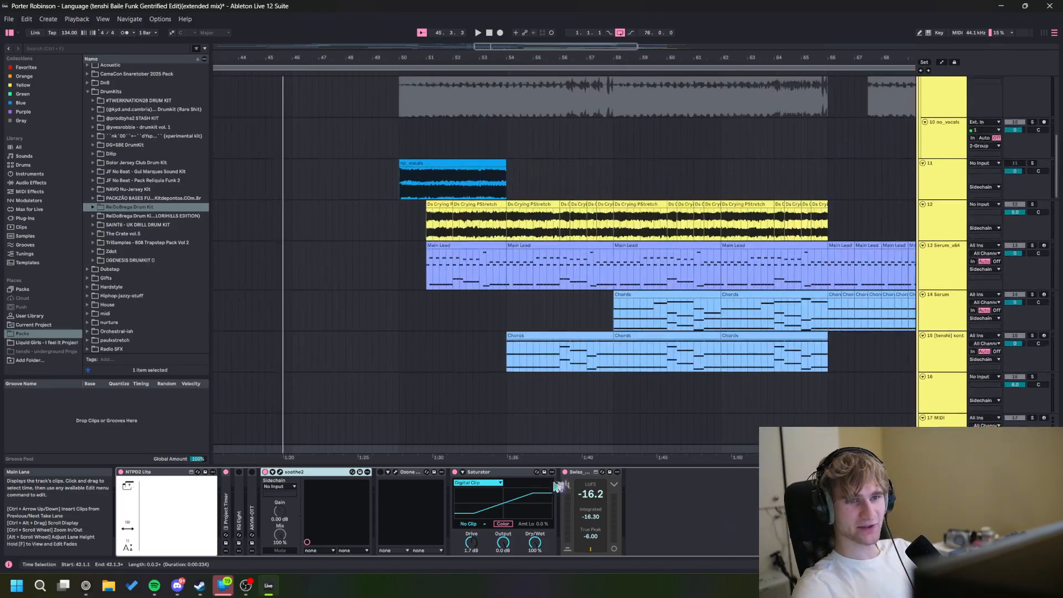
left_click_drag(850, 98, 783, 431)
left_click(940, 91)
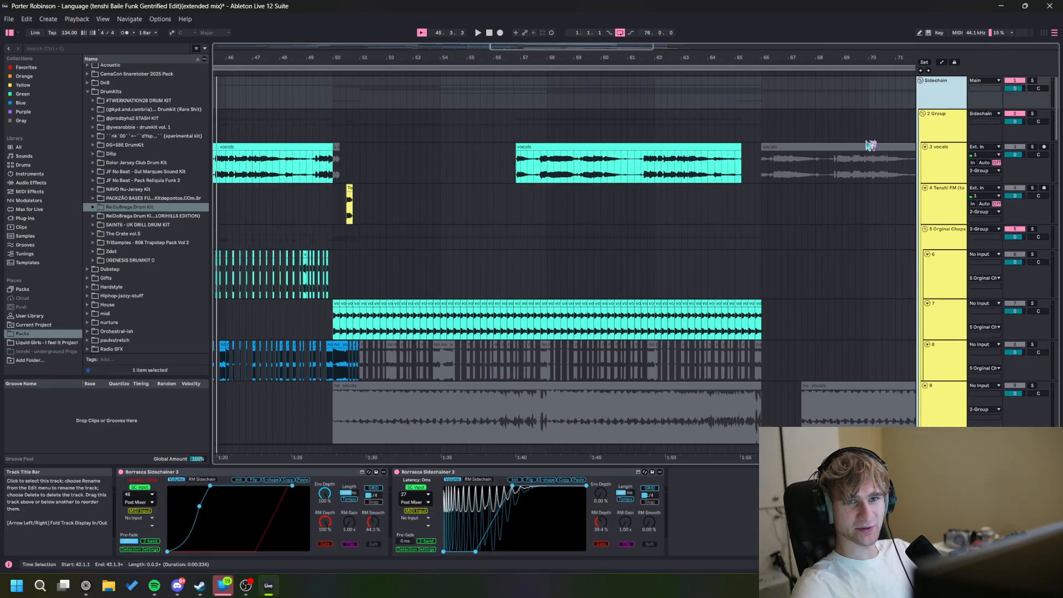
Step: Solo track 7's vocal chops in the original chops group and play them from 49.4.3
left_click_drag(491, 352, 530, 170)
scroll(397, 243, "up", 4)
left_click_drag(373, 167, 413, 251)
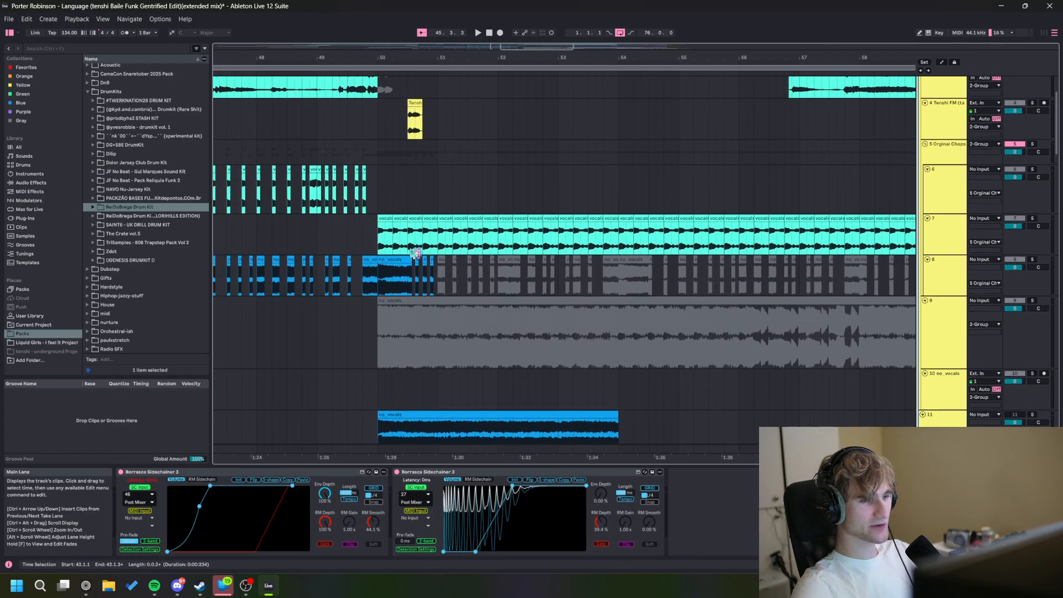
left_click(374, 237)
key("space")
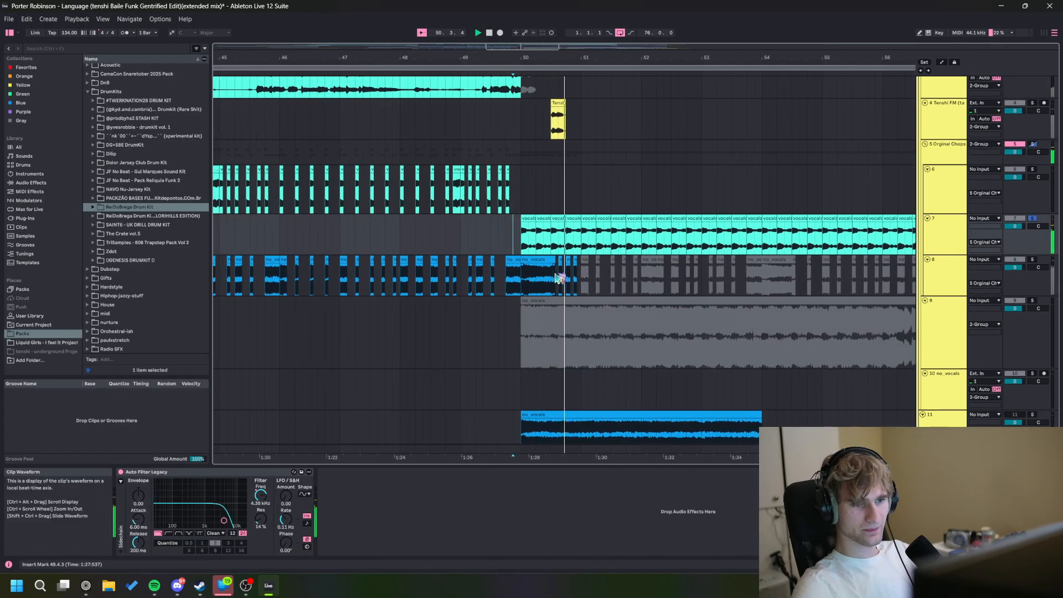
key("space")
Step: Clear the solo and play the full arrangement from 49.4.1 through the section where the lead and chords enter
left_click(476, 243)
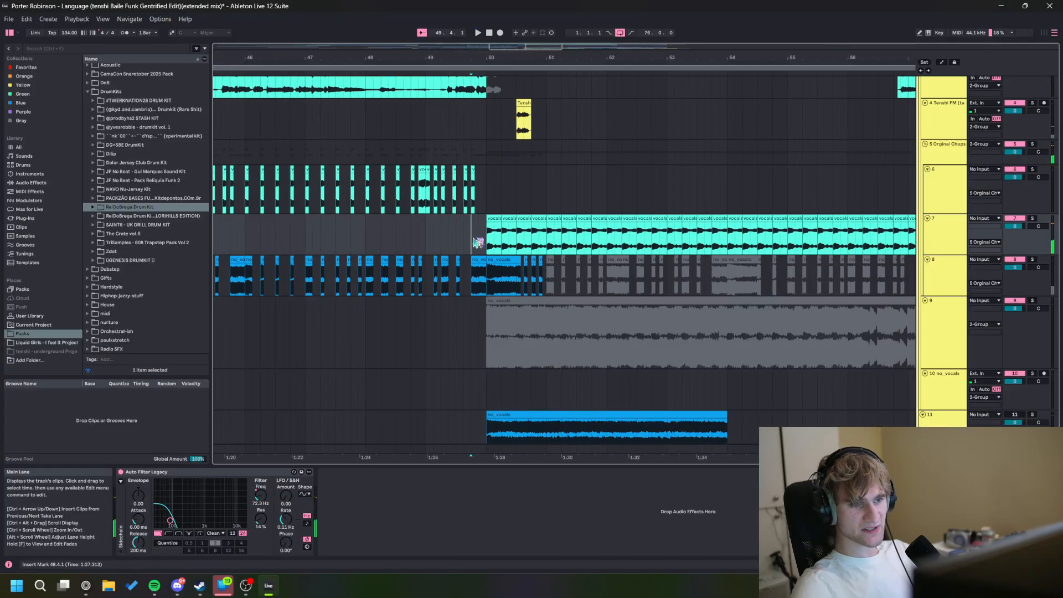
key("space")
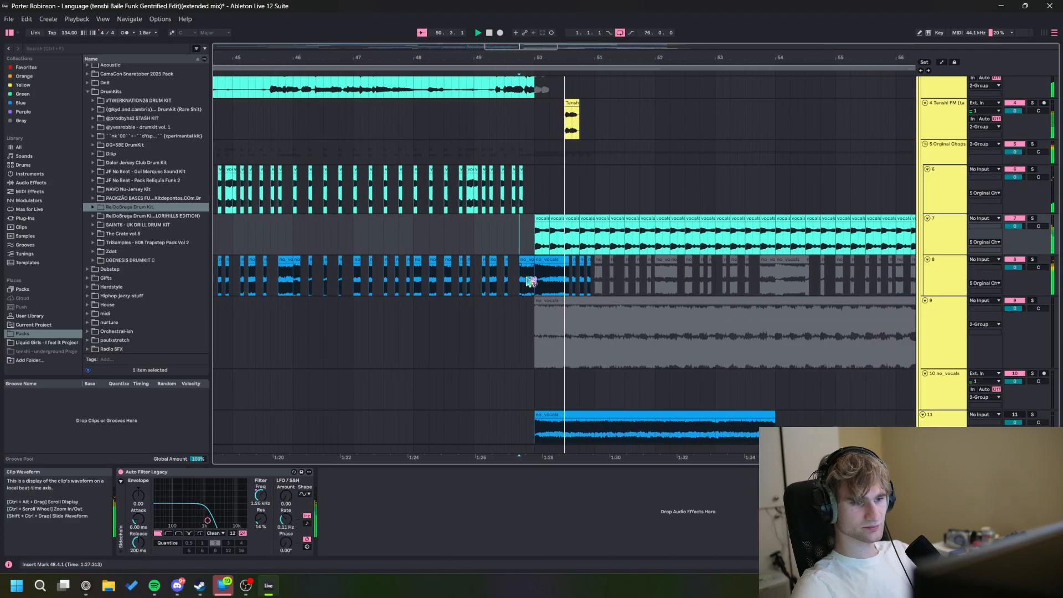
scroll(552, 281, "down", 6)
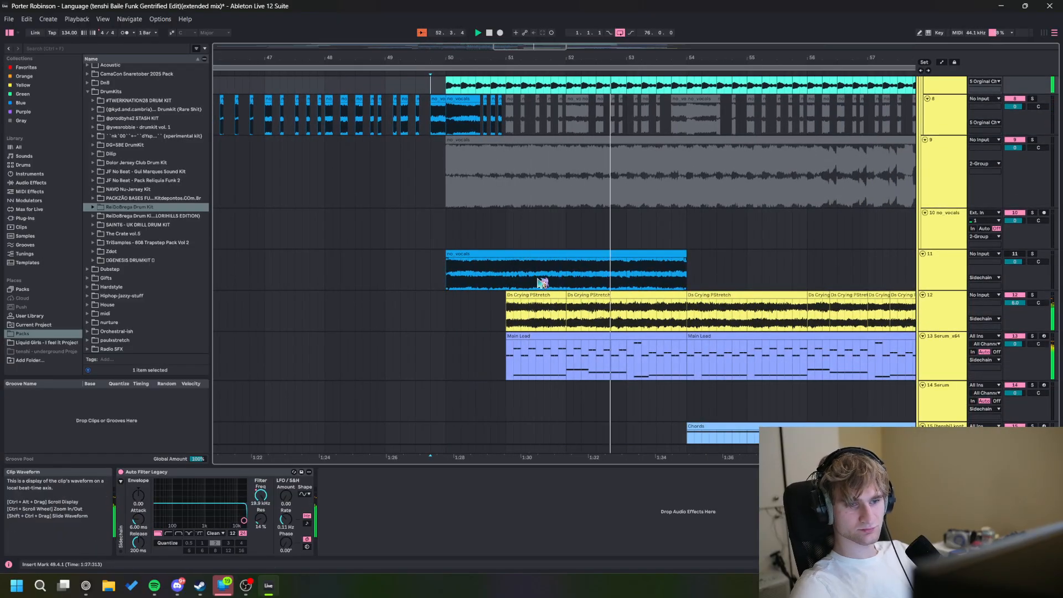
scroll(599, 351, "down", 1)
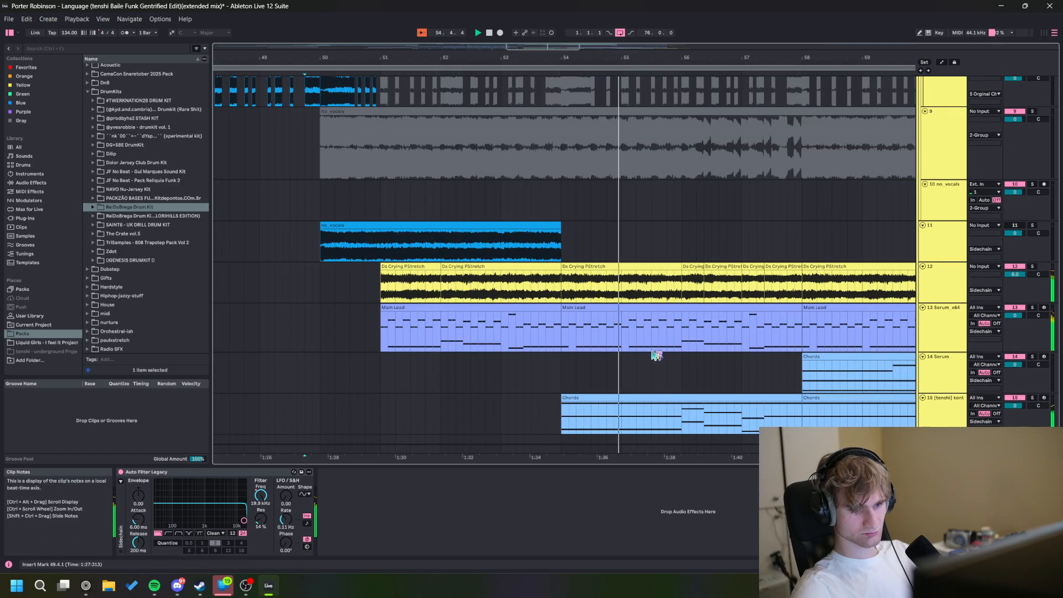
scroll(626, 341, "down", 2)
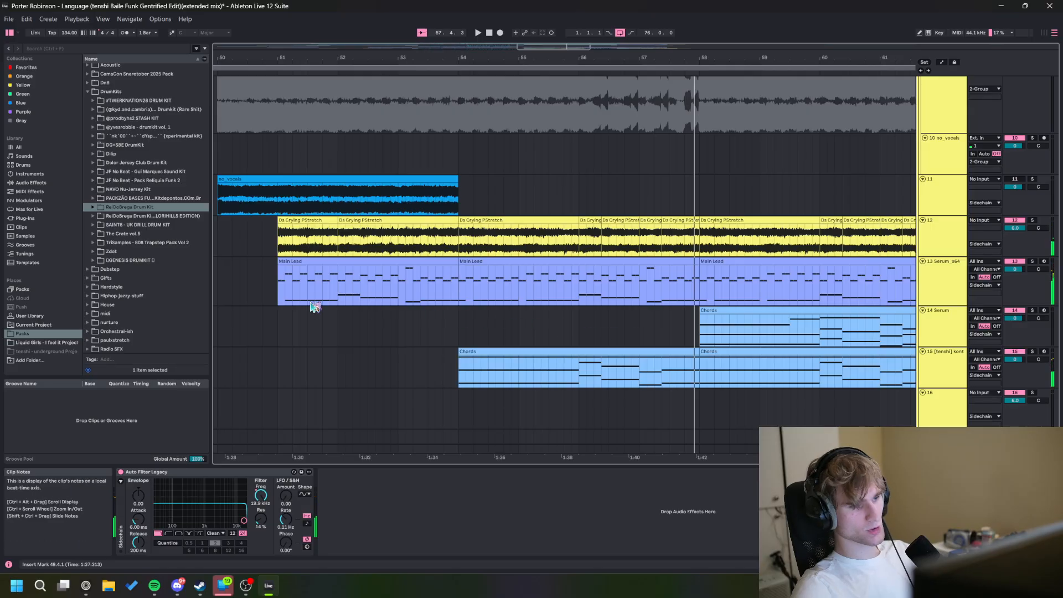
Step: Solo the Serum lead on track 13, open its first Main Lead clip's notes, and play it from 51.1.1
left_click(283, 296)
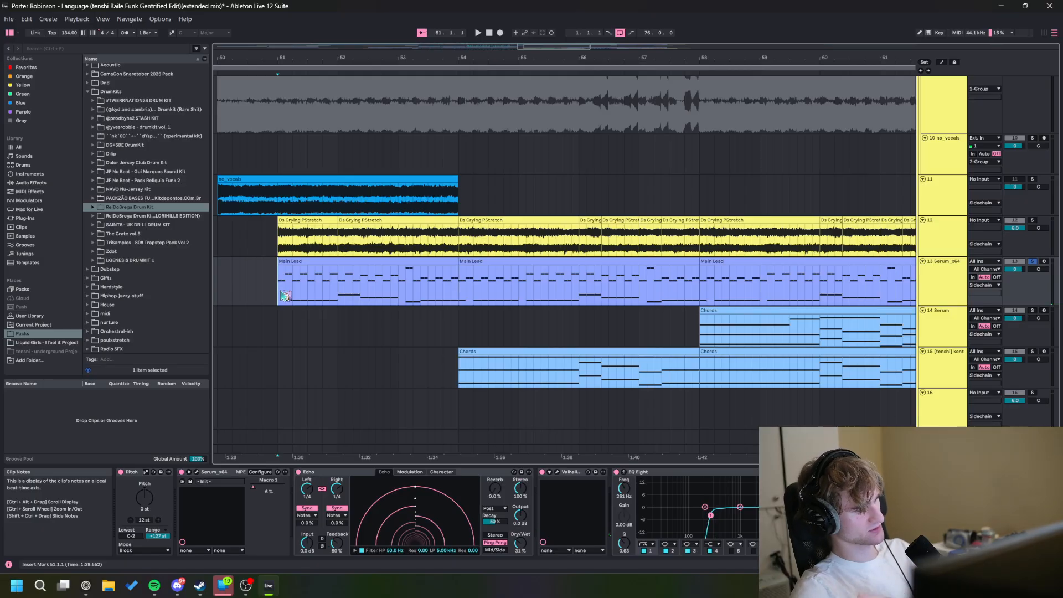
double_click(302, 264)
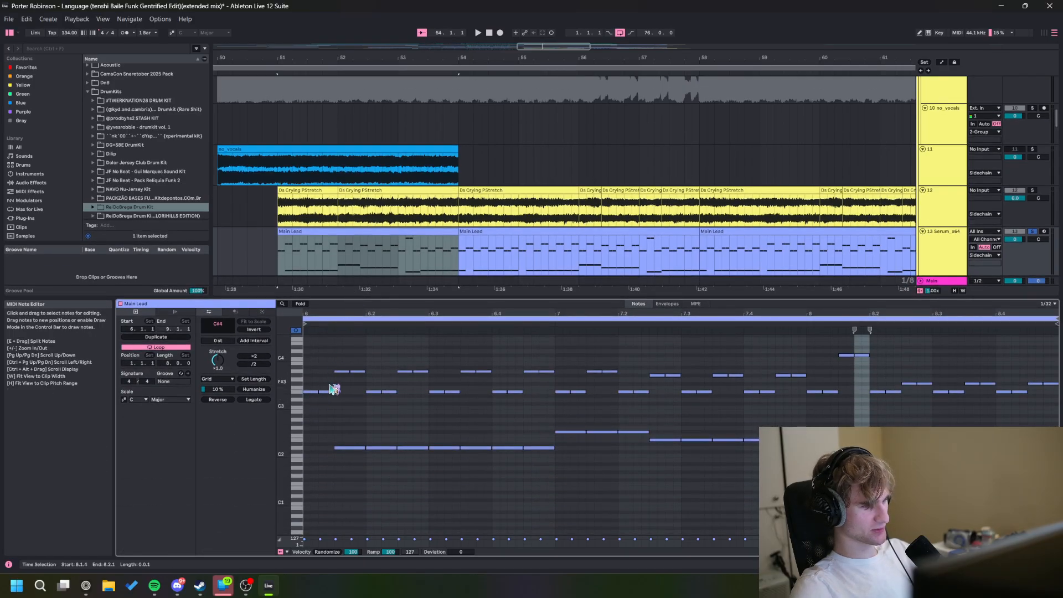
key("space")
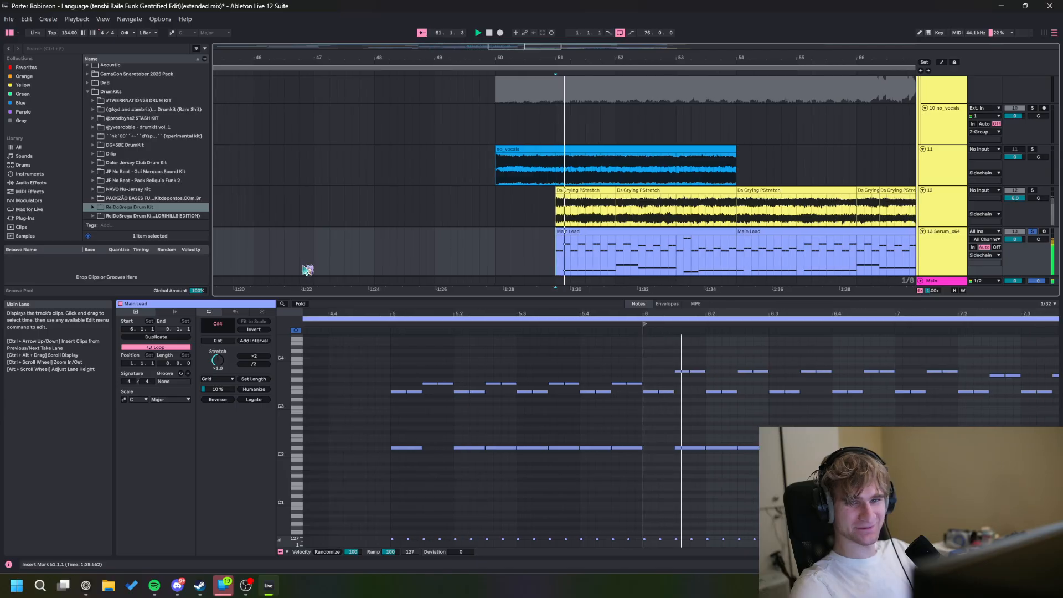
left_click_drag(461, 297, 443, 482)
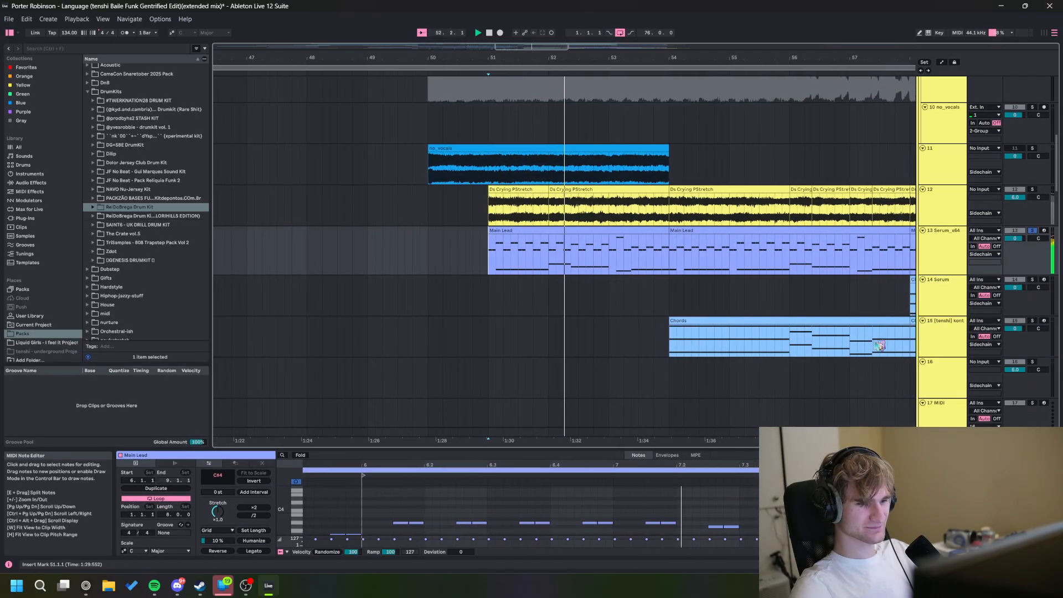
Step: Open the Serum instrument on track 13 and view its effects page and oscillator page
left_click(955, 265)
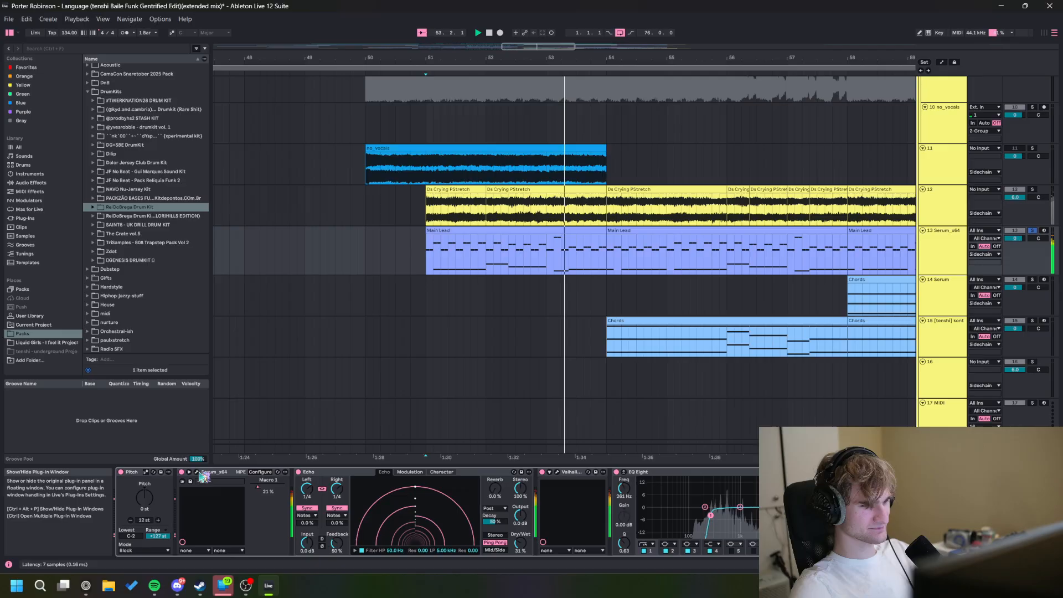
left_click(198, 473)
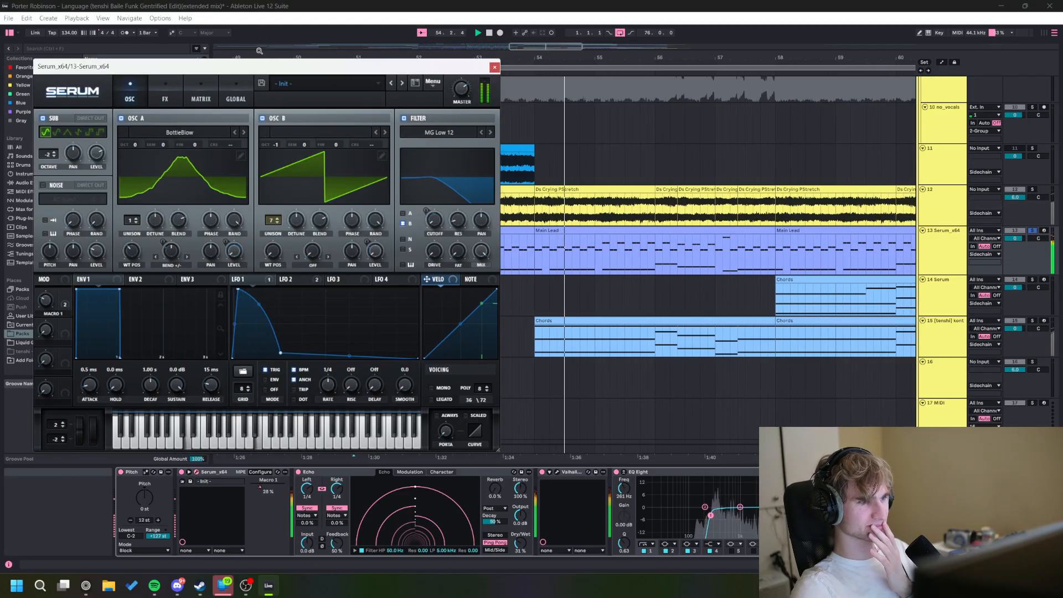
left_click_drag(267, 67, 447, 113)
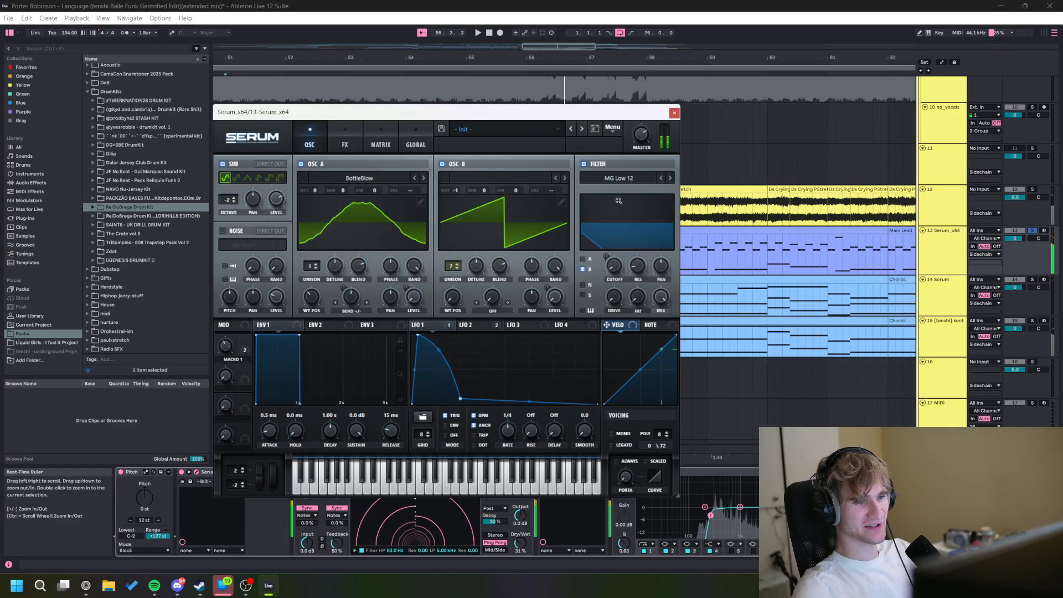
left_click(344, 144)
left_click(310, 144)
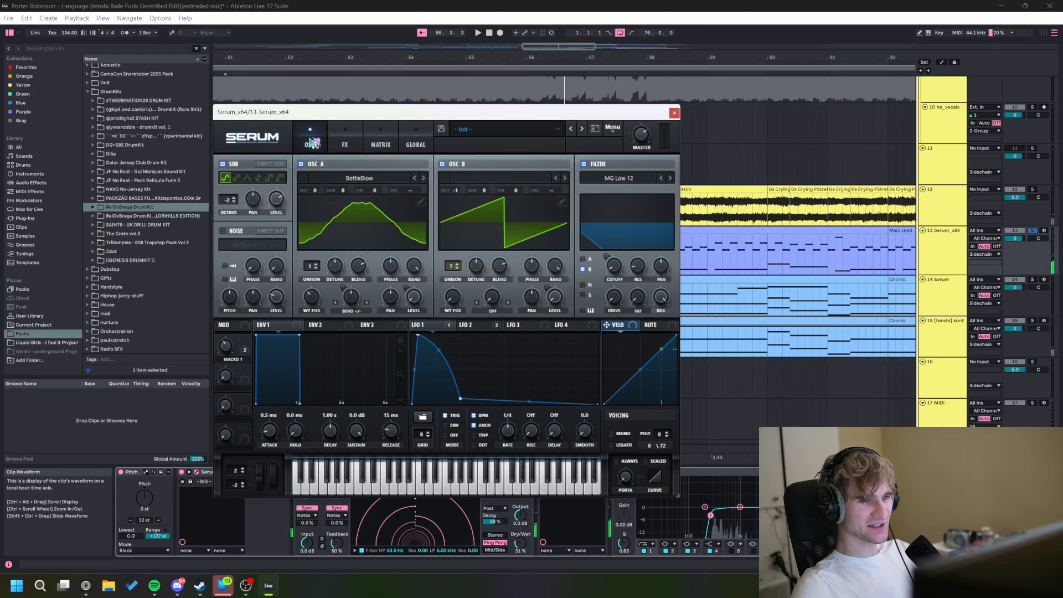
Step: Turn off Serum's oscillator B and show BottleBlow among oscillator A's Digital wavetables
left_click(463, 165)
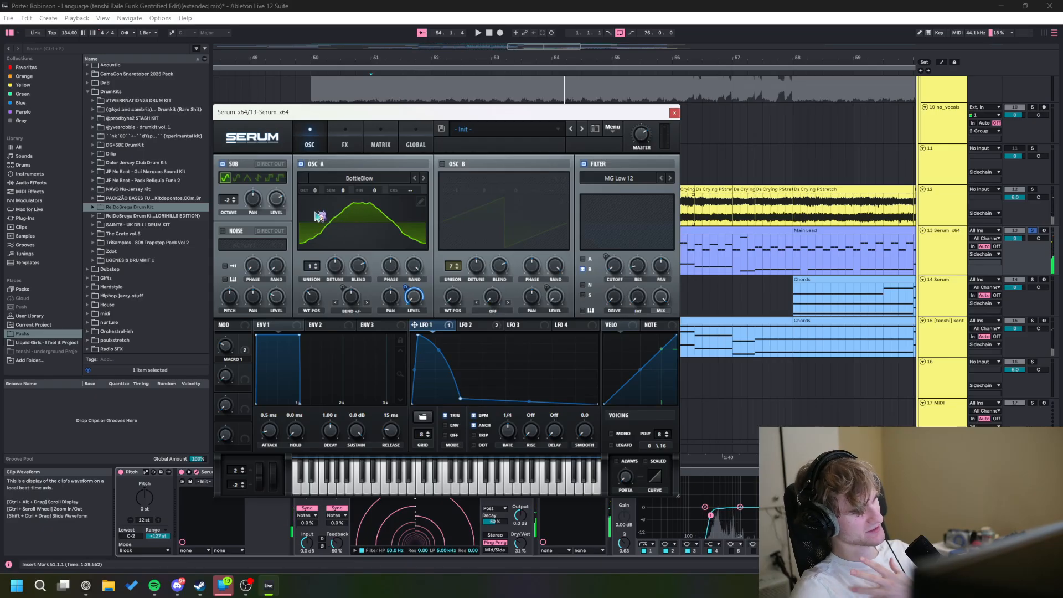
left_click(361, 179)
mouse_move(355, 202)
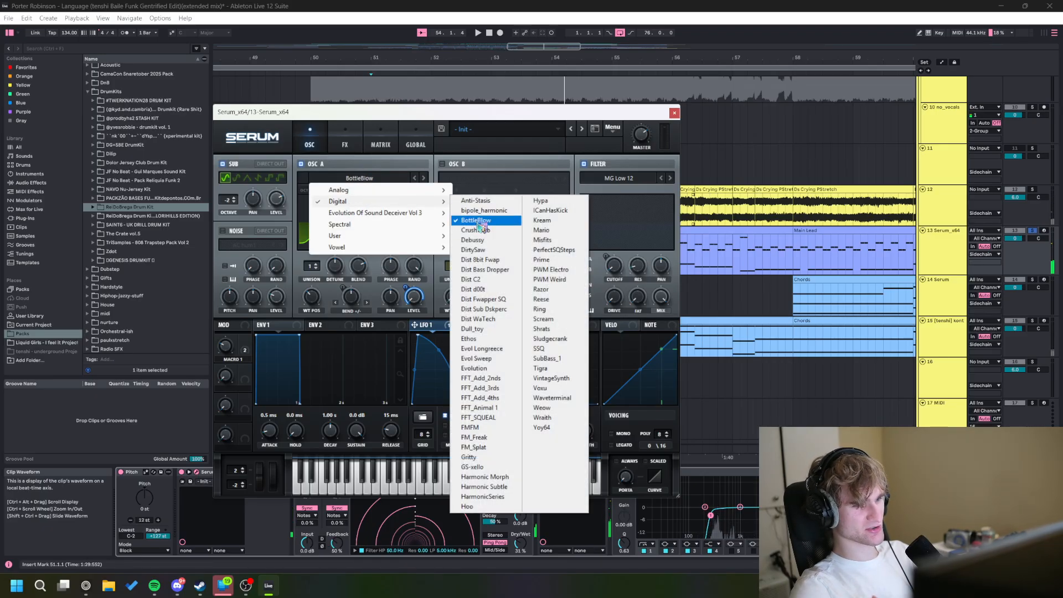
left_click(479, 154)
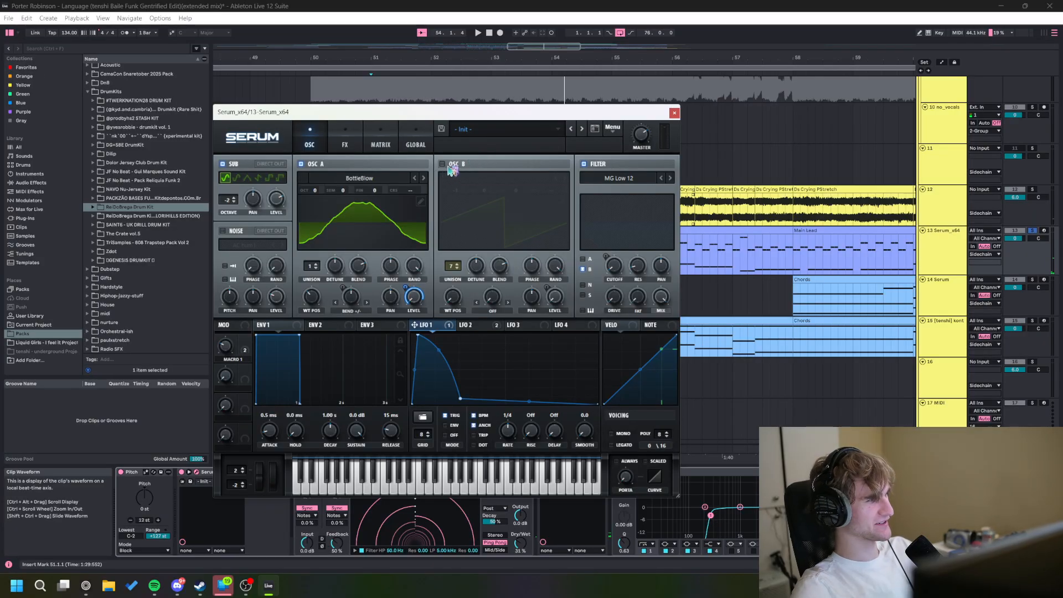
Step: Turn oscillator B back on, play the lead while checking the sub oscillator, and close Serum
left_click(453, 165)
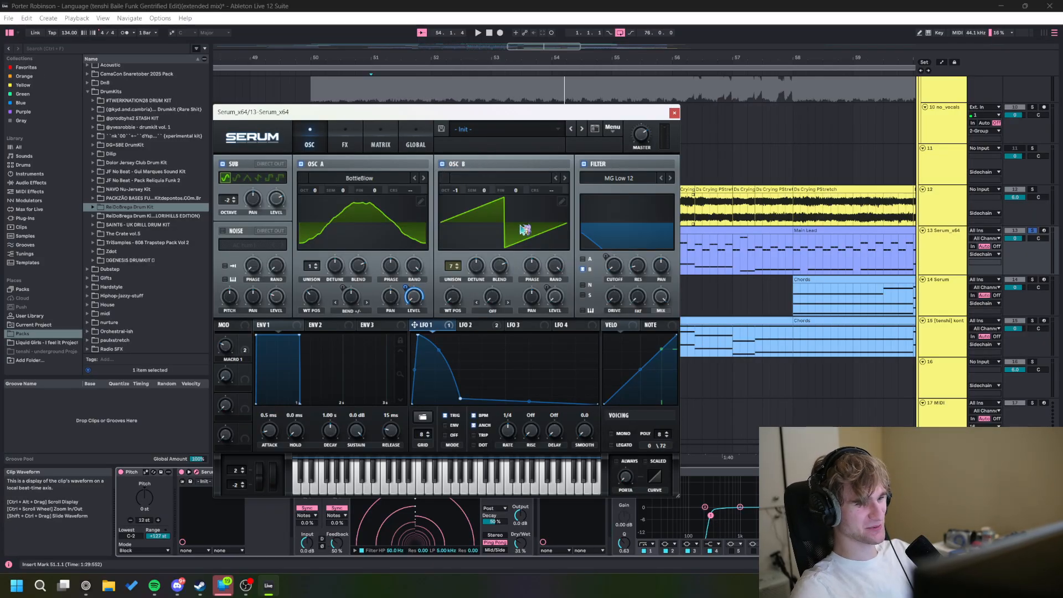
key("space")
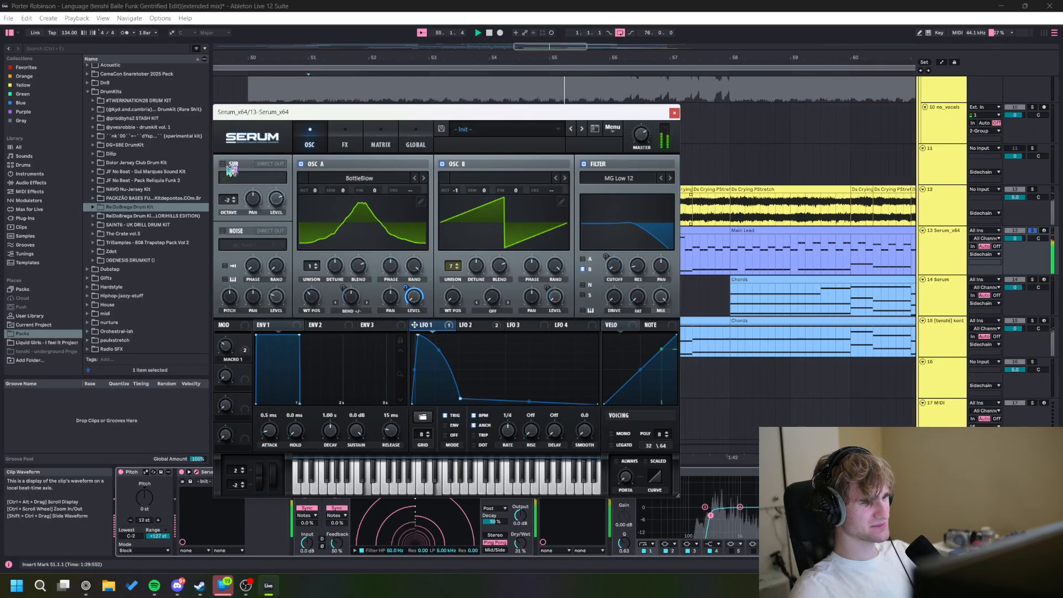
left_click(675, 113)
Step: Examine the Echo, ValhallaRoom and EQ Eight effects on the track 13 lead
left_click_drag(355, 296, 417, 290)
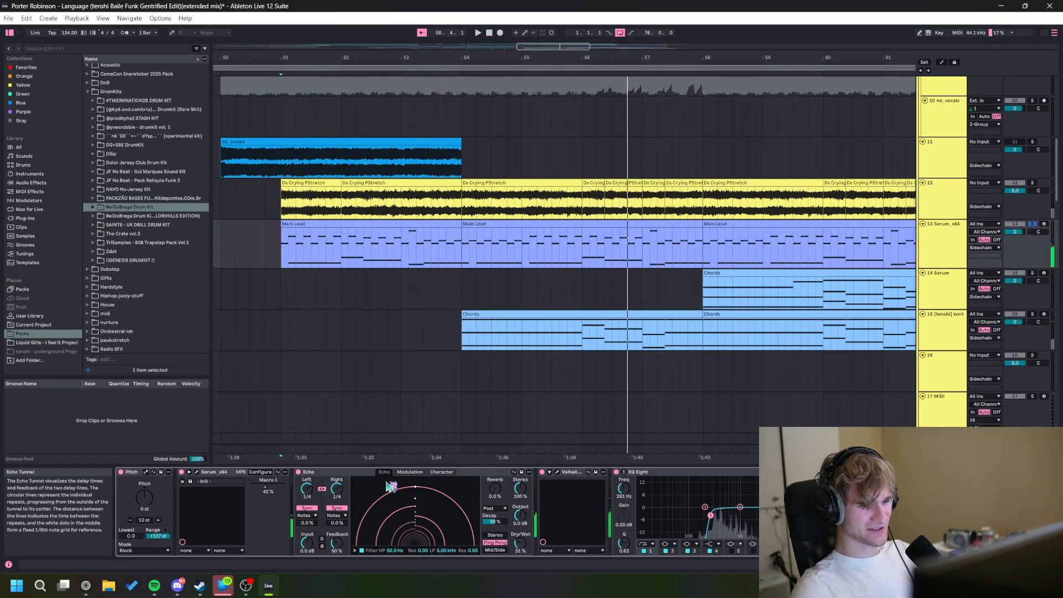
left_click(557, 472)
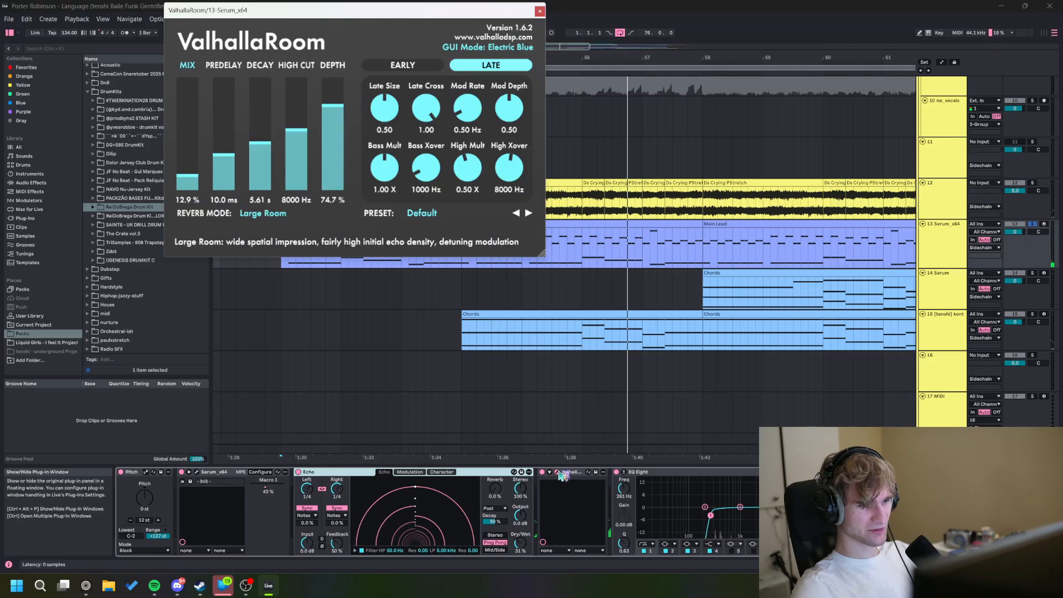
left_click(540, 11)
left_click_drag(671, 475, 523, 473)
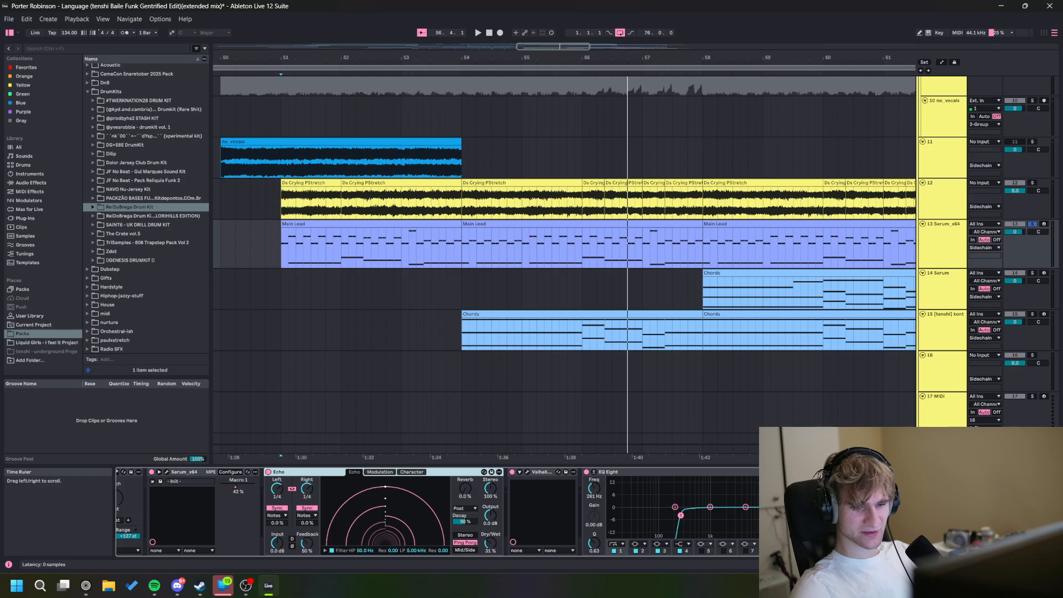
Step: Play the track 13 lead from 51.4.1 with Serum open to show its filter movement, and close Serum
left_click_drag(571, 283, 508, 284)
left_click(265, 243)
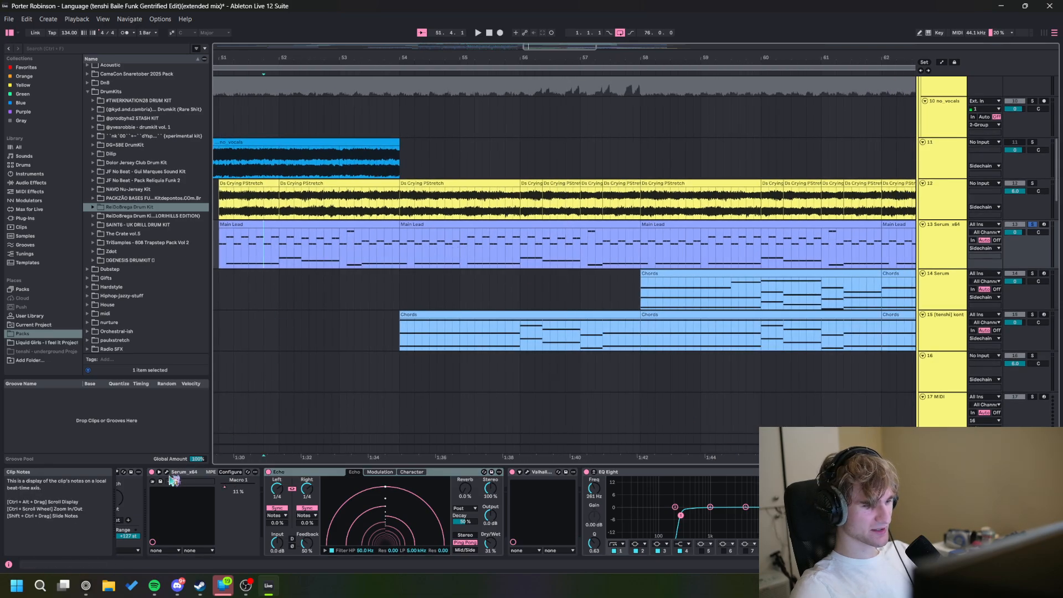
left_click(167, 474)
key("space")
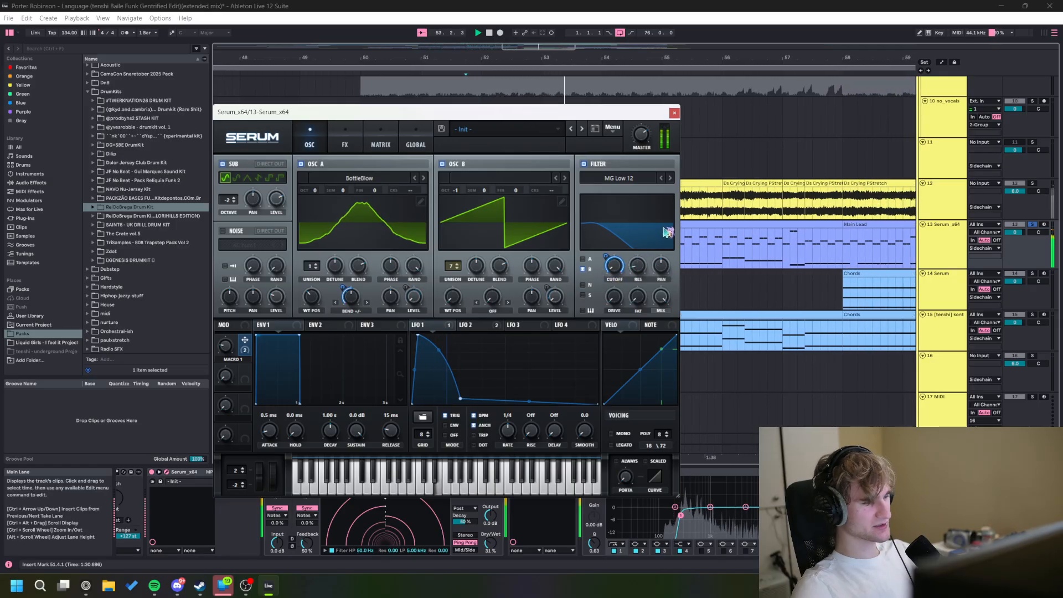
left_click(675, 113)
scroll(558, 285, "up", 3)
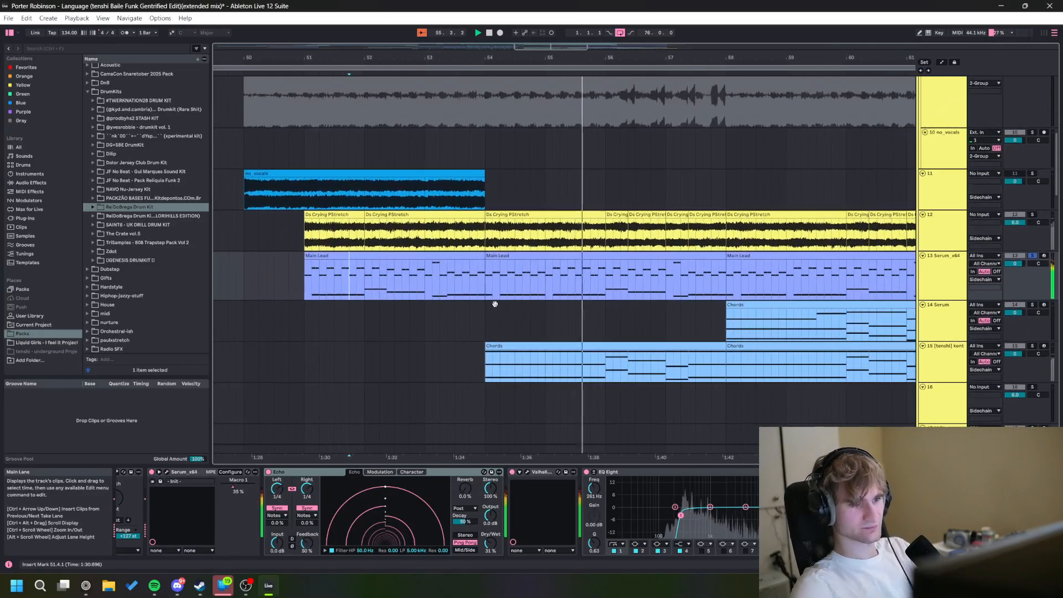
Step: Play the soloed Ds Crying PStretch vocal on track 12 from 51.1.1 and select its first clip
left_click(303, 239)
key("space")
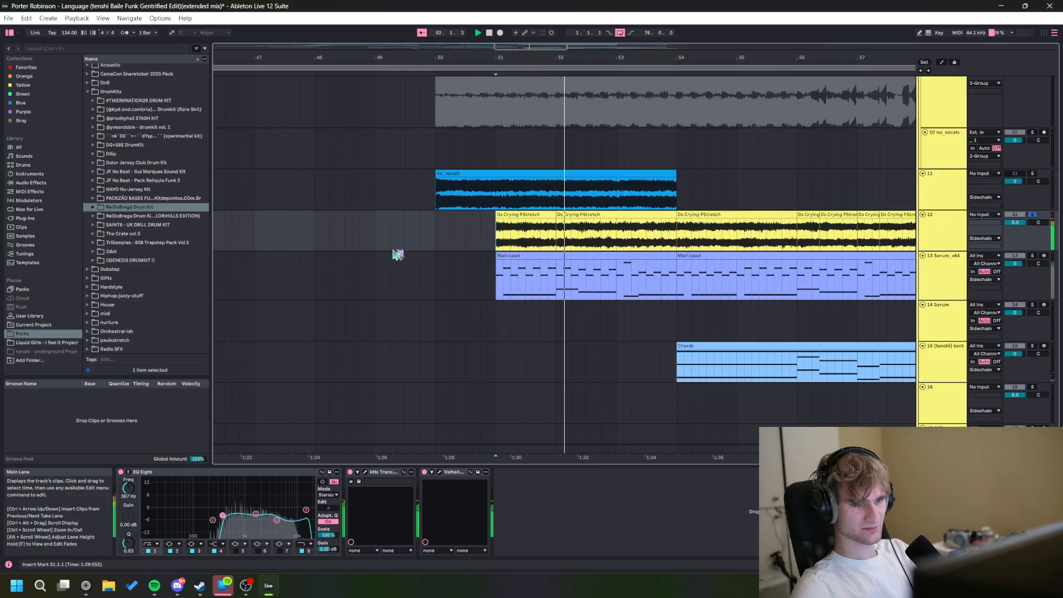
left_click(462, 214)
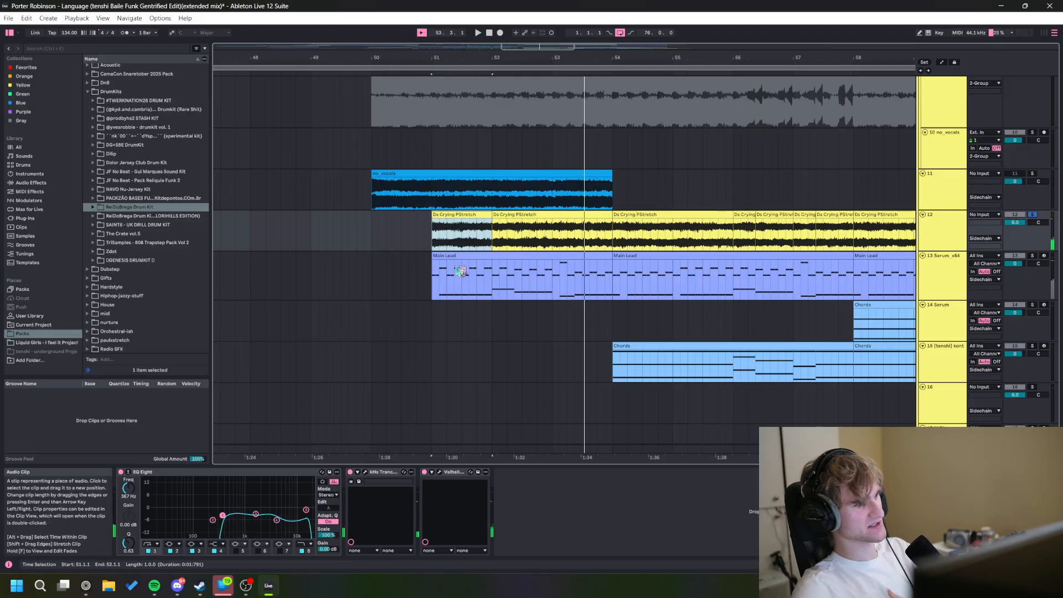
Step: Examine the kHs Trance Gate and ValhallaRoom settings on track 12, then close both plug-in windows
left_click(366, 473)
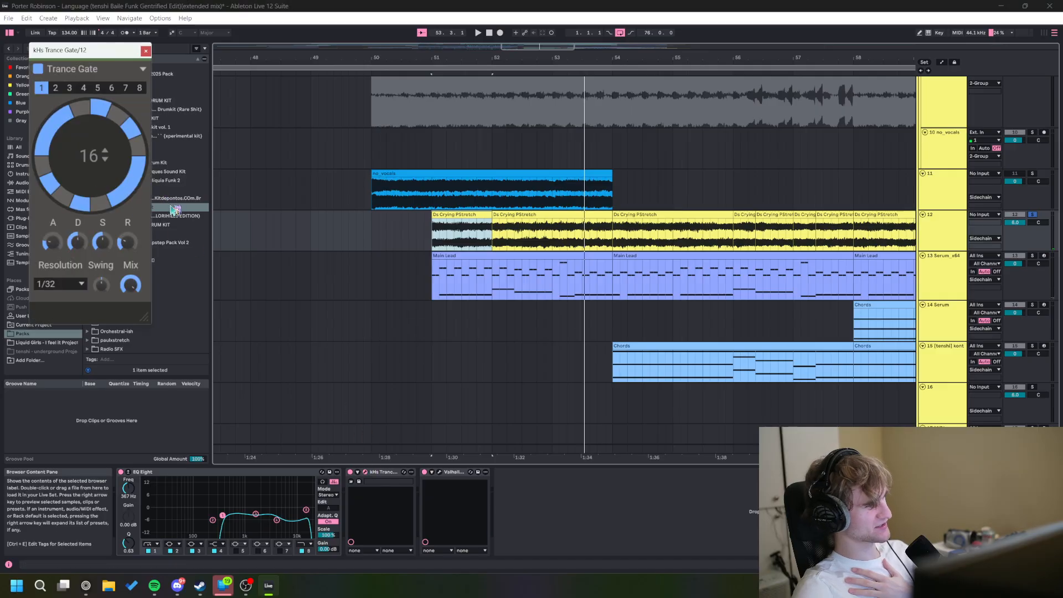
left_click(440, 472)
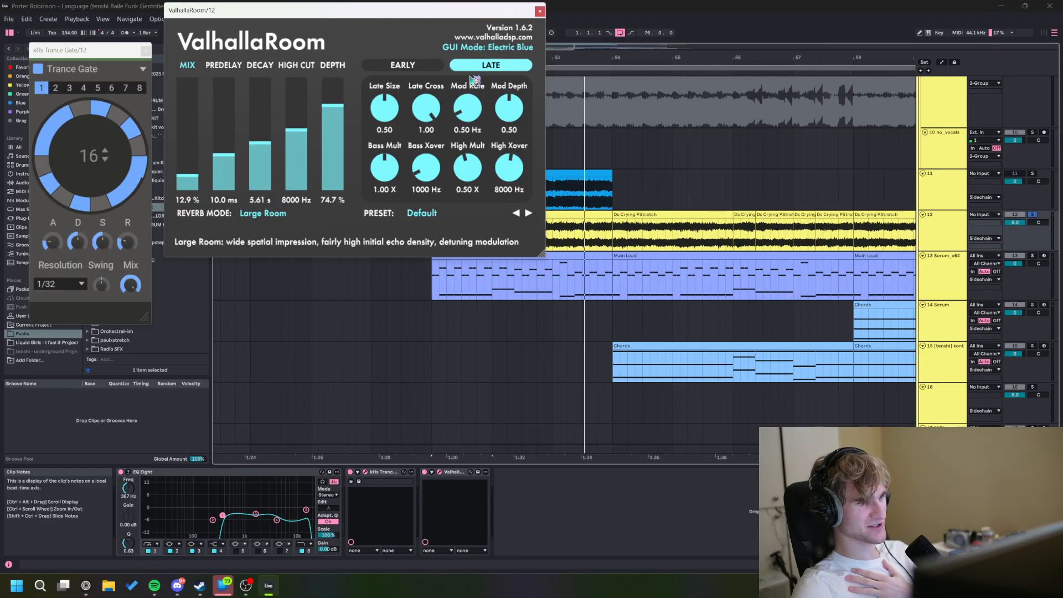
left_click(539, 11)
left_click(146, 50)
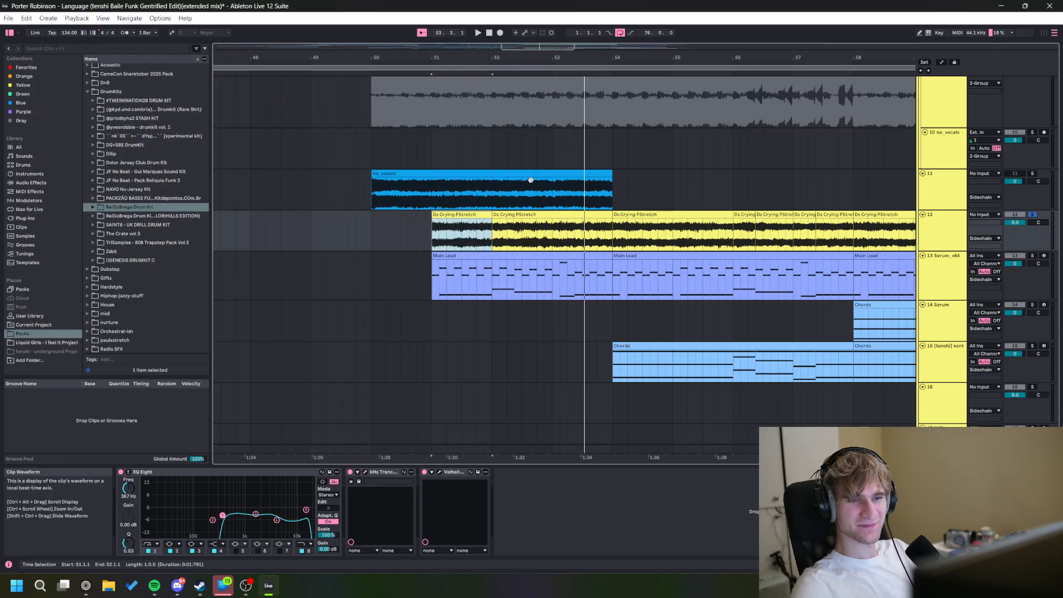
Step: Play the soloed arpeggiated Kontakt chords on track 15 from 54.1.1
left_click_drag(530, 178, 437, 119)
left_click(524, 317)
key("space")
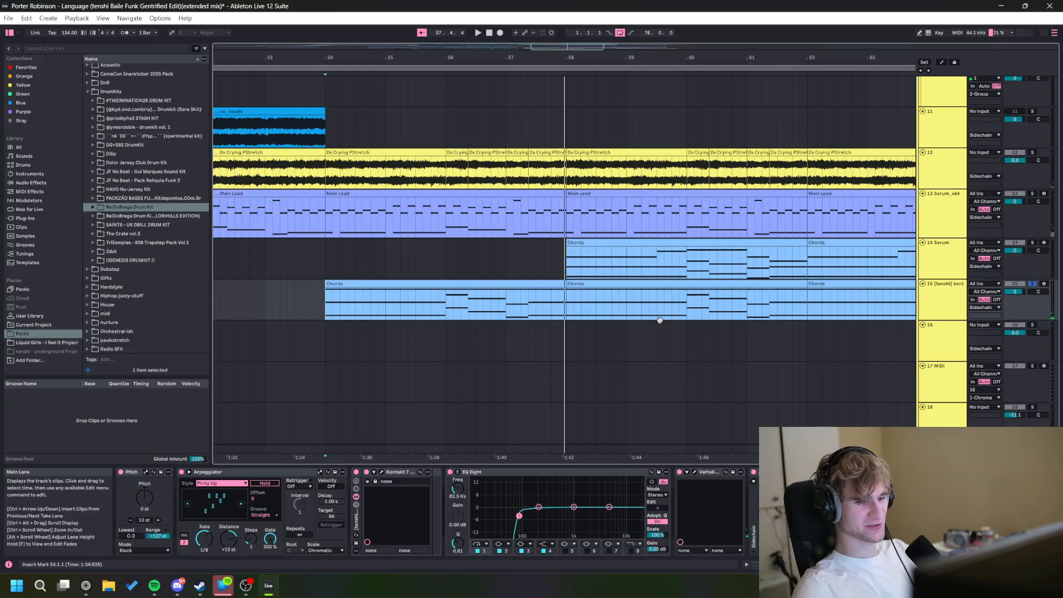
Step: Play the soloed track 14 chords from 58.1.1 while checking Serum's effects, oscillators and envelope 2, and close Serum
key("space")
scroll(498, 293, "up", 1)
left_click(547, 294)
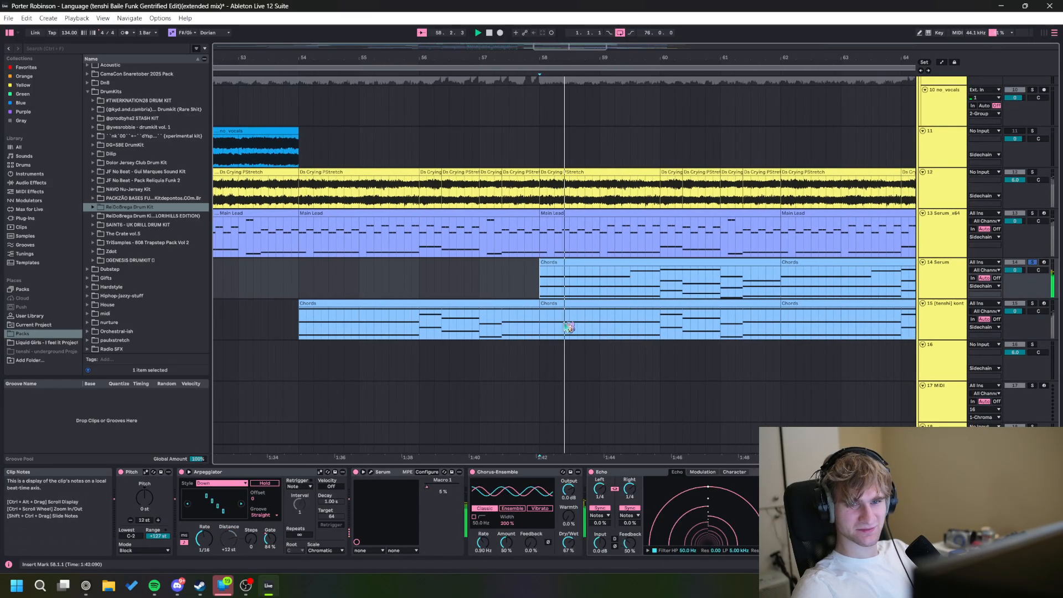
left_click(371, 473)
left_click(400, 169)
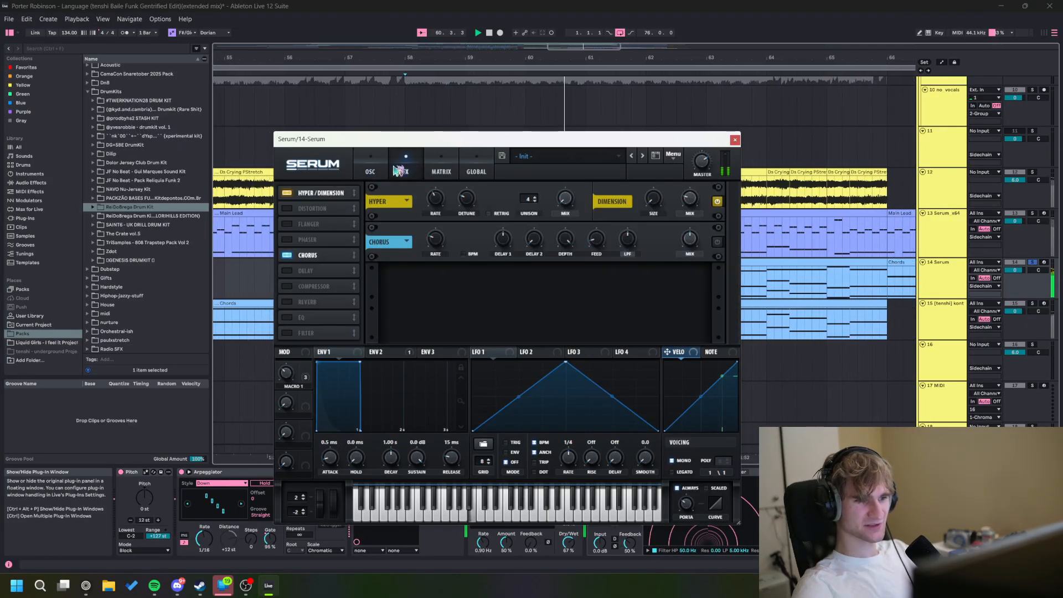
left_click(375, 170)
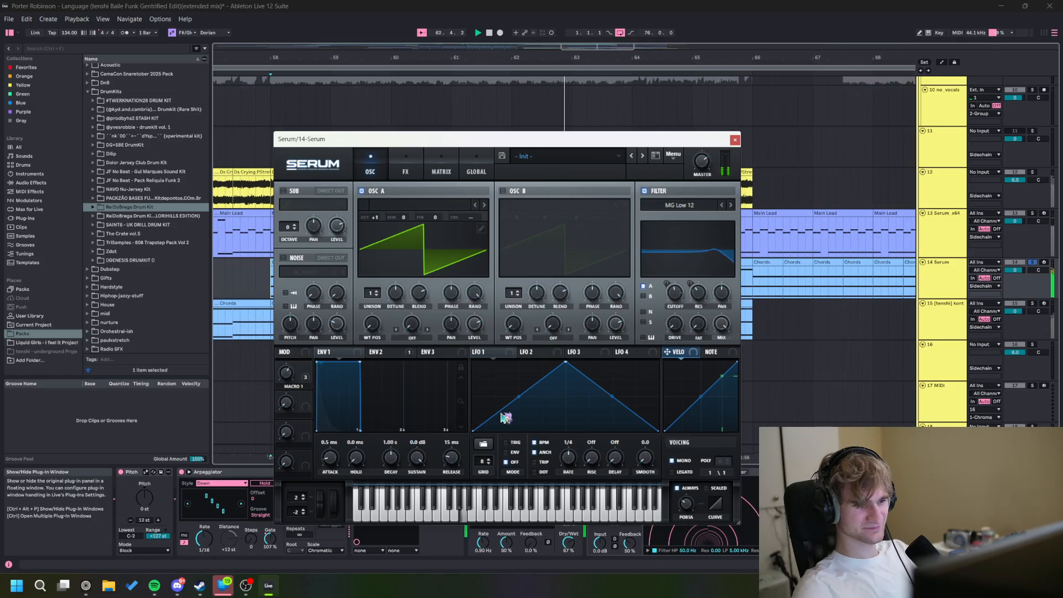
left_click(382, 353)
left_click(735, 139)
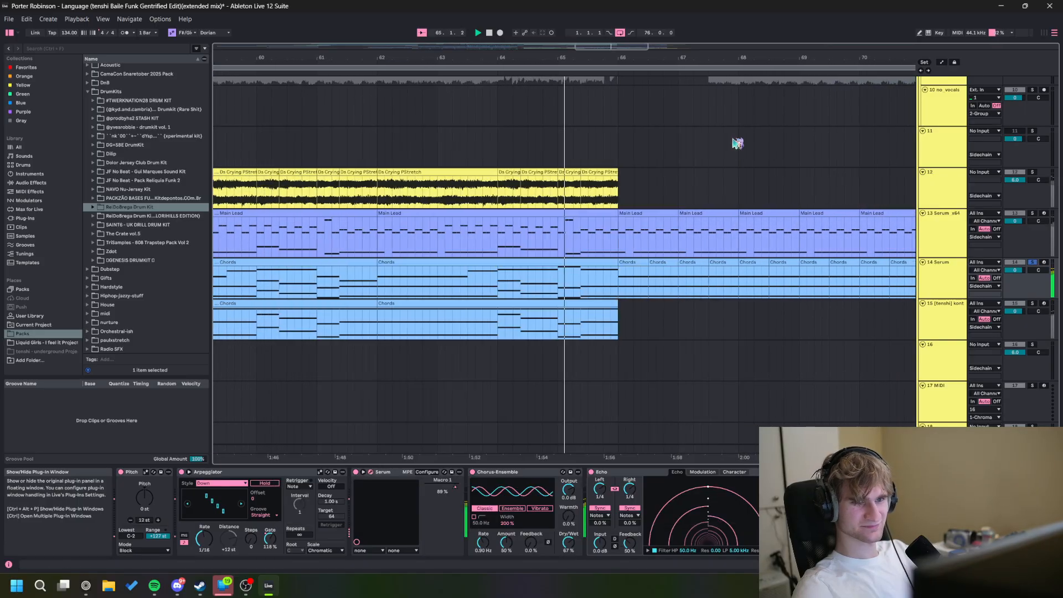
Step: Play the whole arrangement from 50.1.1 with no track soloed and look through the tracks down to the Drums group
scroll(513, 243, "down", 3)
left_click_drag(516, 229, 712, 245)
left_click_drag(448, 303, 442, 111)
left_click_drag(454, 279, 469, 398)
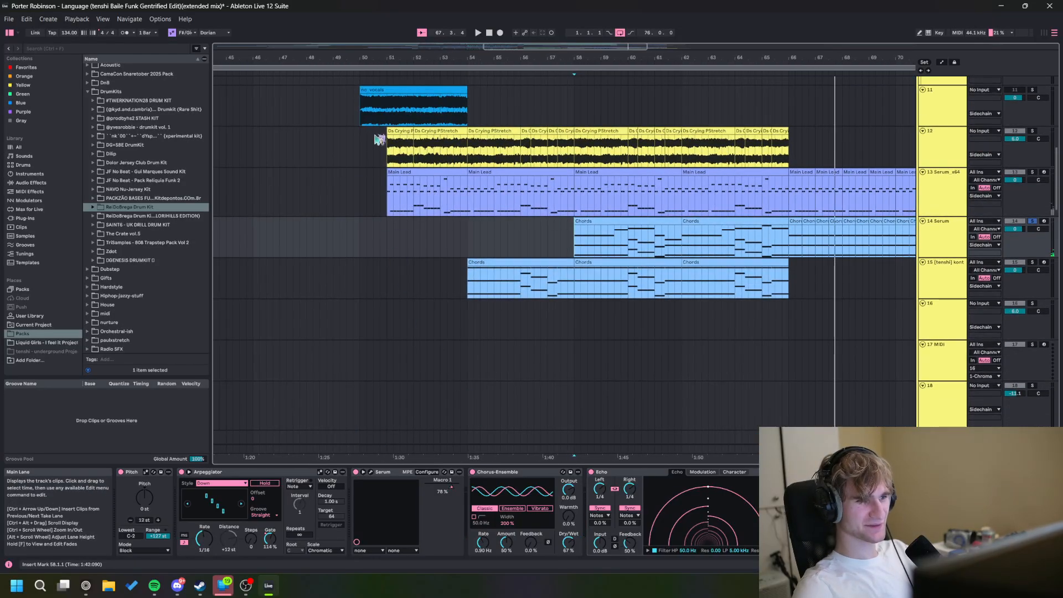
left_click(364, 122)
key("s")
key("space")
key("s")
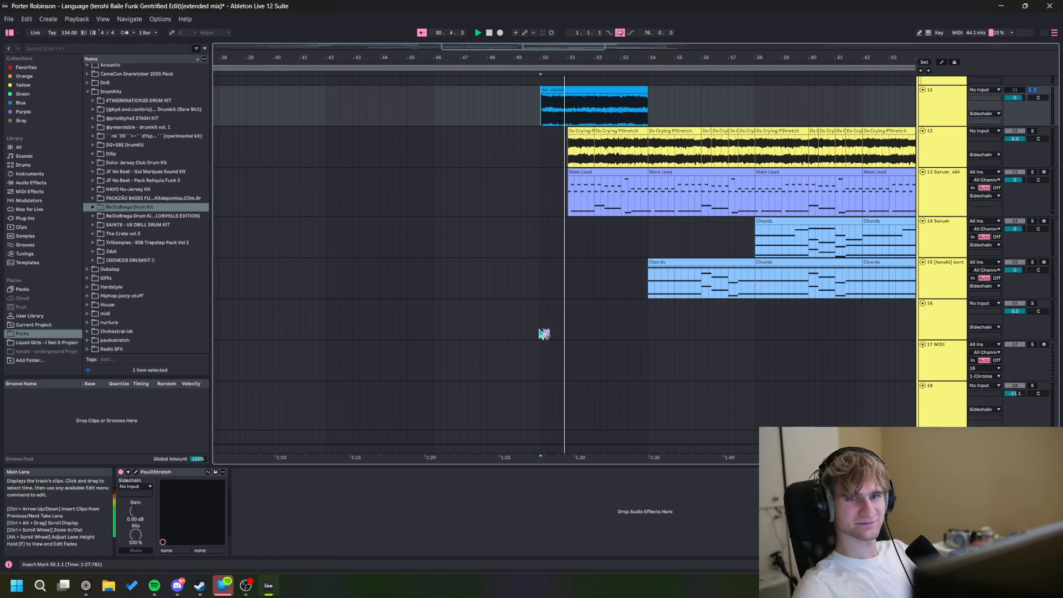
left_click_drag(548, 338, 519, 185)
left_click_drag(554, 432, 521, 280)
left_click_drag(497, 378, 477, 244)
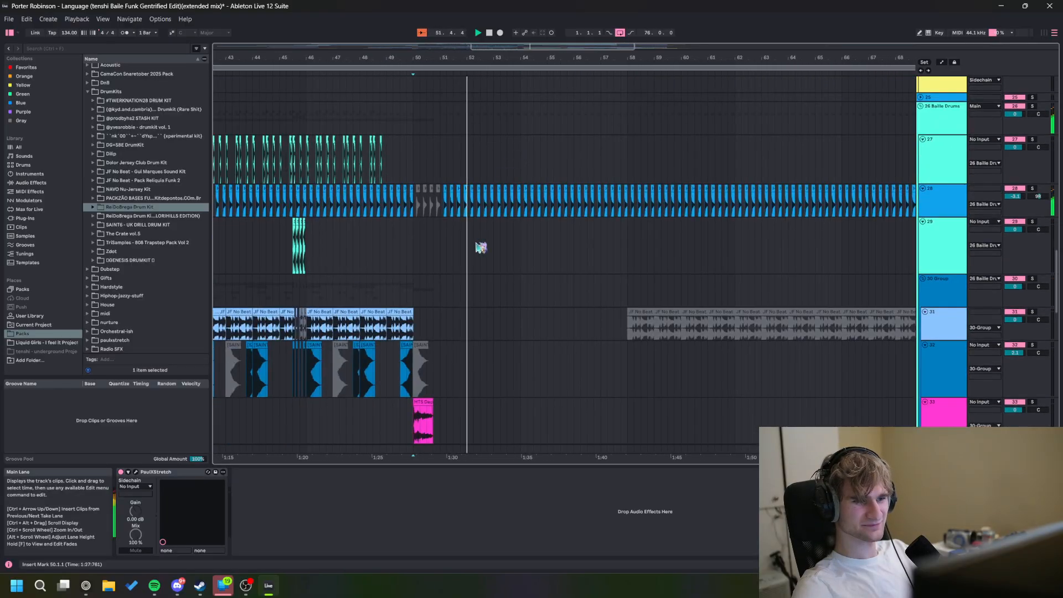
scroll(465, 314, "up", 3)
scroll(465, 300, "down", 6)
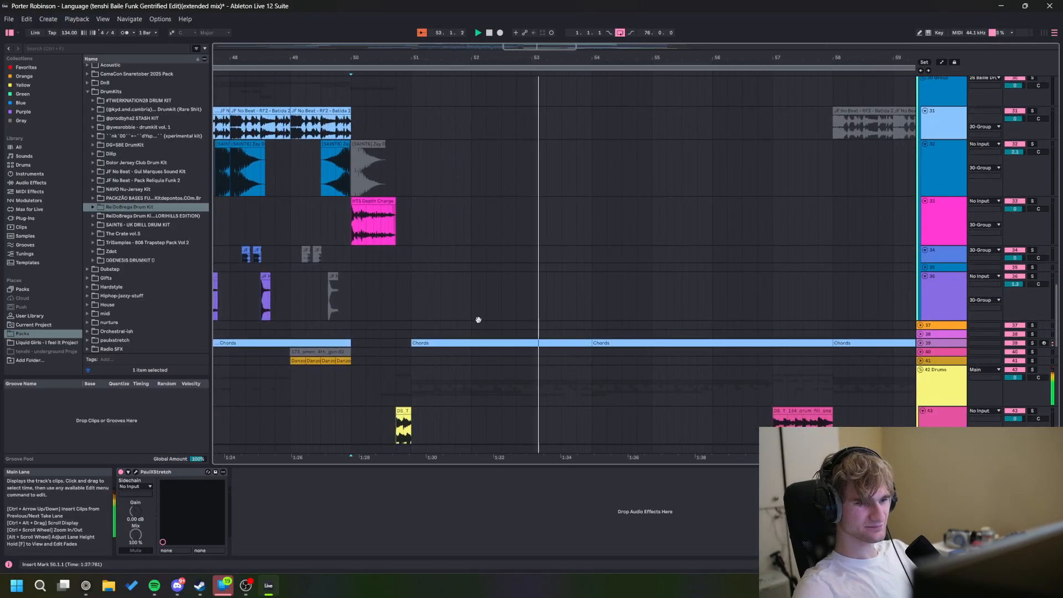
Step: Solo the 45 Group inside the Drums group and play its layered kicks from 50.4.3
key("space")
left_click(392, 196)
scroll(693, 302, "down", 5)
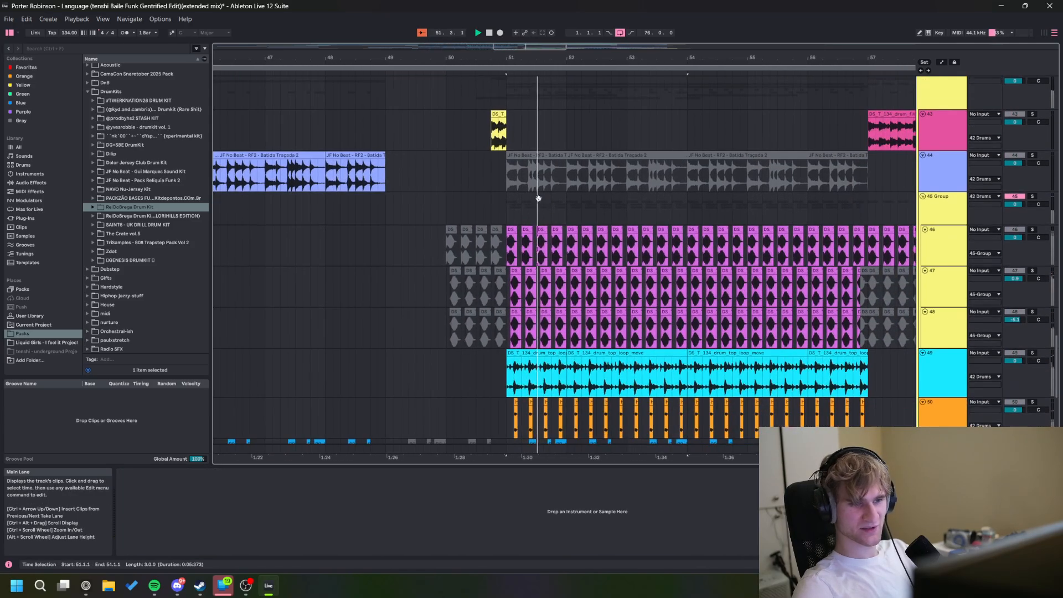
left_click(502, 229)
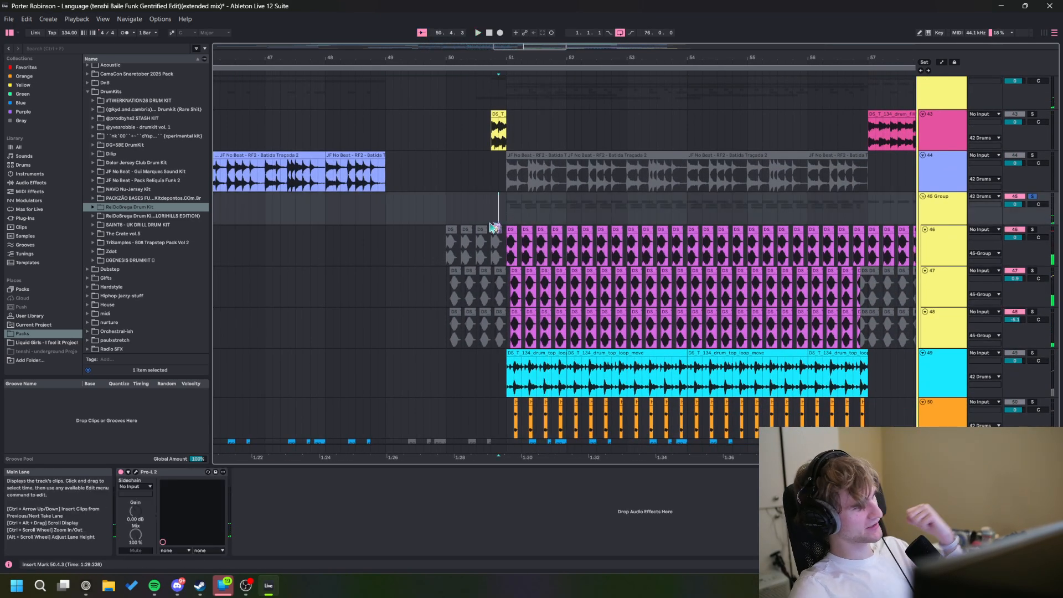
key("space")
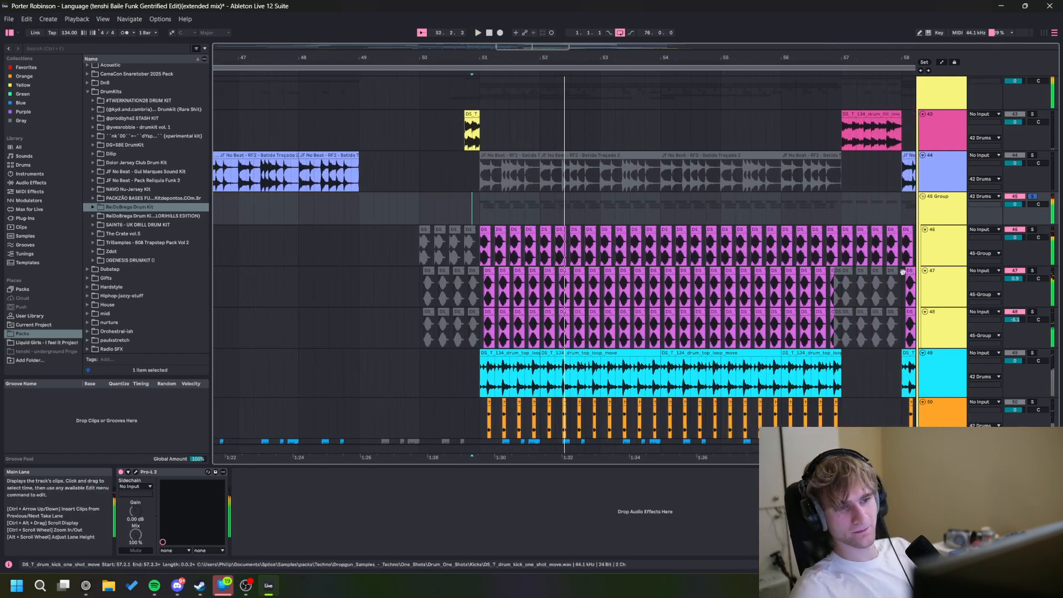
Step: Solo the track 46 kick and play it from 51.1.1
left_click(962, 338)
scroll(510, 281, "up", 3)
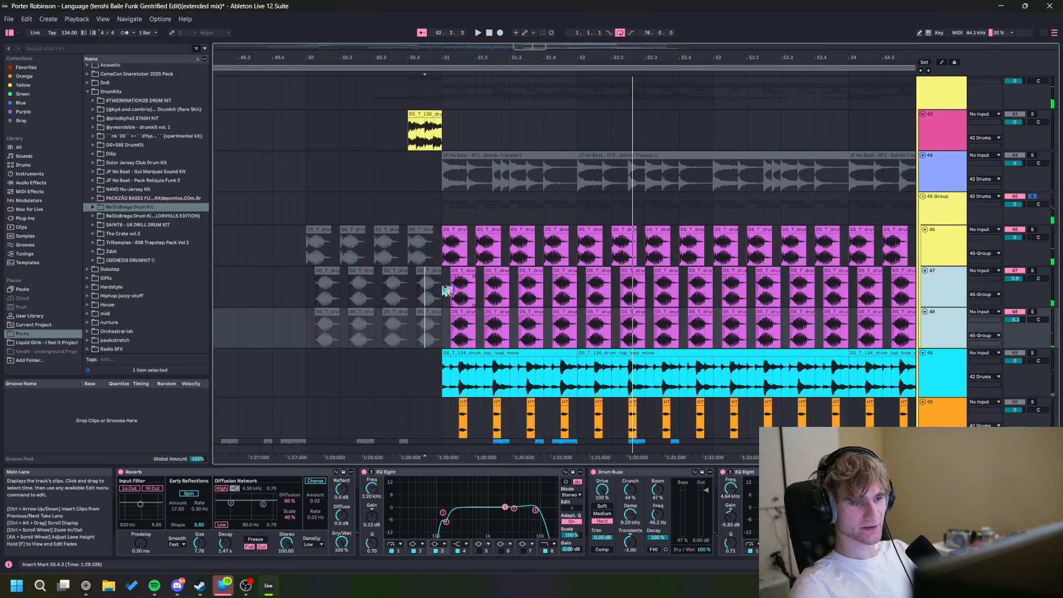
left_click(440, 251)
key("s")
key("space")
scroll(443, 254, "up", 5)
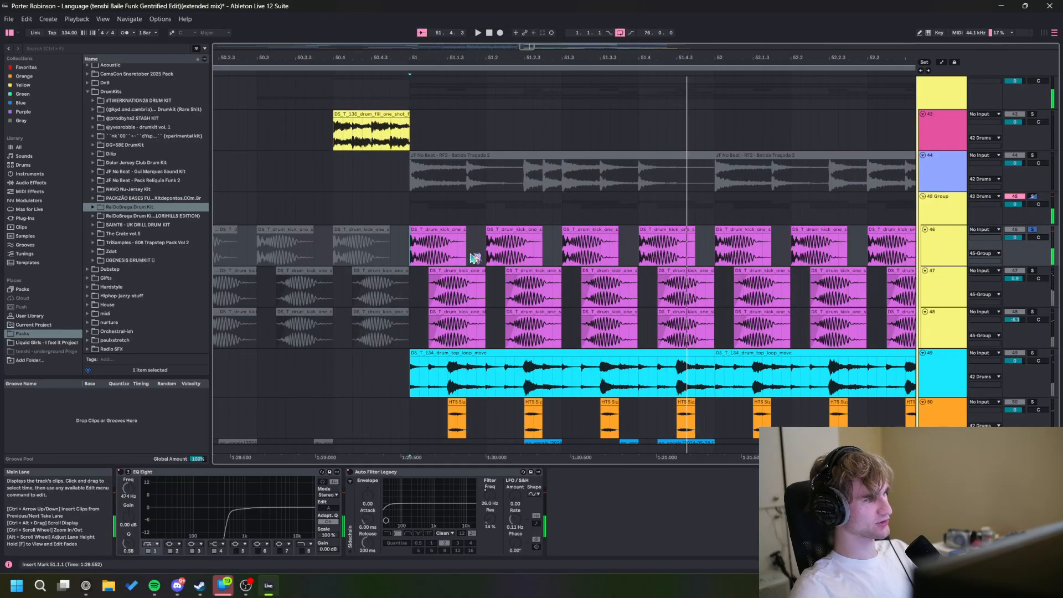
Step: Group the effects on soloed track 47 into one Audio Effect Rack and play the kick with the rack bypassed
left_click(419, 300)
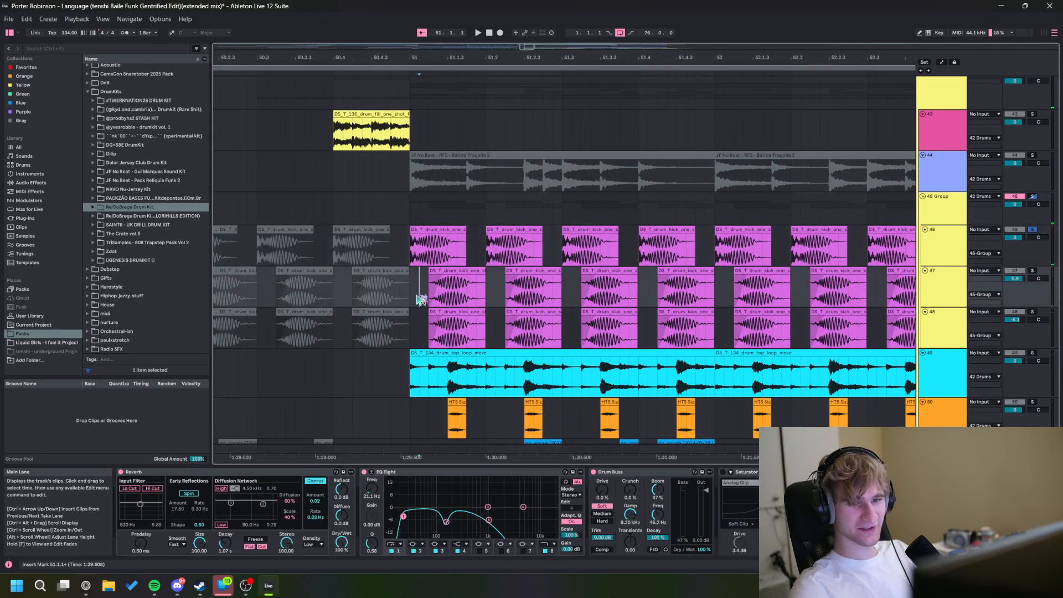
left_click(236, 474)
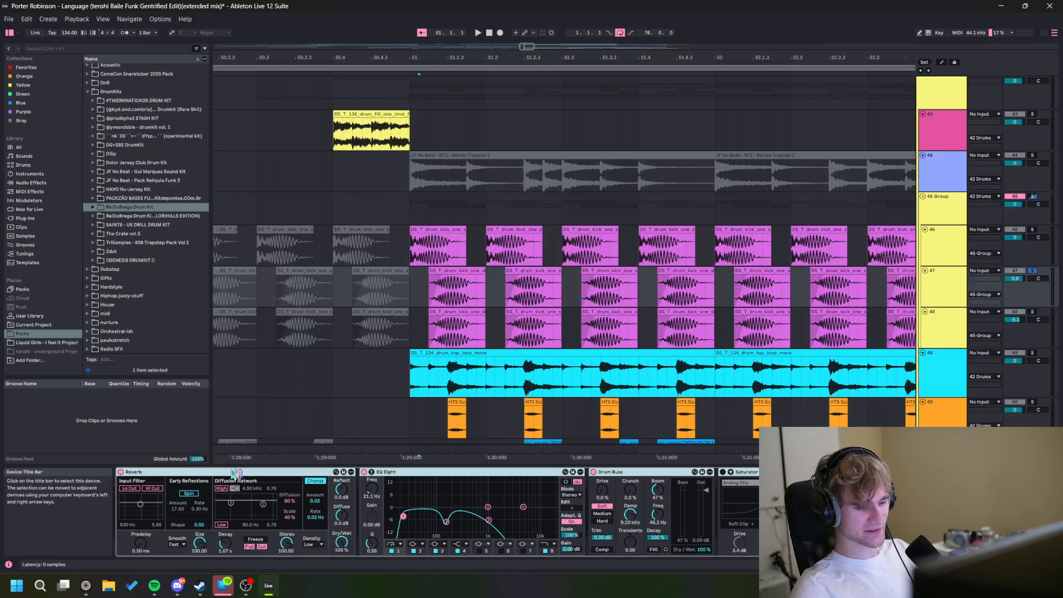
left_click(421, 300)
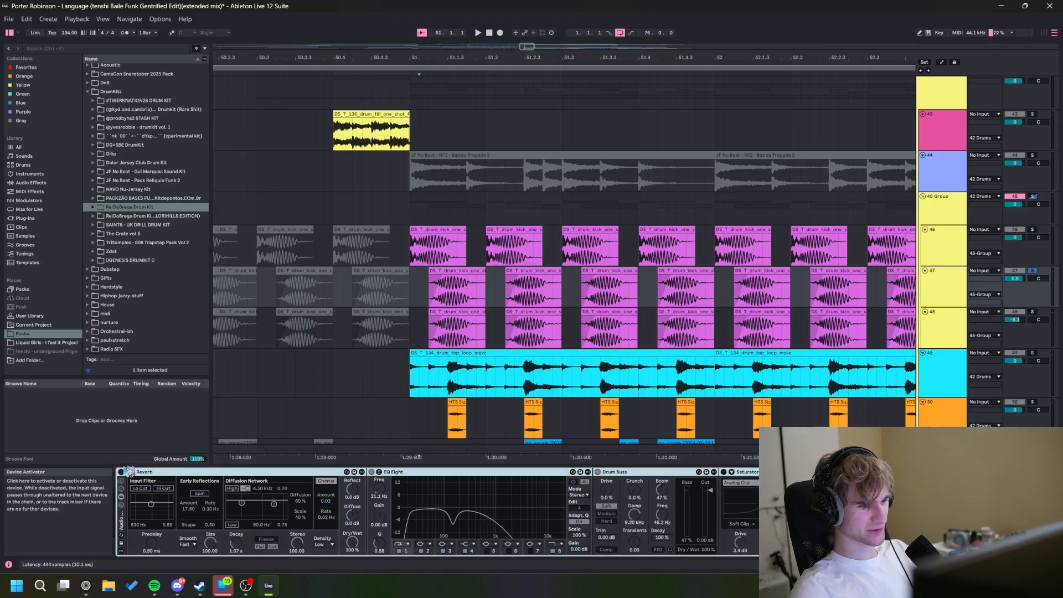
key("space")
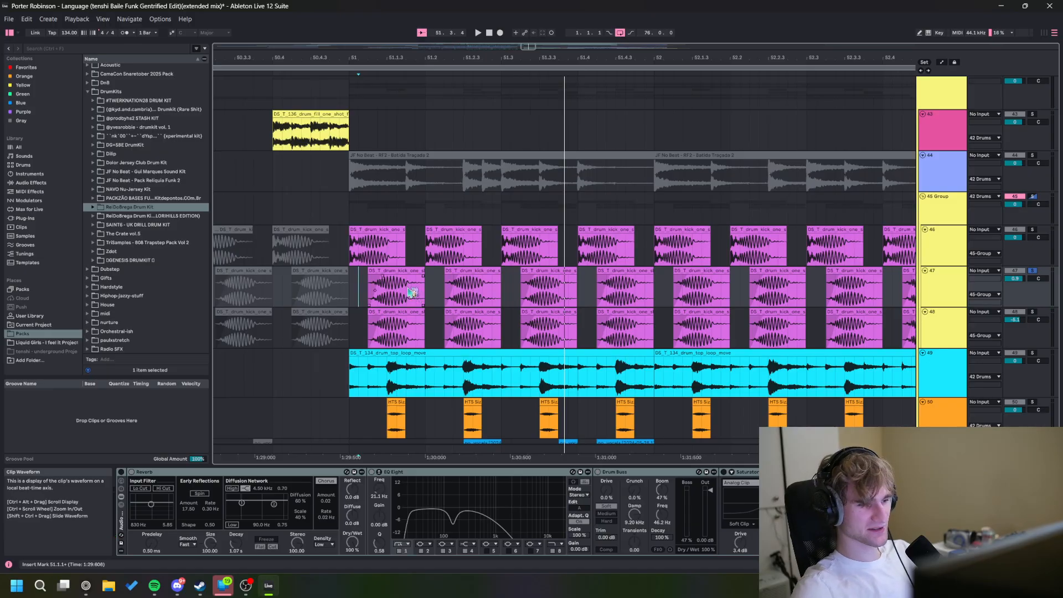
left_click(122, 472)
Step: Look over Drum Buss and the devices after it on track 47 and delete the unused Saturator
left_click(635, 473)
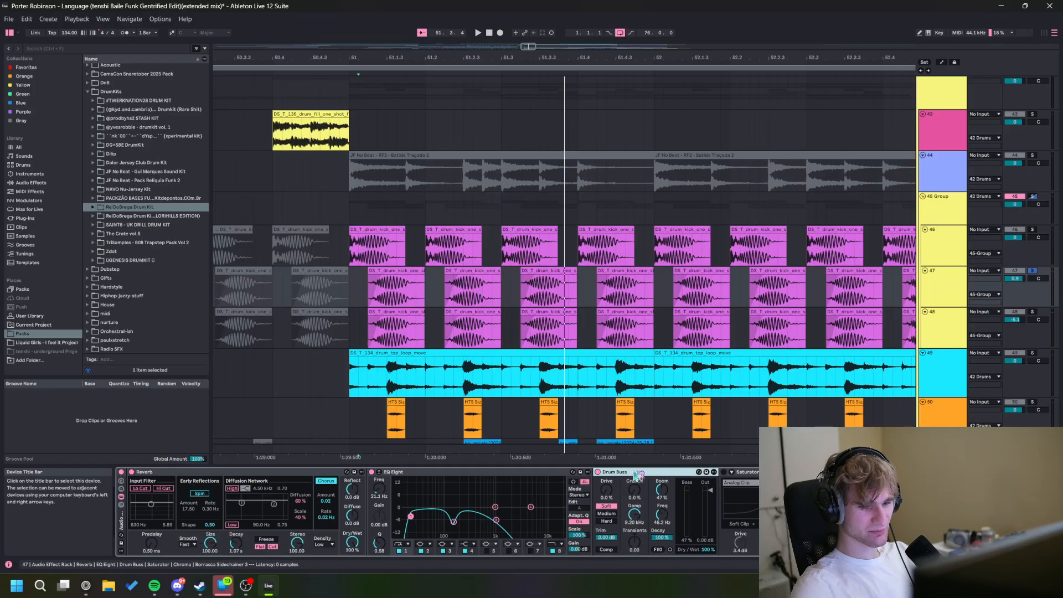
left_click(733, 473)
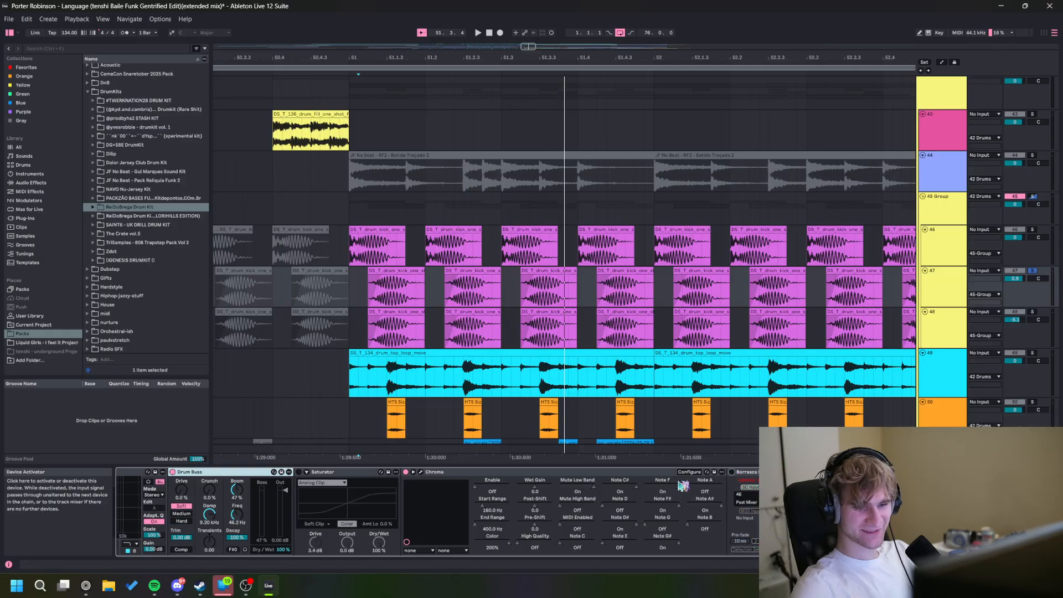
left_click(338, 472)
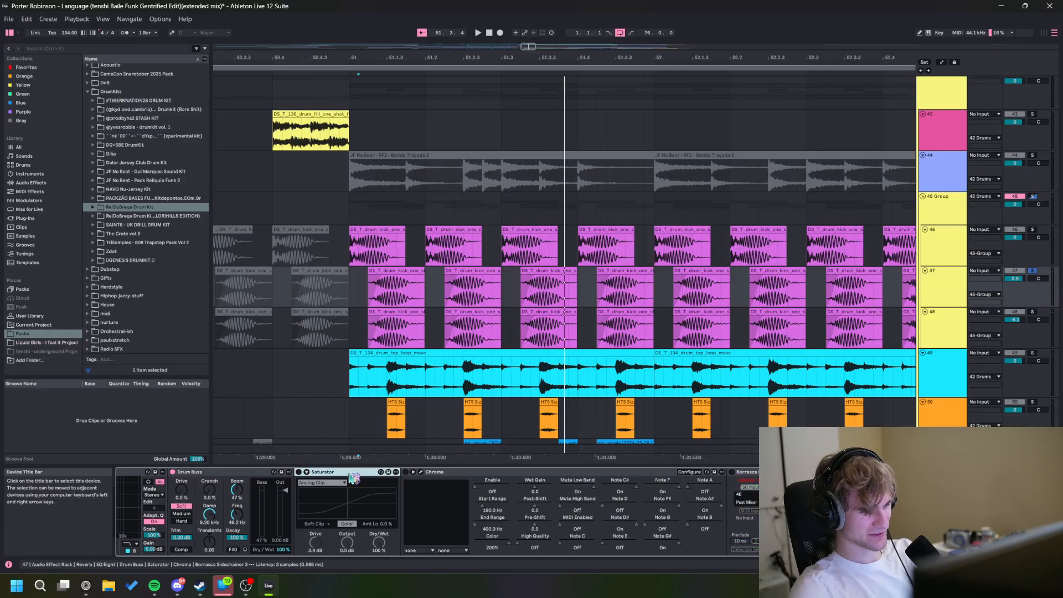
key("Delete")
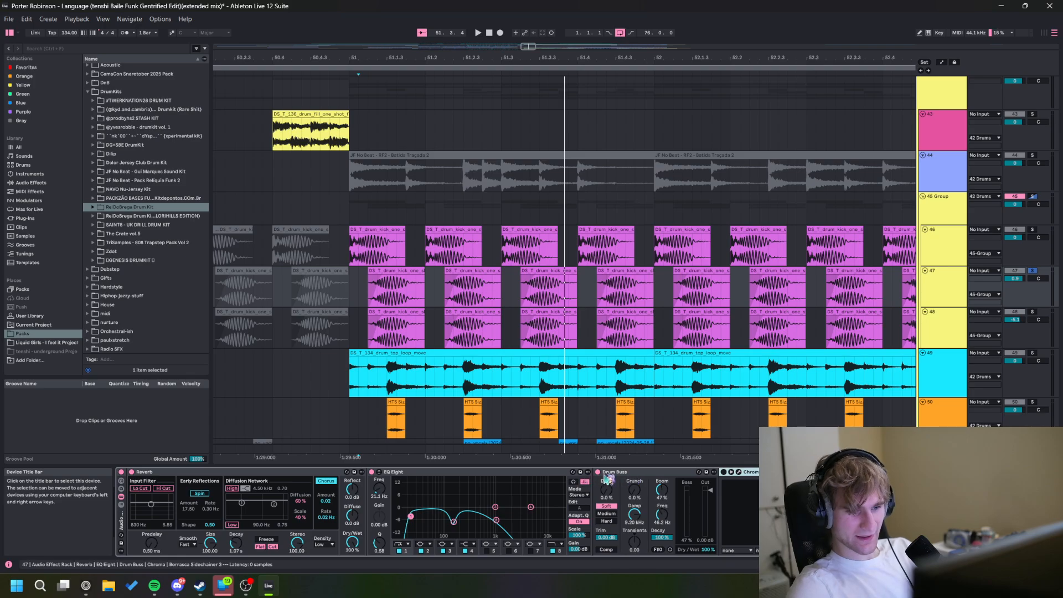
Step: Bypass Reverb and EQ Eight on track 47 and play the kick while turning both effects back on
left_click(372, 473)
left_click(131, 473)
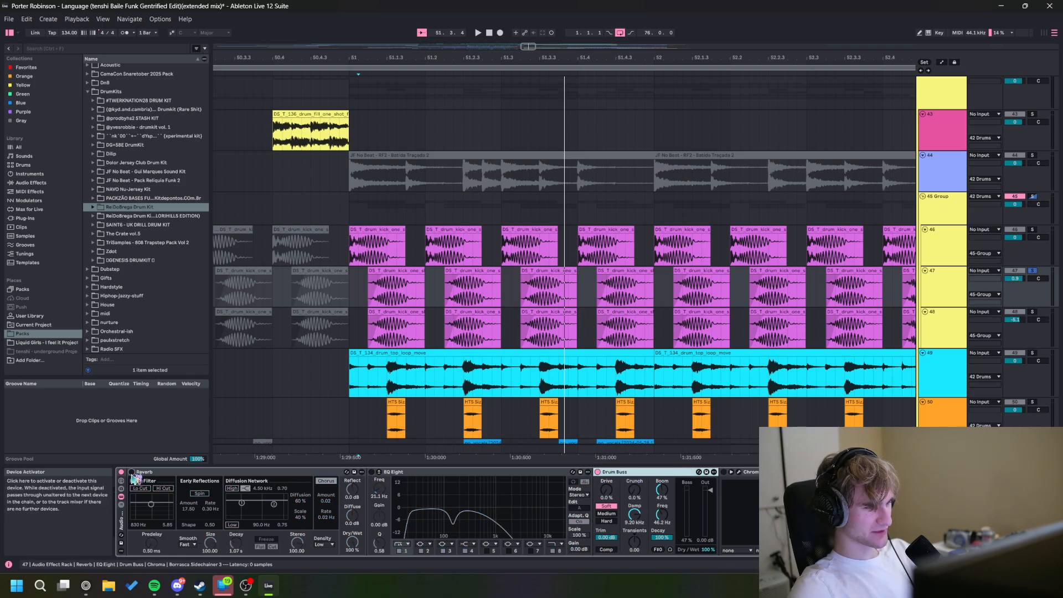
key("space")
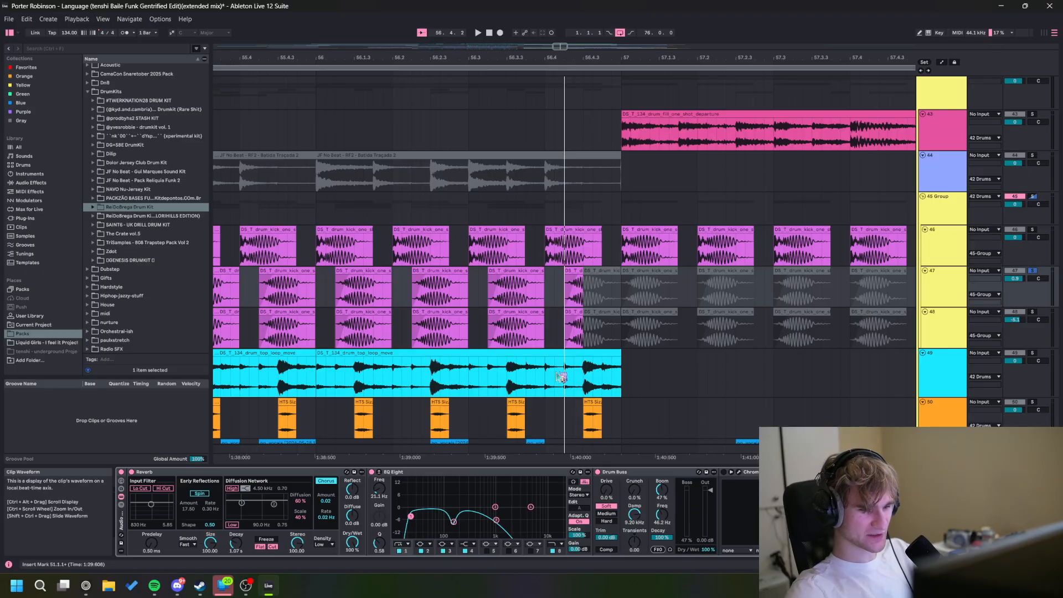
left_click_drag(563, 380, 708, 391)
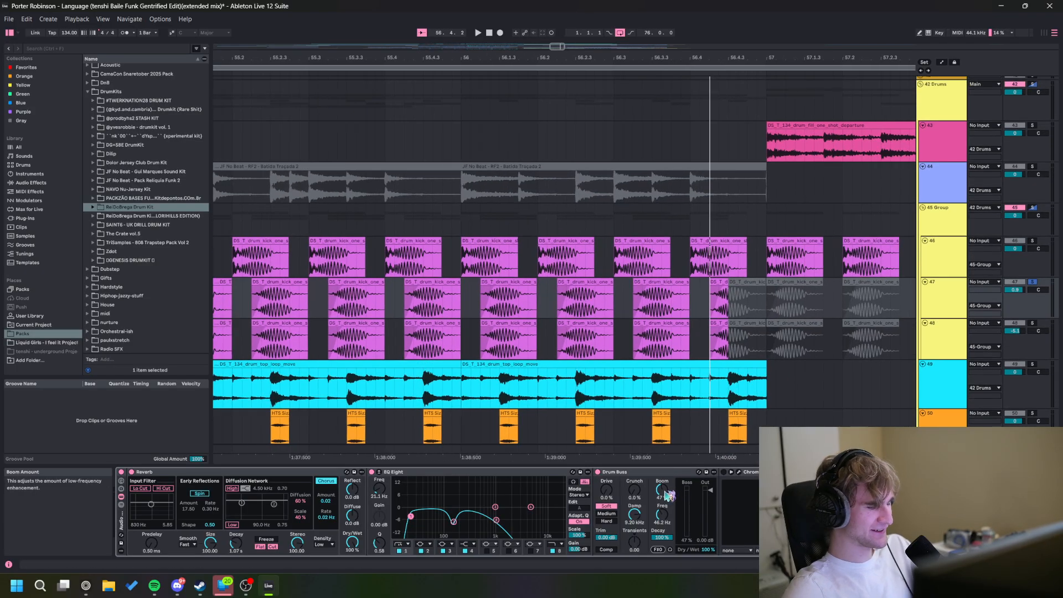
Step: Check the disabled Chroma plug-in on track 47, delete it, and play the kick without it
scroll(599, 499, "right", 4)
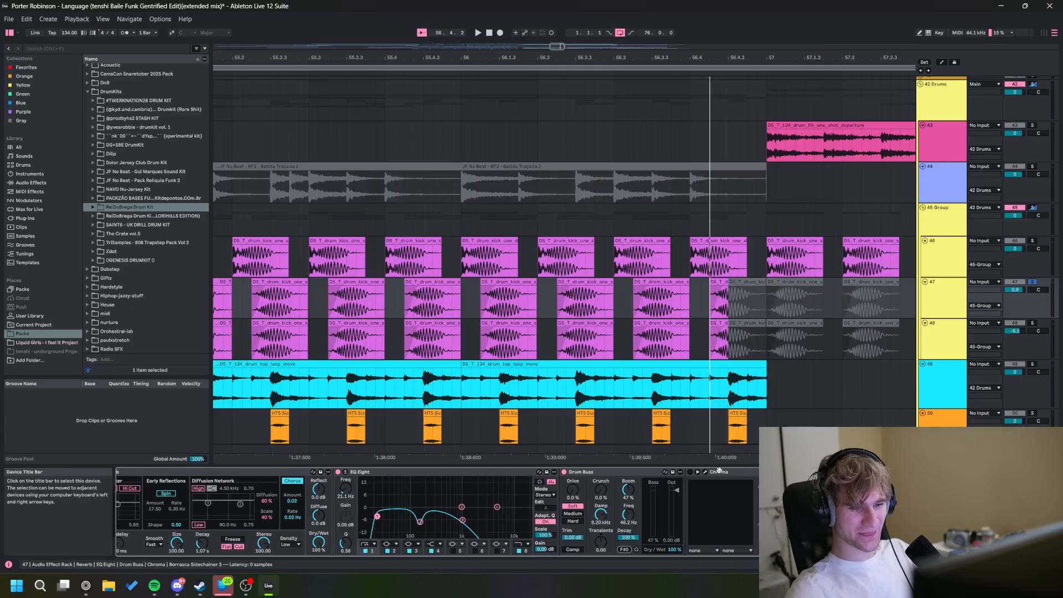
key("space")
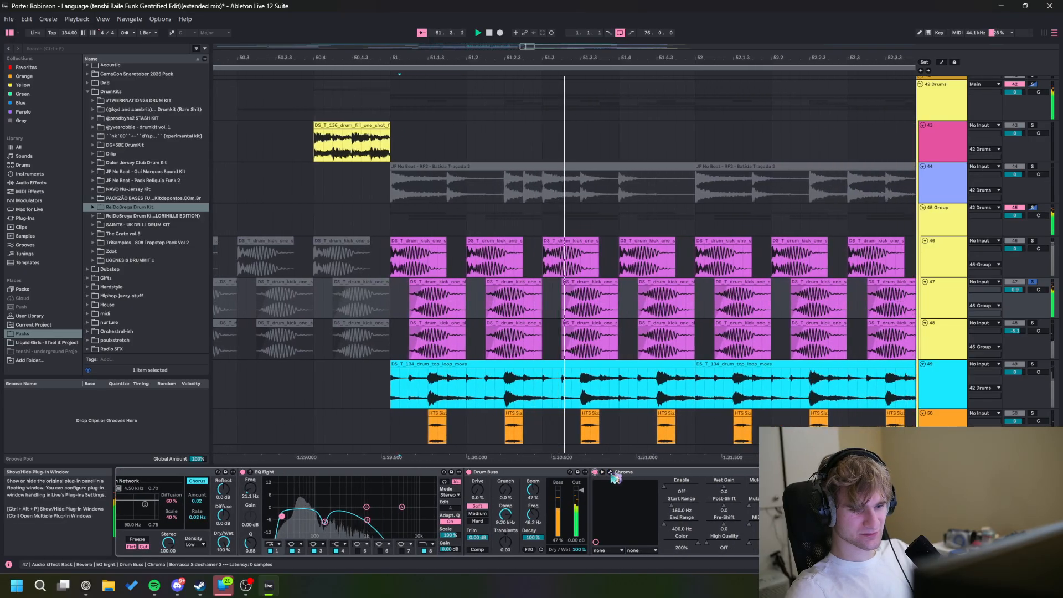
left_click(603, 472)
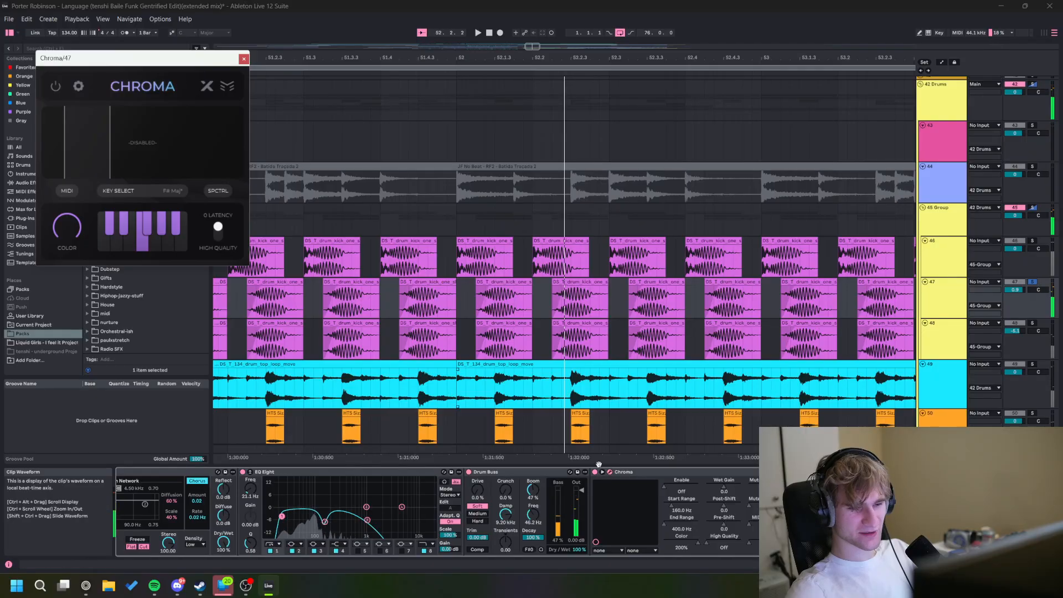
key("Delete")
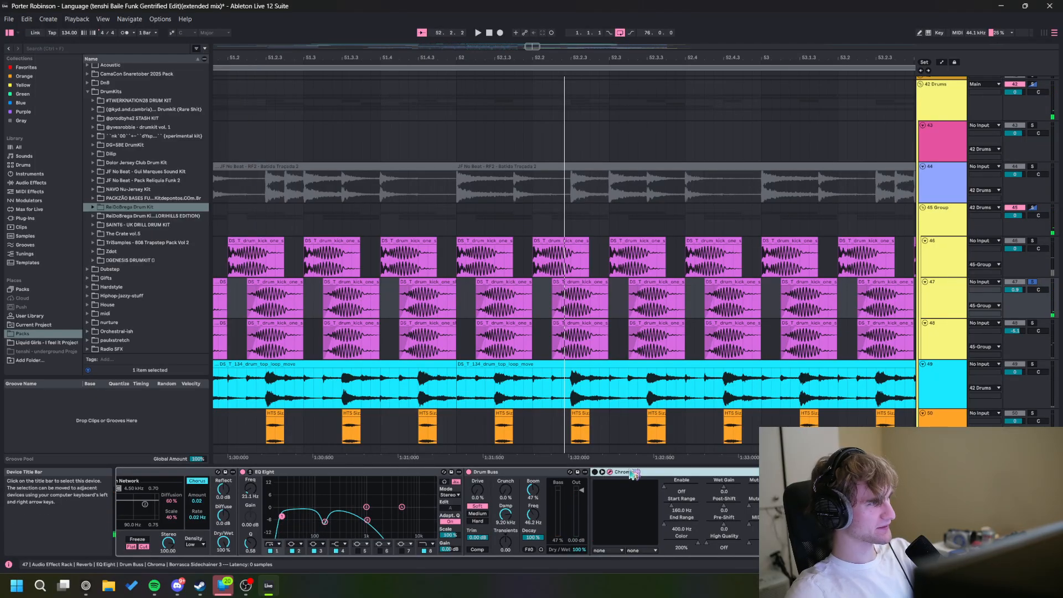
key("space")
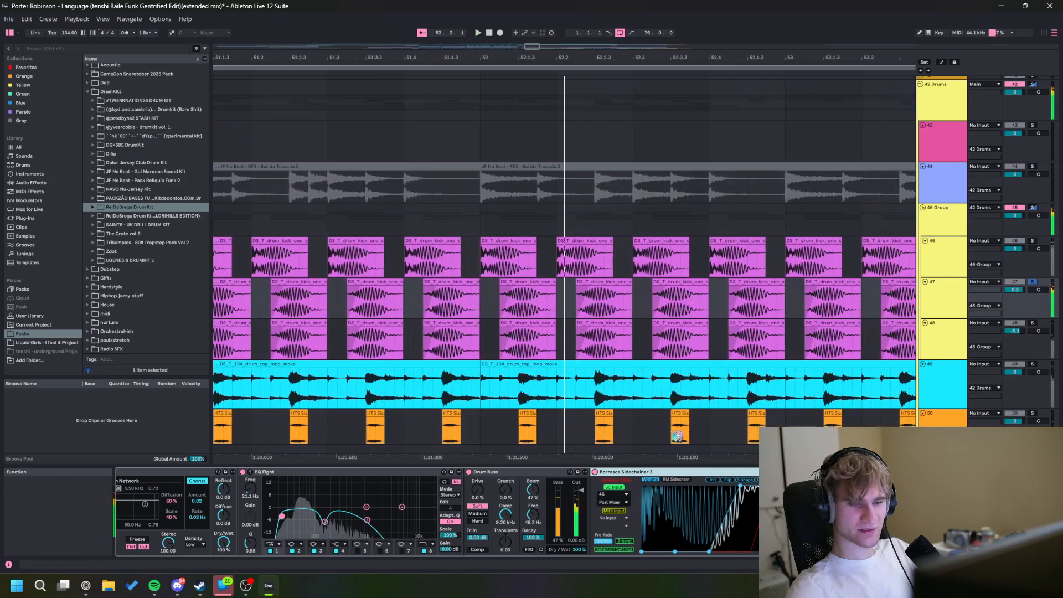
Step: Add track 46 to the solo and play it together with the kick on track 47
left_click(1033, 241, "ctrl")
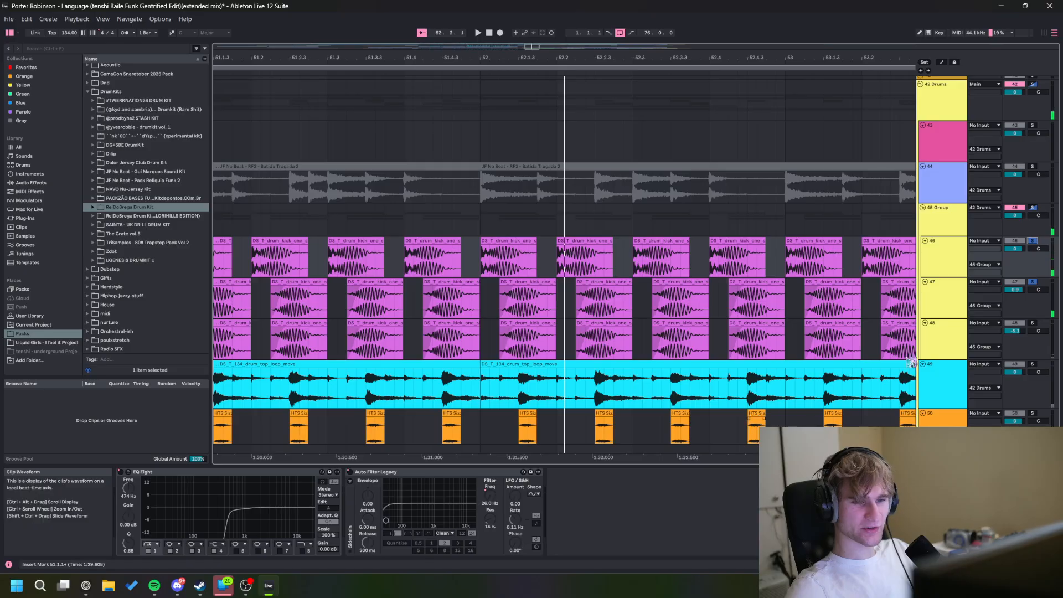
left_click(947, 296)
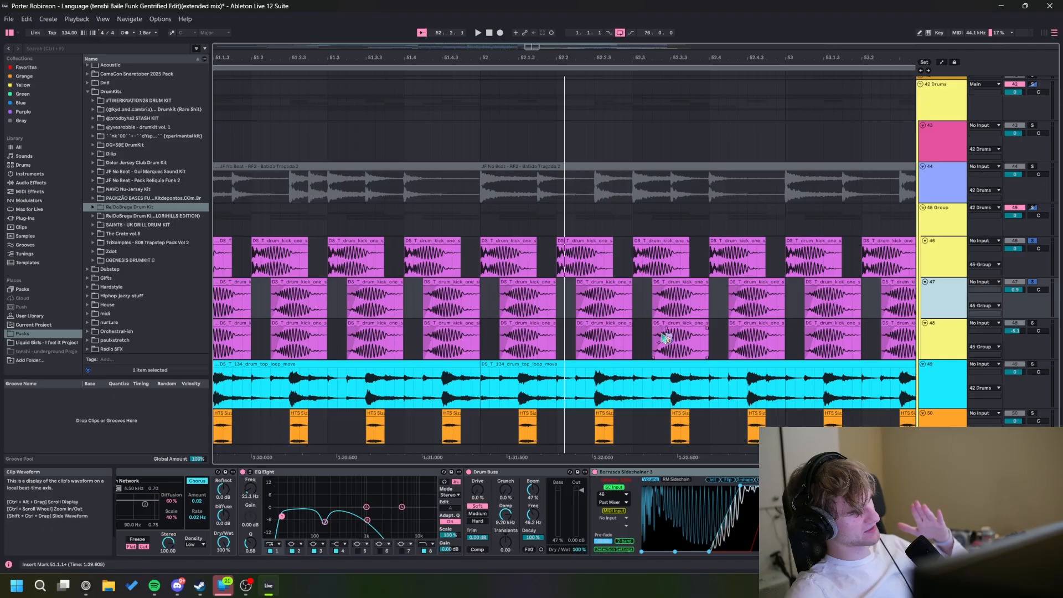
key("space")
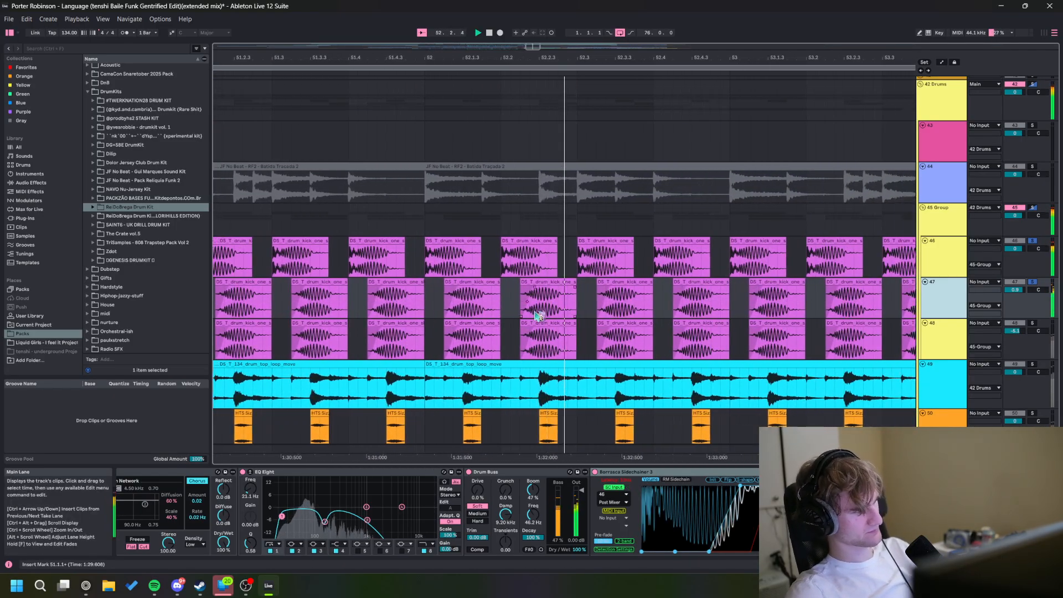
key("space")
Step: Solo the kick layer on track 48, play it from bar 51, and look over its effect chain from Reverb to Saturator
left_click(253, 348)
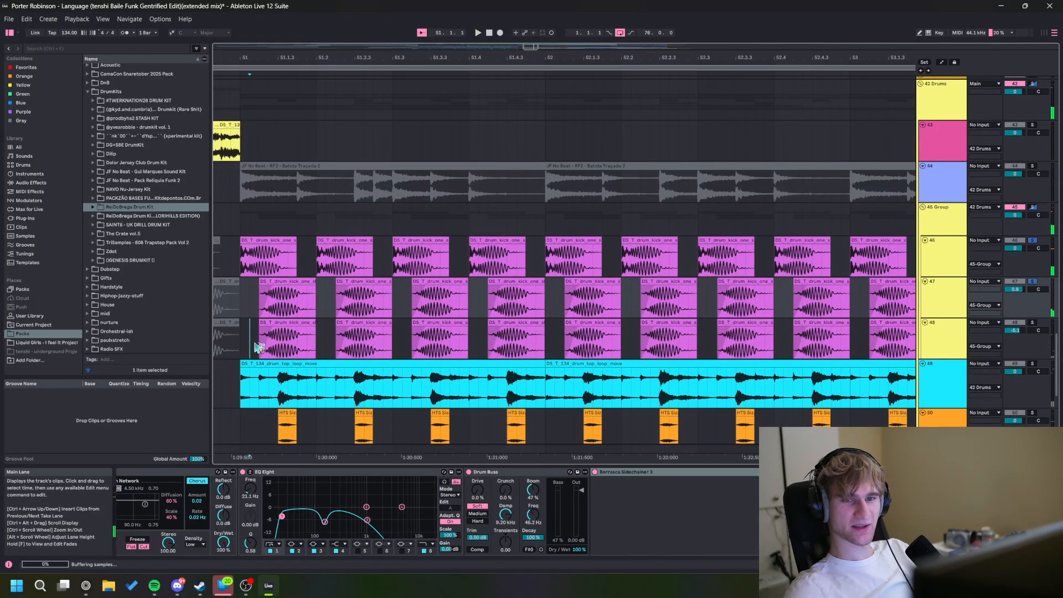
key("space")
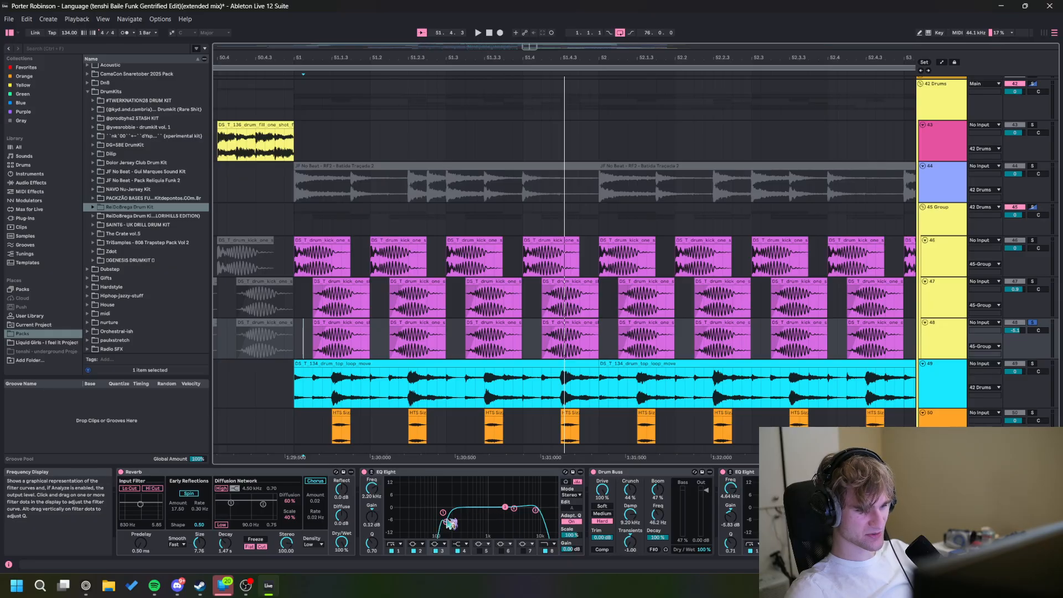
scroll(450, 523, "right", 3)
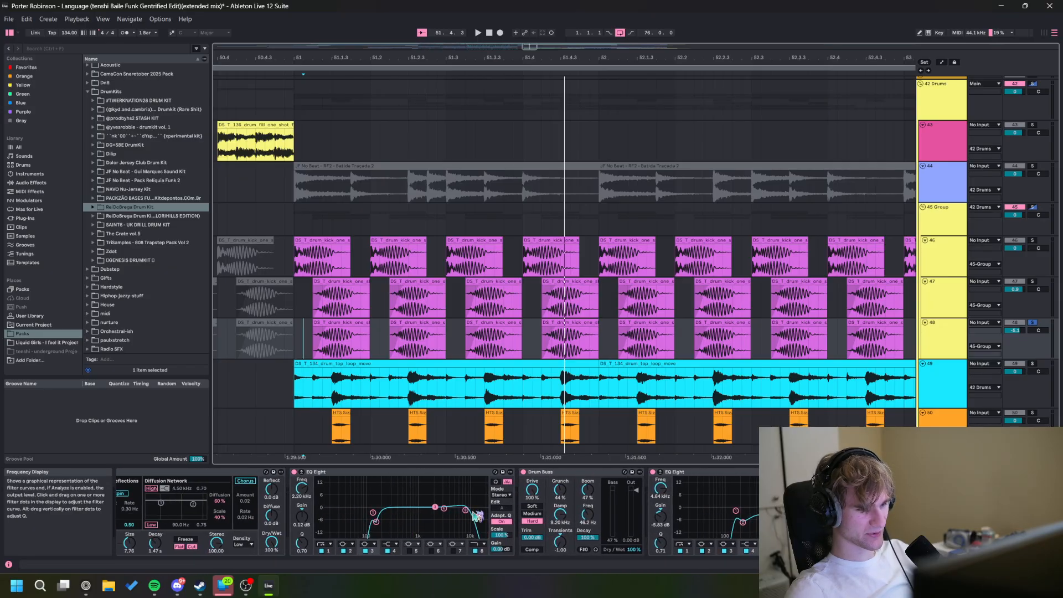
scroll(618, 479, "right", 15)
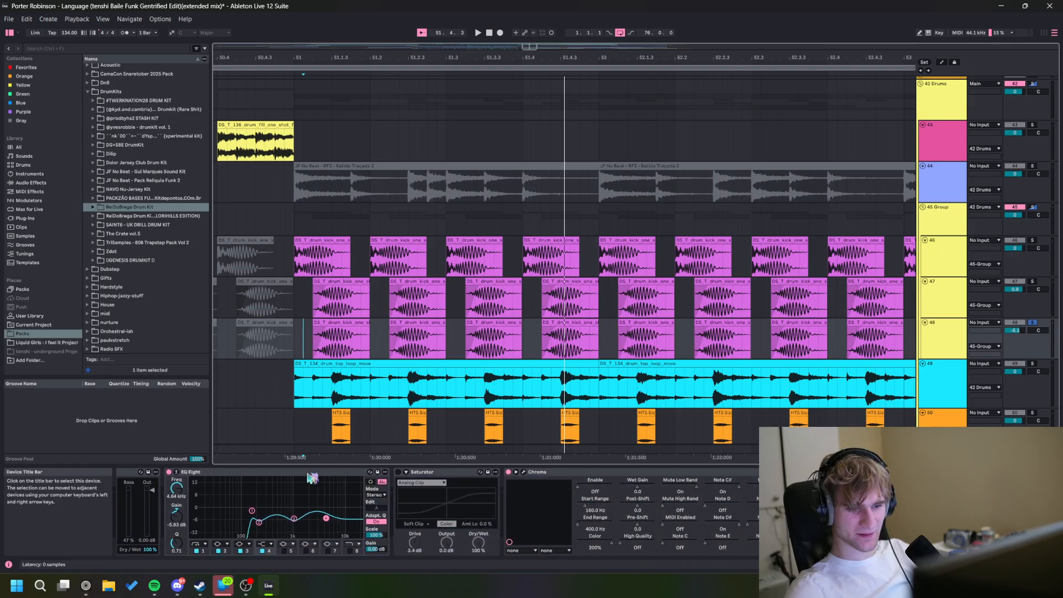
Step: Check the disabled Chroma plug-in on track 48 and delete it
left_click(525, 473)
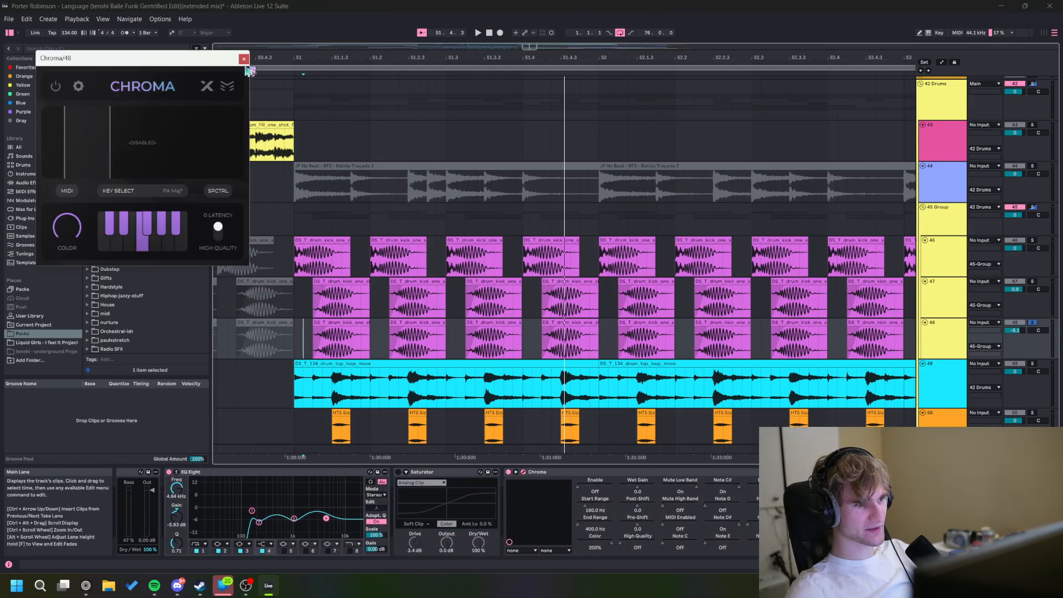
left_click(525, 473)
key("Delete")
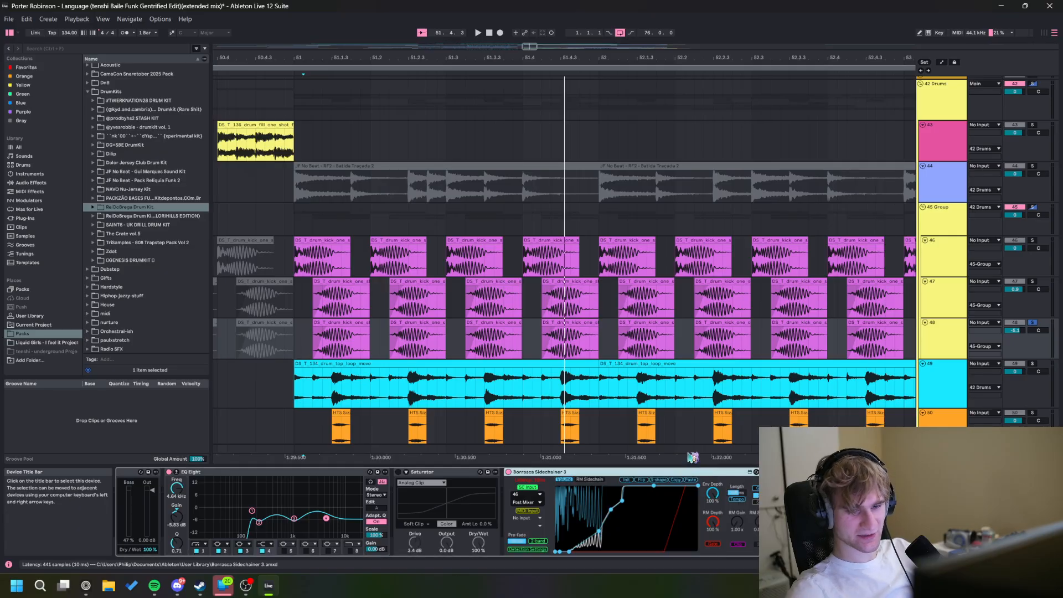
Step: Play the kick layer on track 48 while adding tracks 47 and 46 to the solo
key("space")
left_click(1034, 282, "ctrl")
key("space")
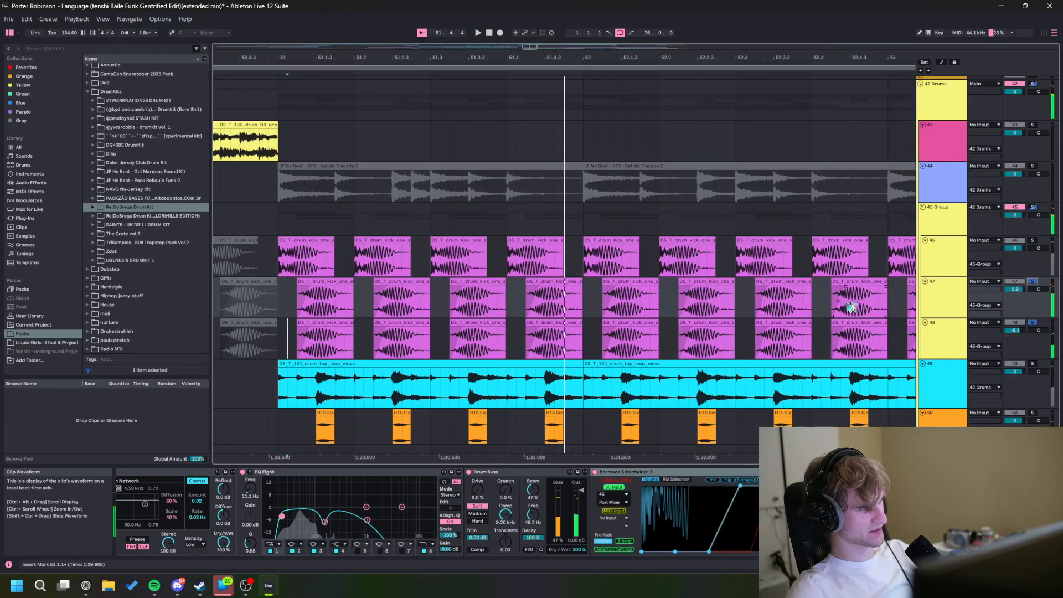
left_click(1032, 240, "ctrl")
key("space")
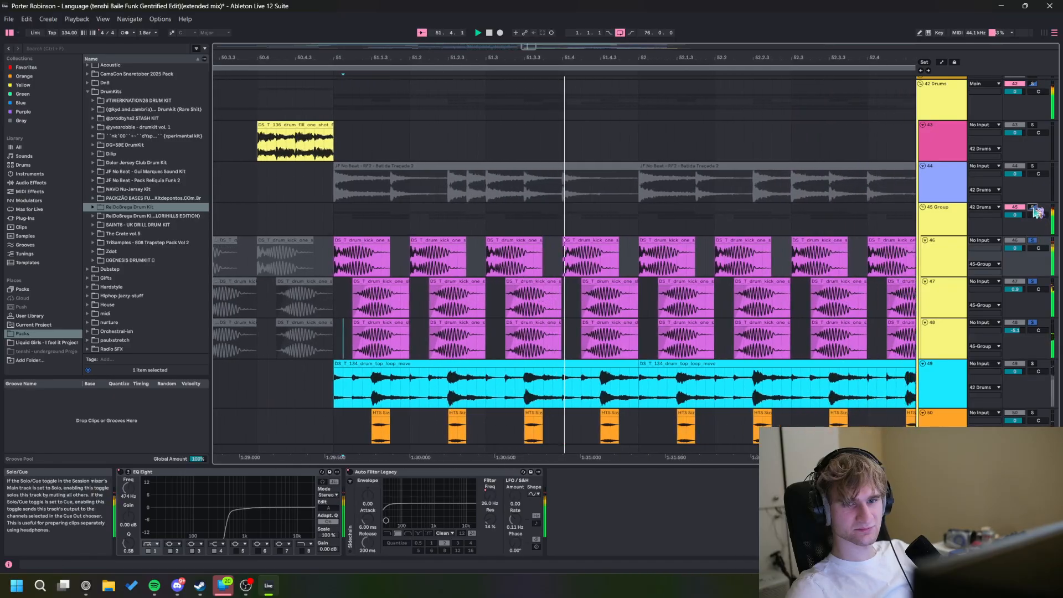
Step: Solo 45 Group as a whole and listen to the combined kick and rumble layers
left_click(1032, 207)
scroll(534, 340, "down", 3)
scroll(534, 340, "down", 2, "ctrl")
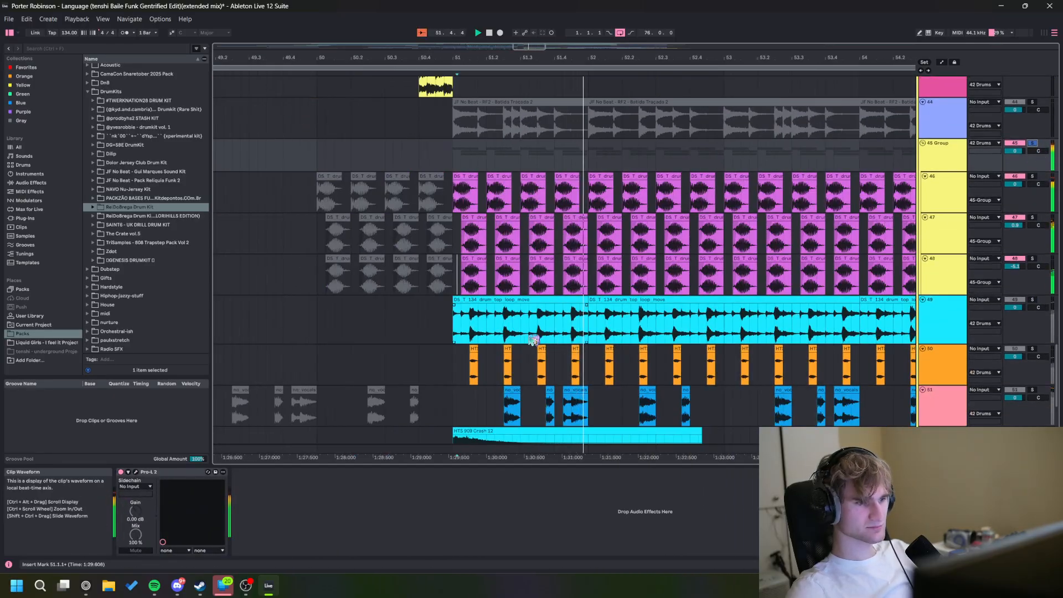
key("space")
Step: Solo the top loop on track 49 from bar 51 and try an EQ Eight low cut at about 198 Hz
left_click(459, 340)
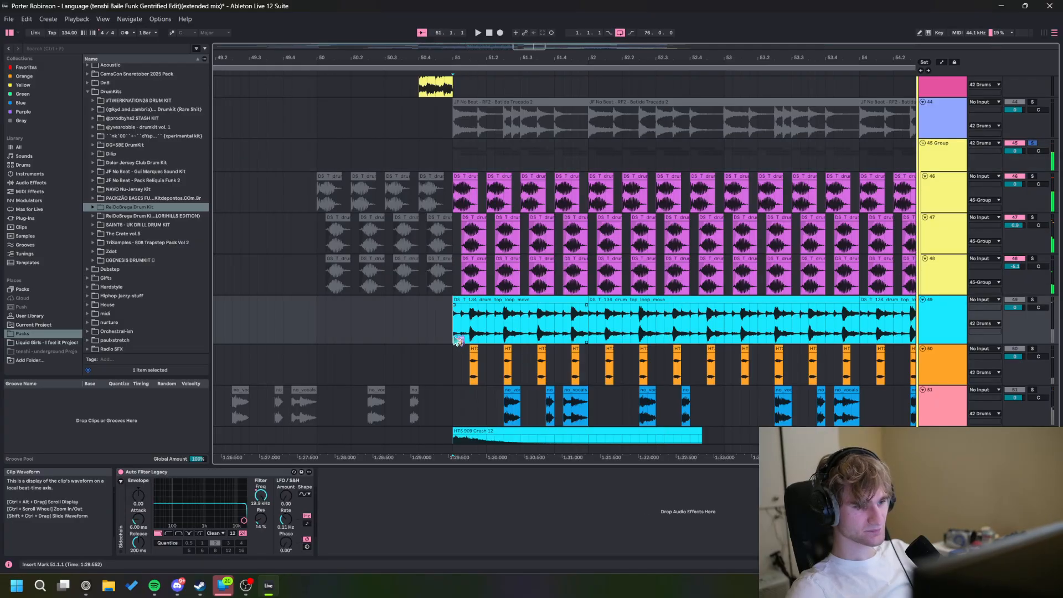
key("space")
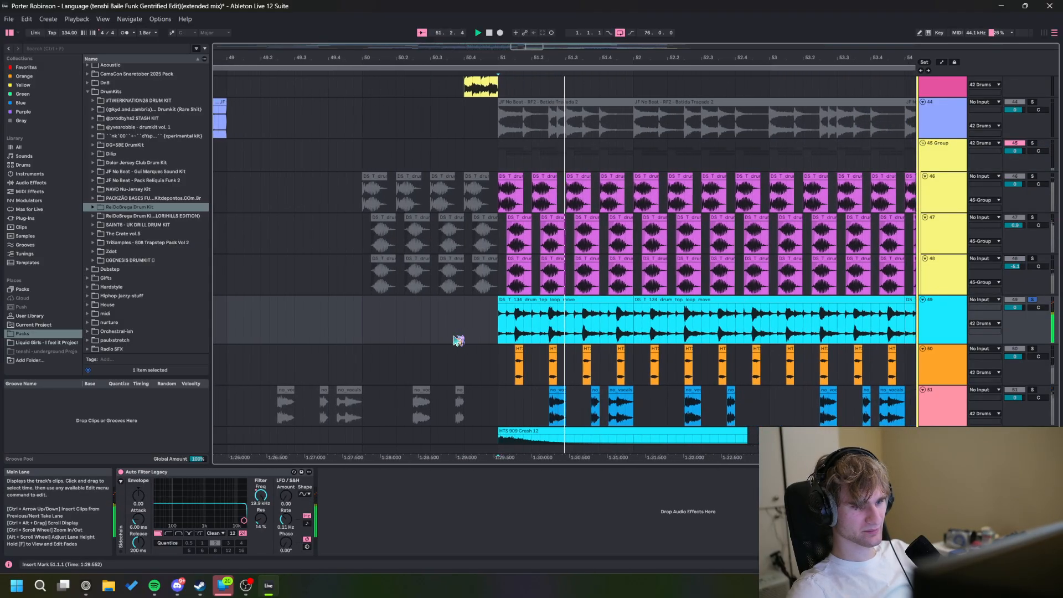
key("ctrl+f")
type("eq")
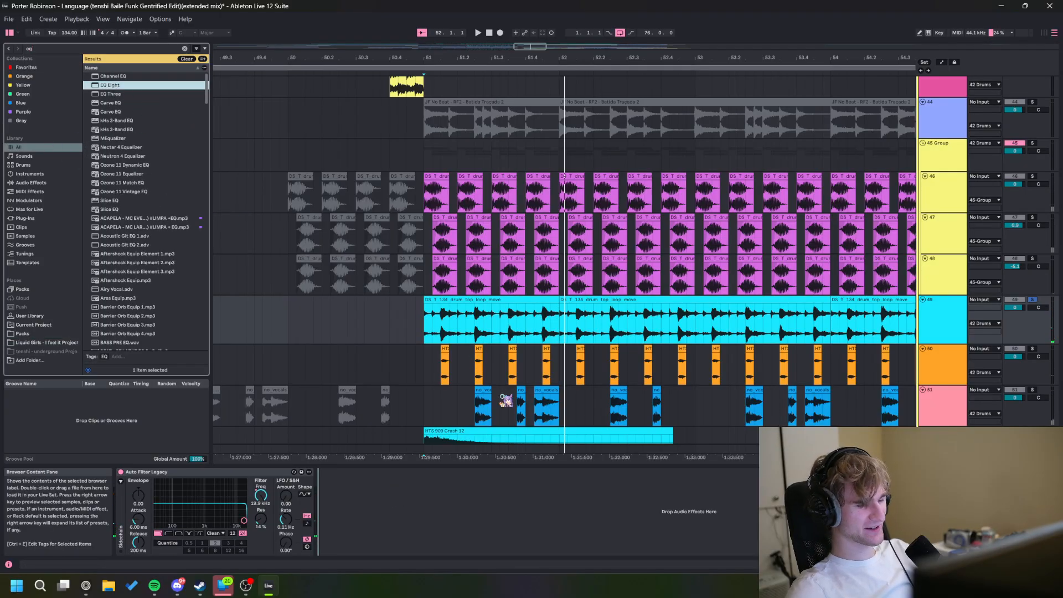
left_click_drag(505, 400, 411, 516)
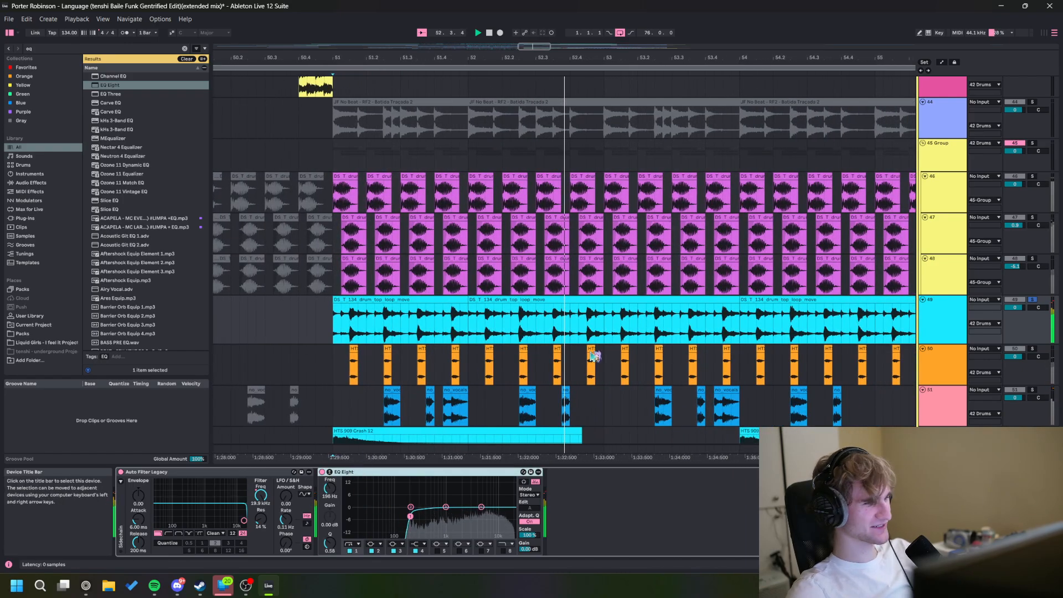
Step: Solo the orange one-shots on track 50 and play them, adding the top loop on track 49 to the solo
left_click(281, 371)
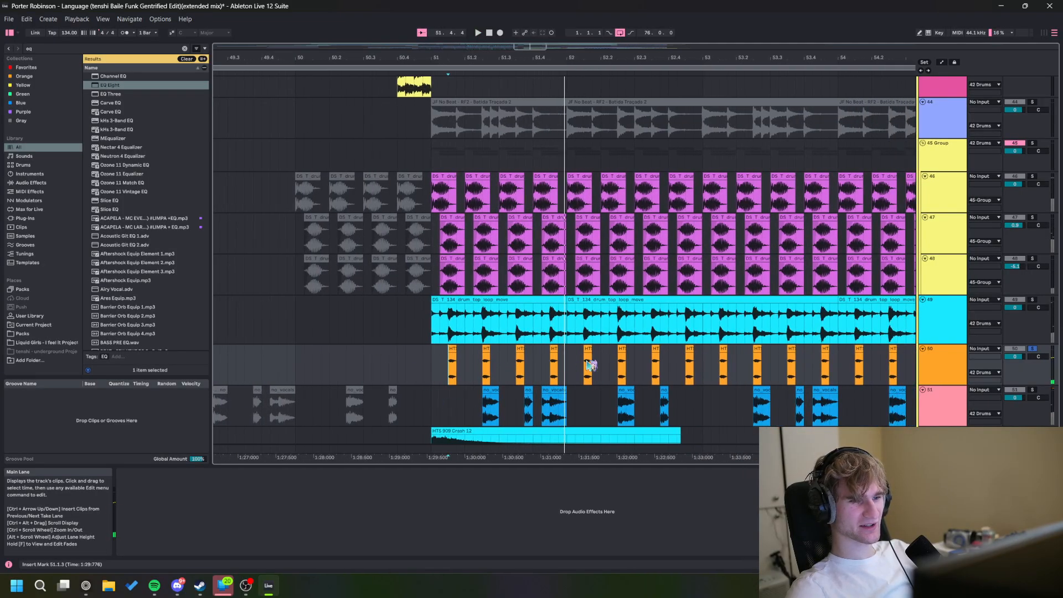
left_click(1026, 303)
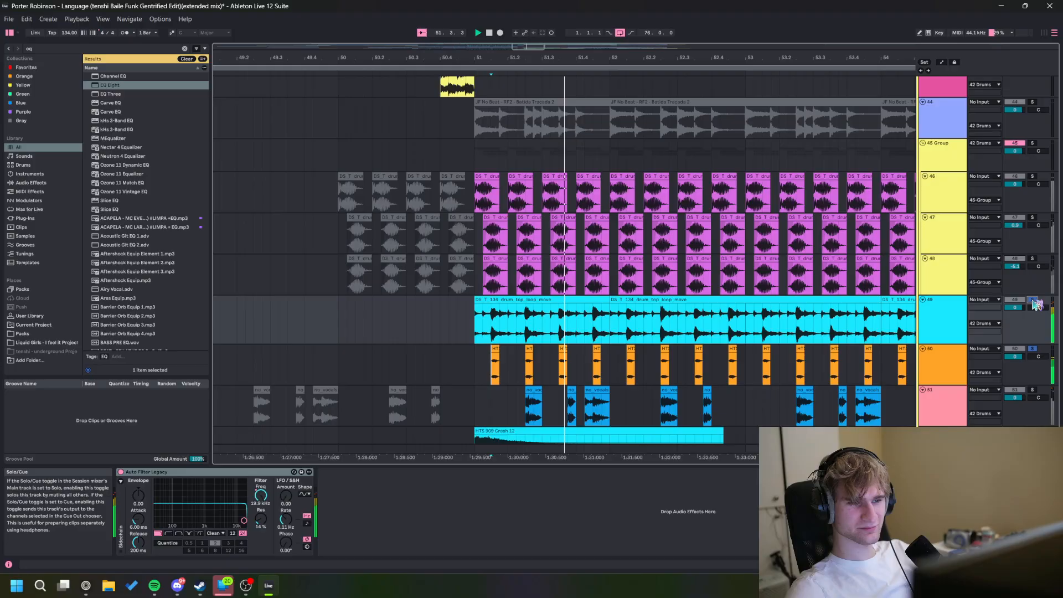
scroll(639, 342, "down", 1)
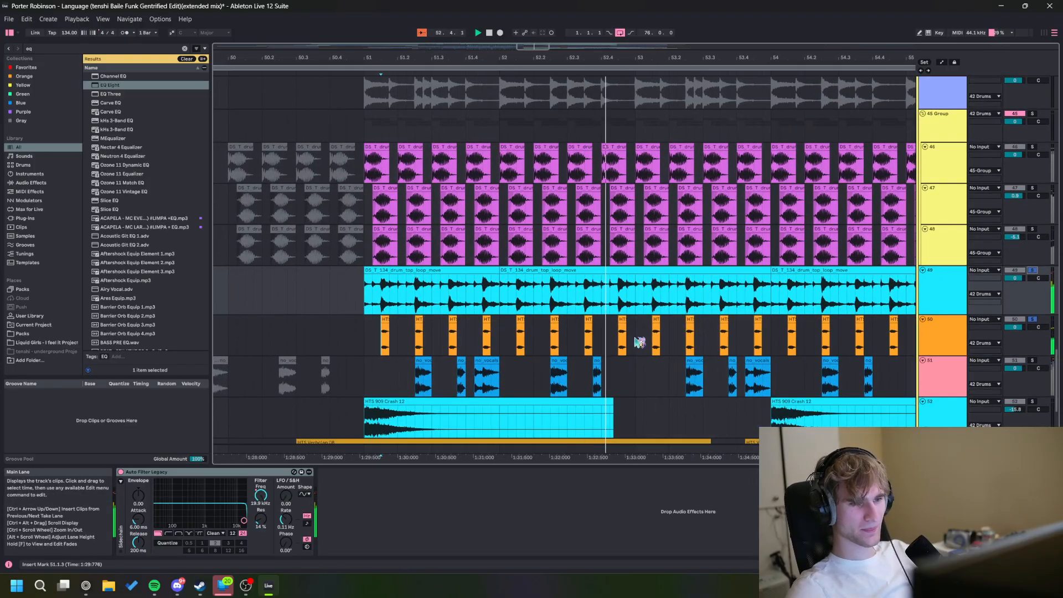
scroll(612, 307, "up", 3)
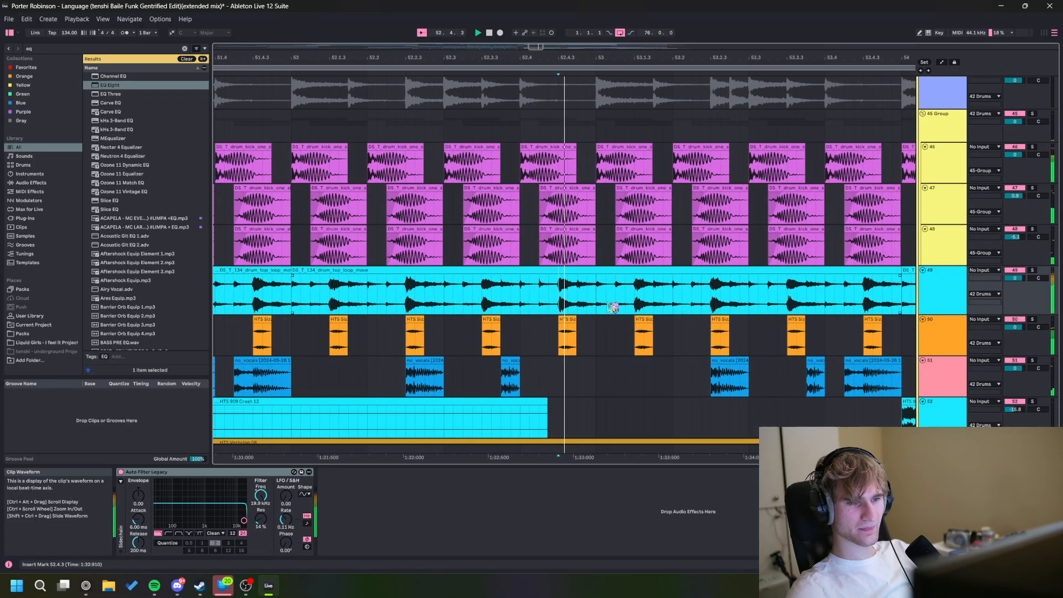
scroll(553, 336, "down", 3)
Step: Solo the chopped clips on track 51 and play them alone
left_click(328, 383)
key("s")
key("space")
key("space")
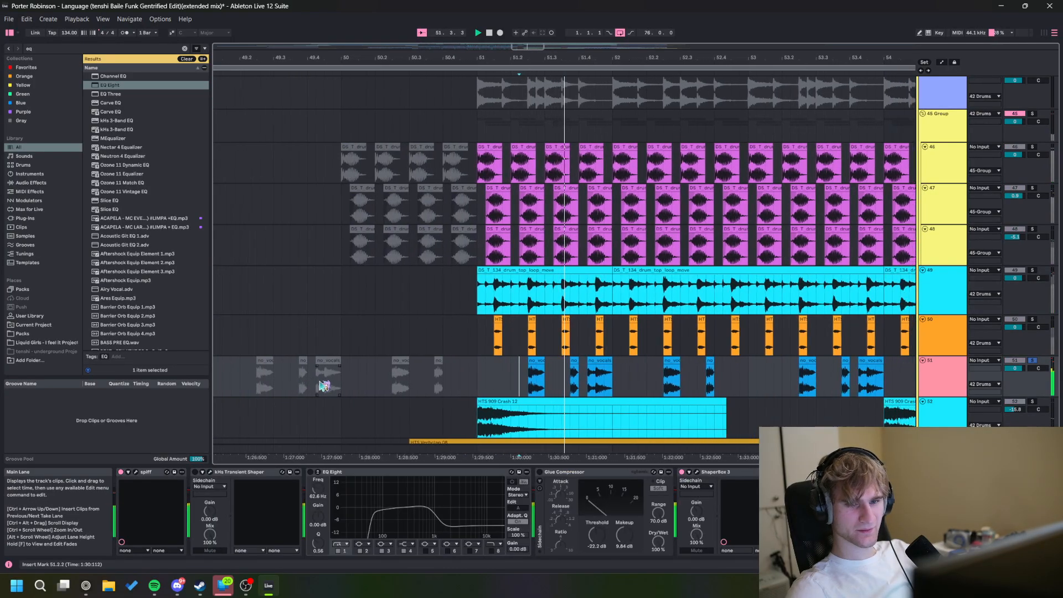
scroll(528, 400, "up", 1)
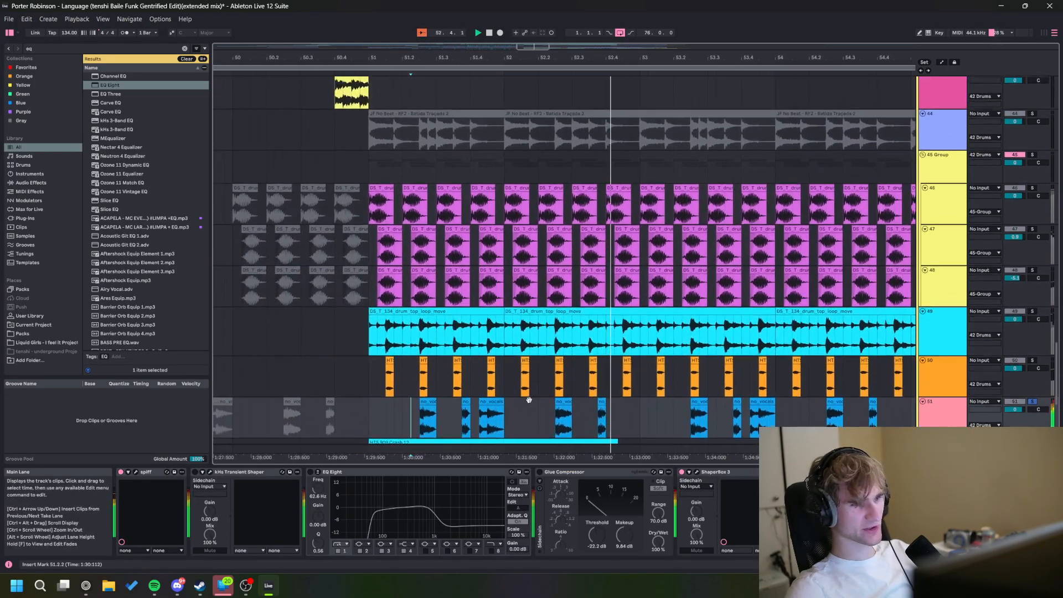
Step: Solo 45 Group together with tracks 49, 50 and 51 and play the combined drum layers
left_click(1033, 156)
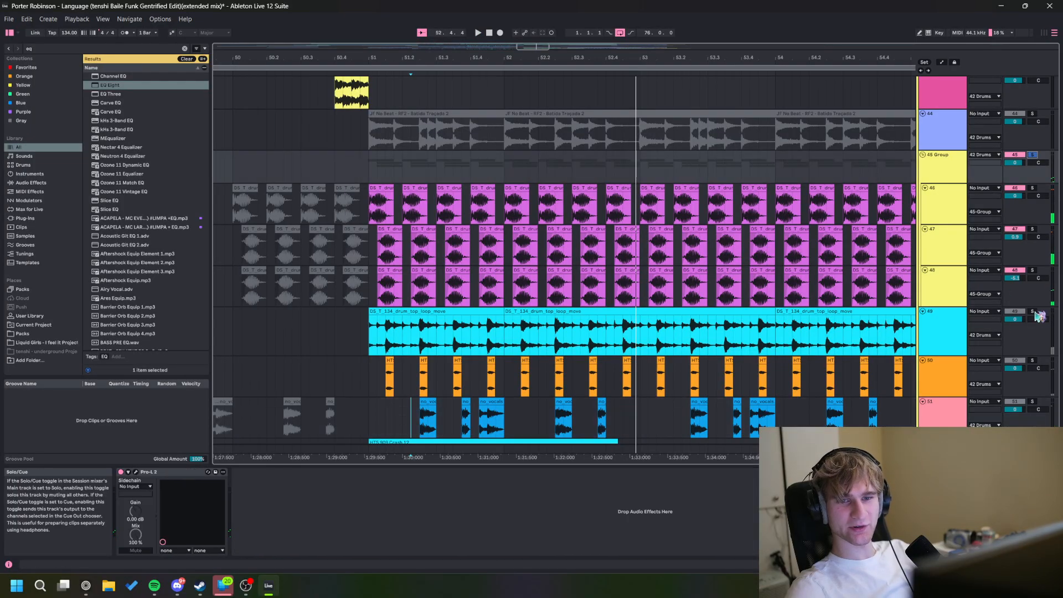
left_click(1034, 312, "ctrl")
left_click(1033, 361, "ctrl")
left_click(1034, 401, "ctrl")
key("space")
left_click_drag(747, 375, 680, 273)
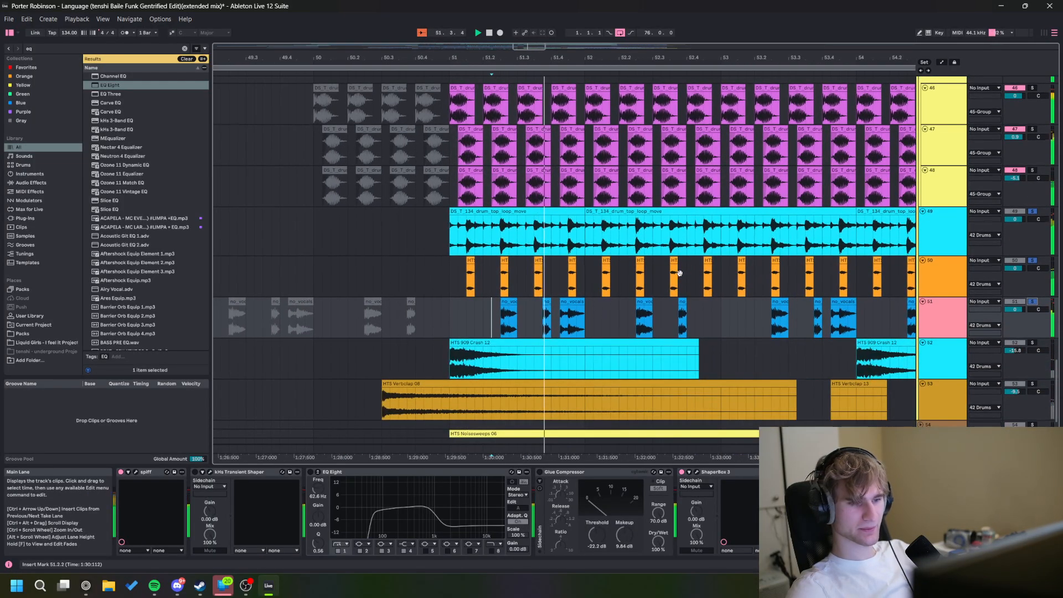
left_click_drag(670, 320, 565, 361)
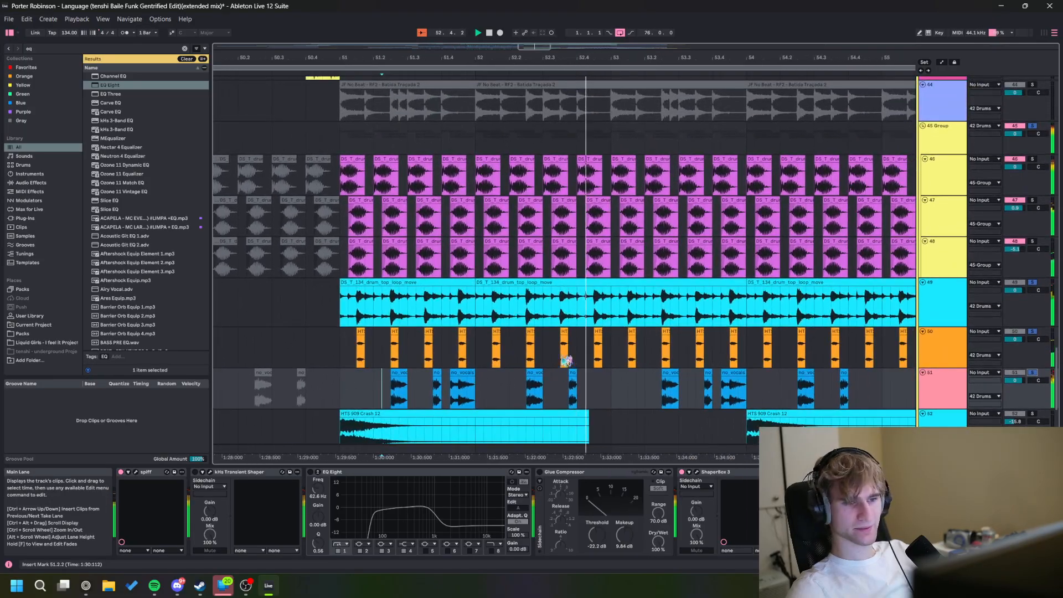
left_click_drag(737, 288, 541, 371)
scroll(593, 364, "down", 4)
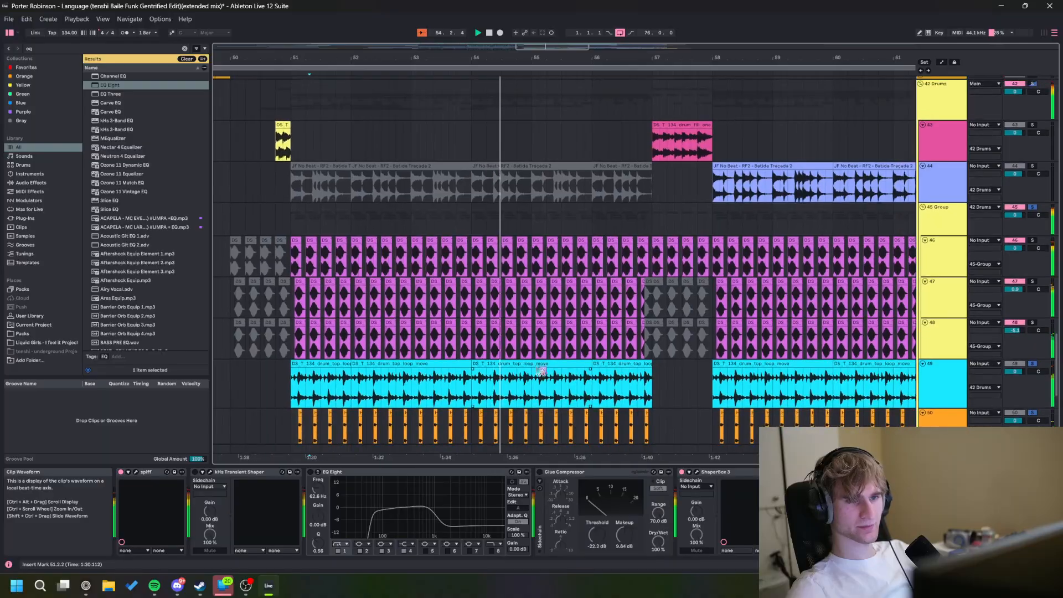
Step: Add the Baile loop on track 44 and the drum fill on track 43 to the solo during playback
left_click(1033, 166, "ctrl")
left_click(1033, 125, "ctrl")
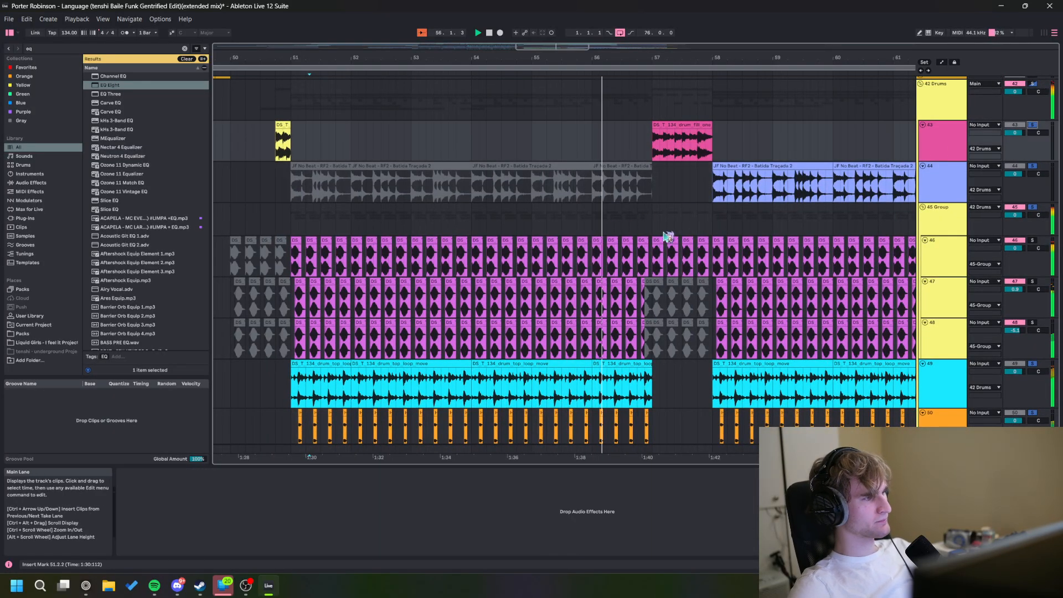
left_click_drag(668, 236, 622, 209)
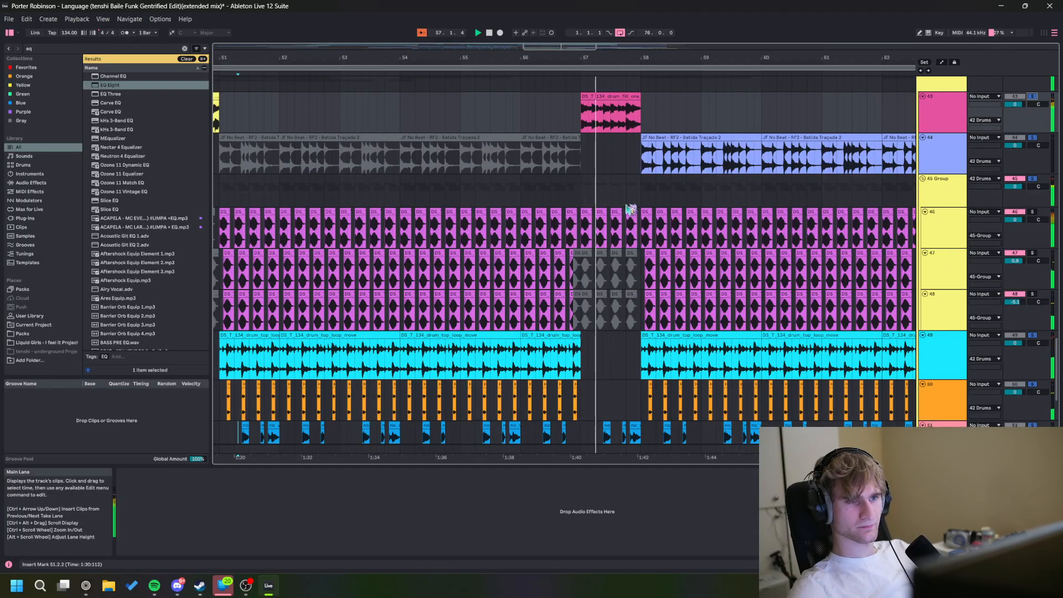
scroll(630, 209, "down", 8)
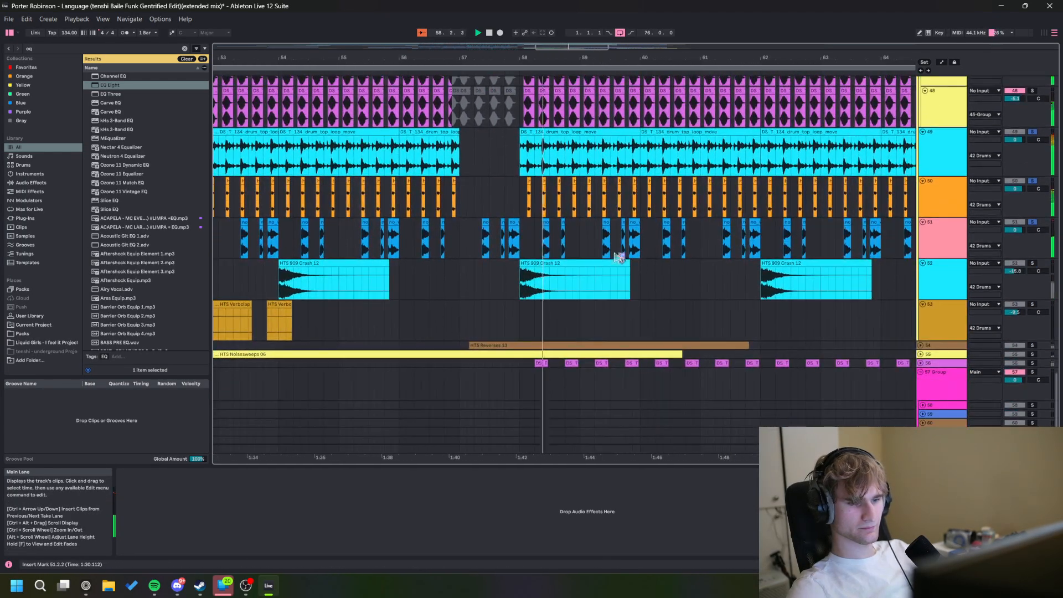
Step: Add the claps on track 56 to the solo, play from their first clip in bar 58, and clear the solos
scroll(618, 258, "down", 2)
left_click(1033, 324)
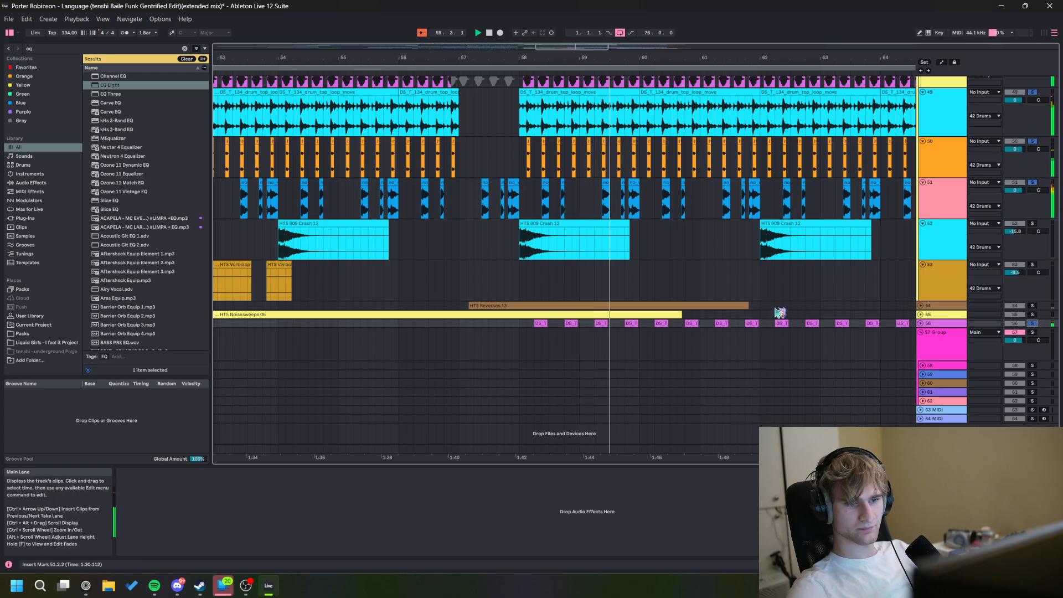
key("space")
left_click(542, 324)
key("space")
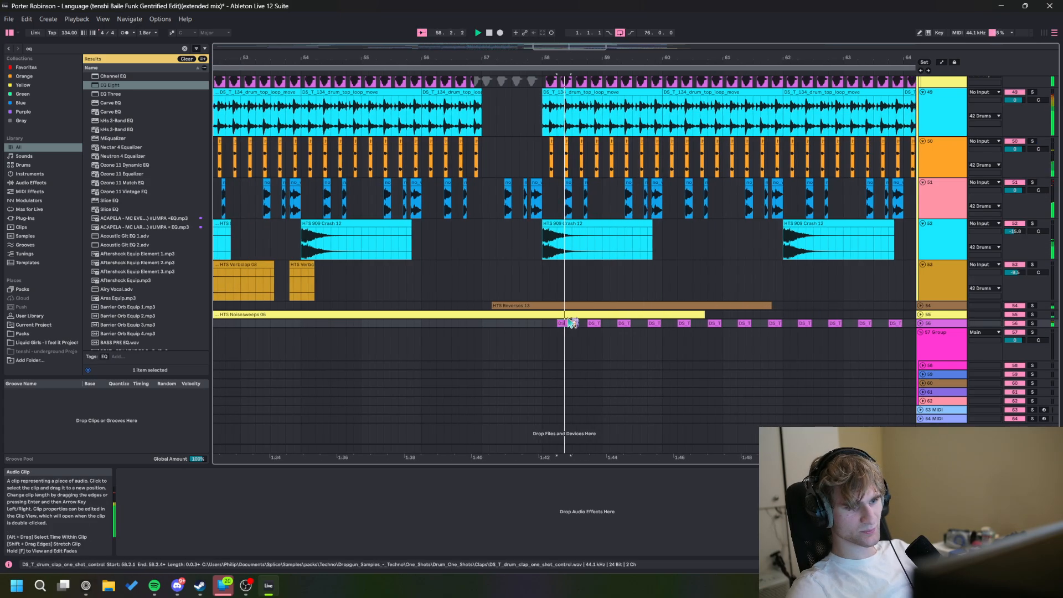
key("s")
key("space")
Step: Return to the Main Lead clip on the 13 Serum_x64 track and set the playback start at bar 51
left_click_drag(592, 288, 556, 388)
left_click_drag(512, 208, 518, 354)
left_click_drag(494, 248, 516, 377)
left_click_drag(477, 273, 536, 384)
left_click_drag(535, 276, 532, 383)
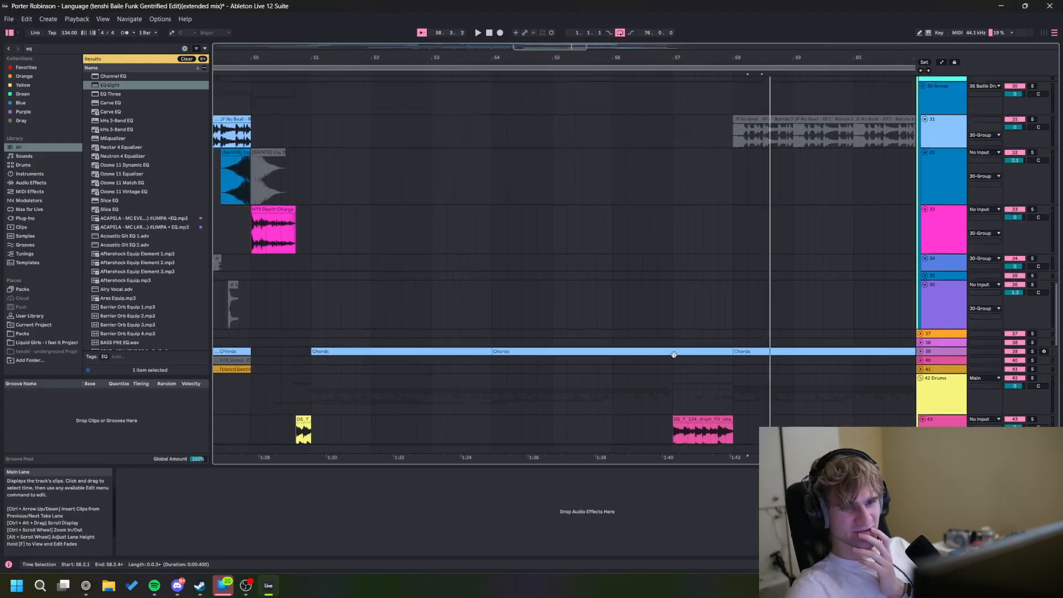
mouse_move(487, 266)
left_mouse_down()
mouse_move(484, 385)
mouse_move(503, 386)
mouse_move(504, 349)
left_mouse_up()
left_click_drag(570, 234, 572, 306)
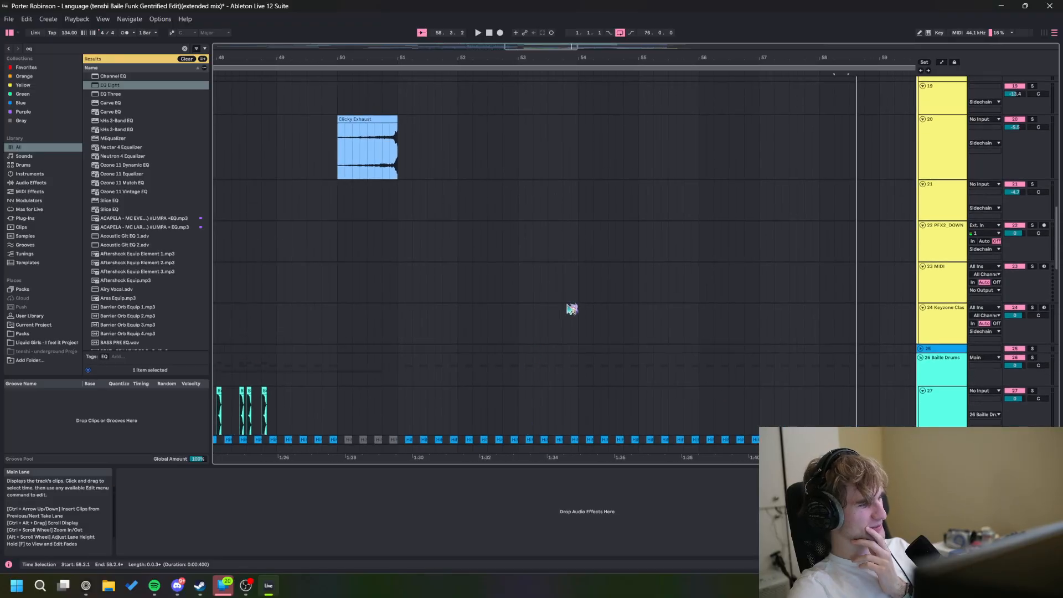
left_click_drag(507, 177, 513, 332)
left_click_drag(525, 294, 547, 454)
left_click_drag(622, 310, 578, 421)
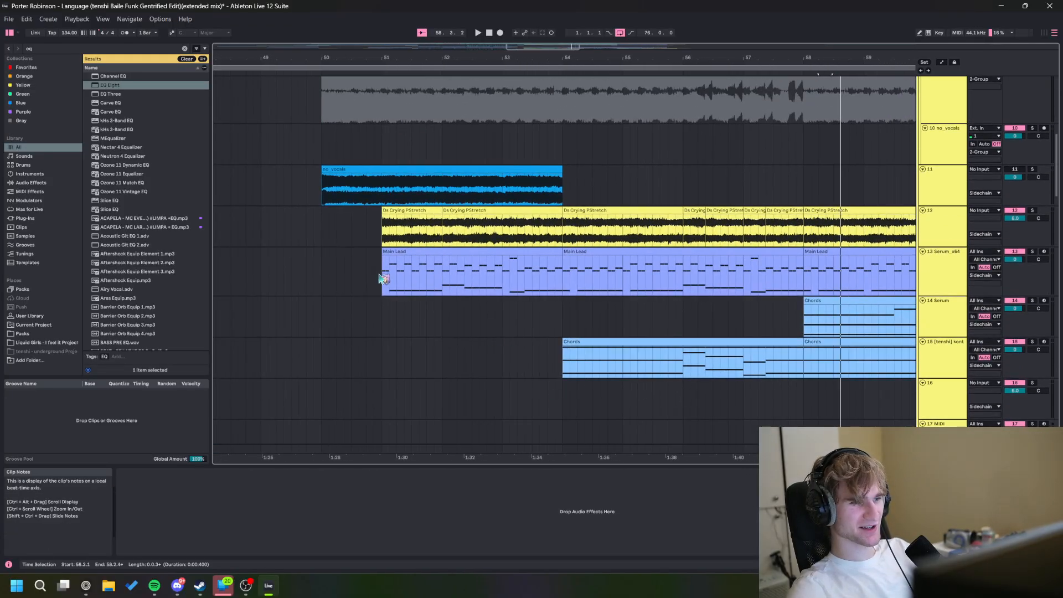
left_click(384, 280)
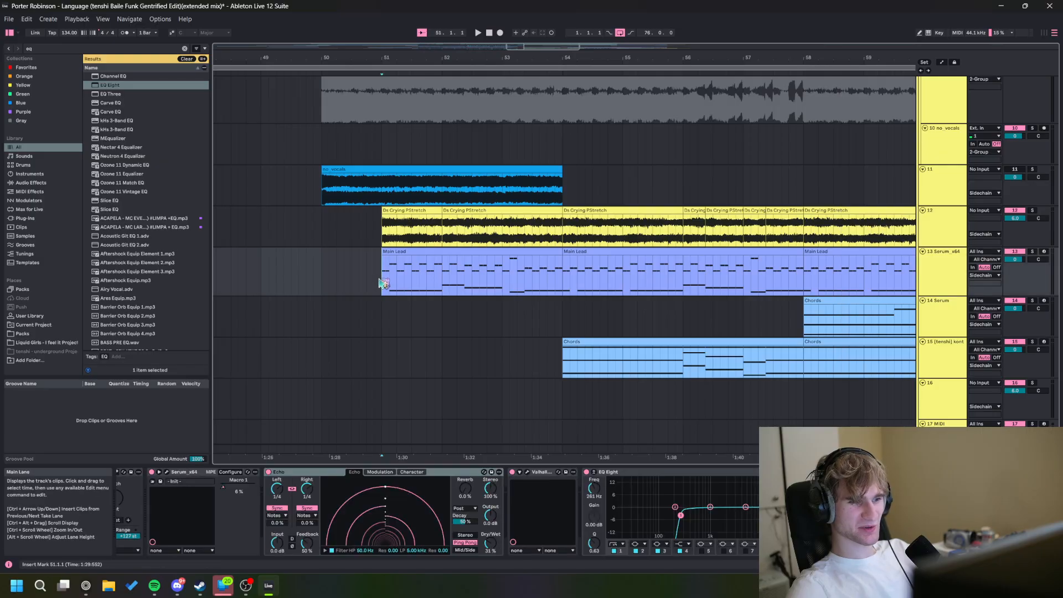
Step: Open Serum on the 13 Serum_x64 track and inspect LFO 1 and LFO 2 while the soloed Main Lead plays
left_click(167, 473)
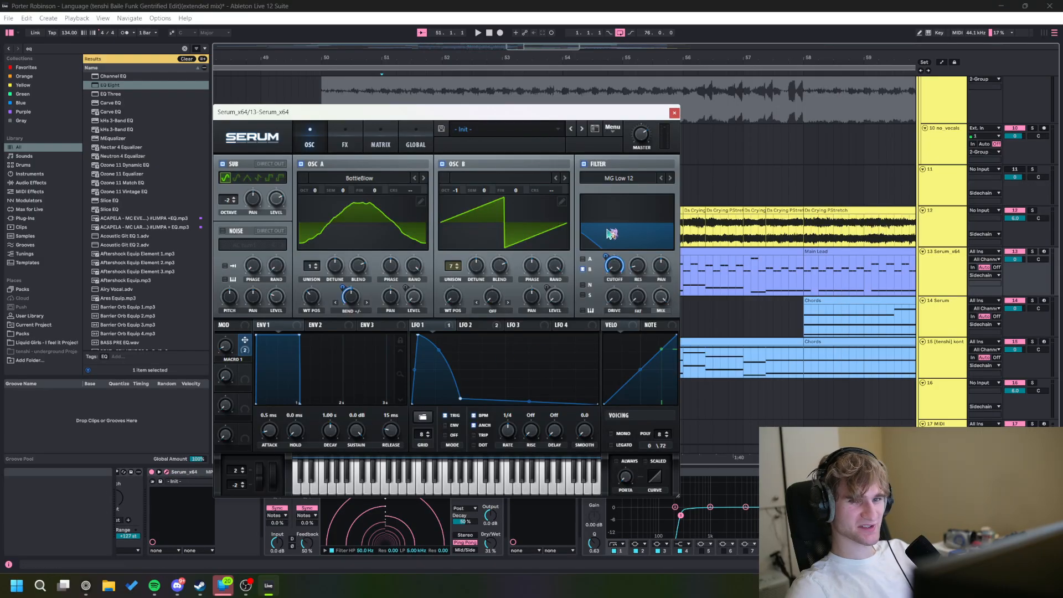
key("space")
left_click(493, 327)
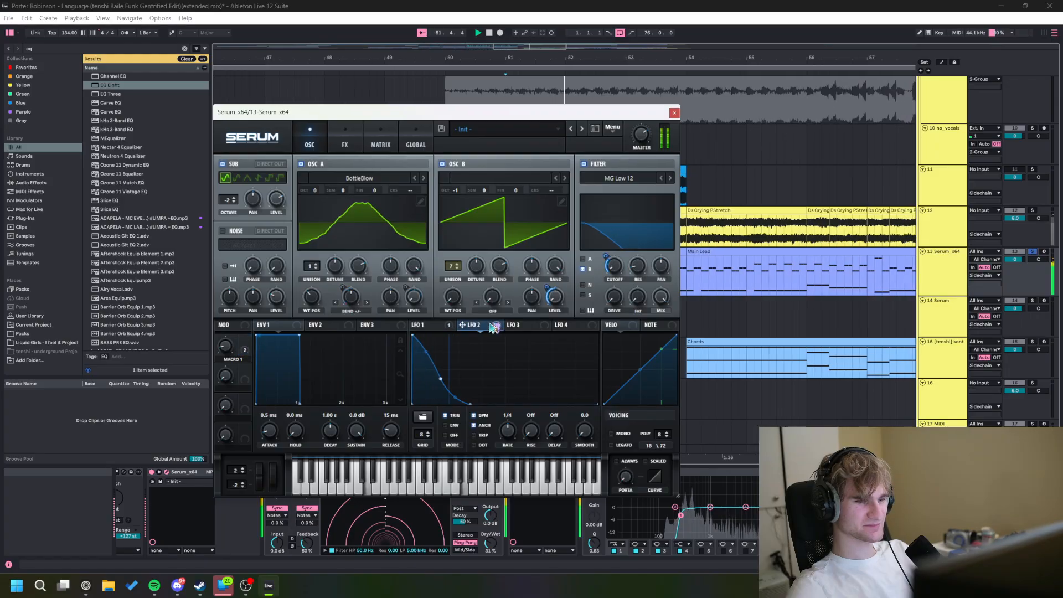
left_click(448, 328)
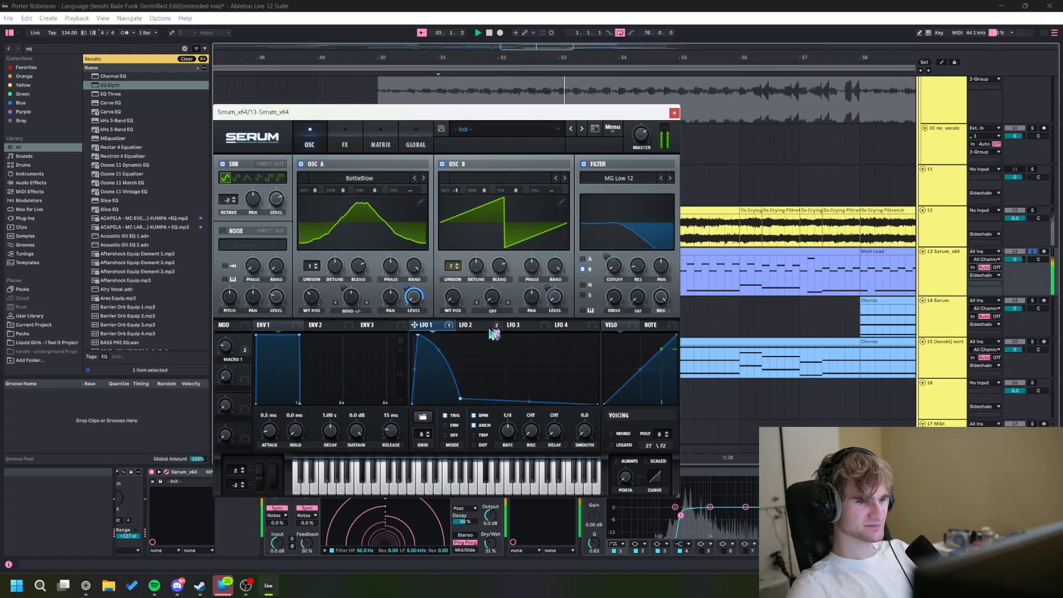
left_click(488, 330)
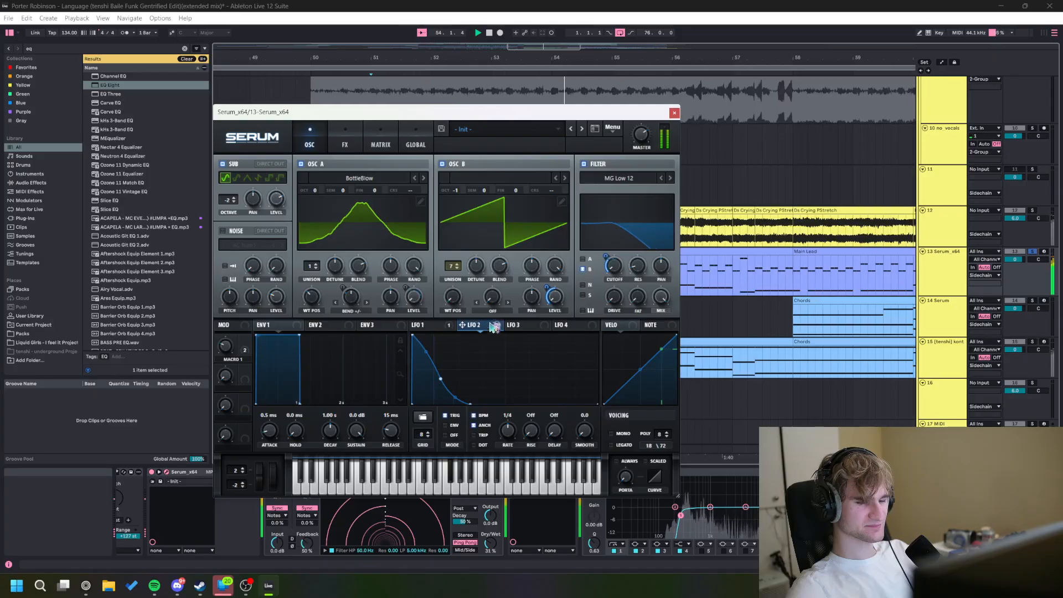
left_click(675, 113)
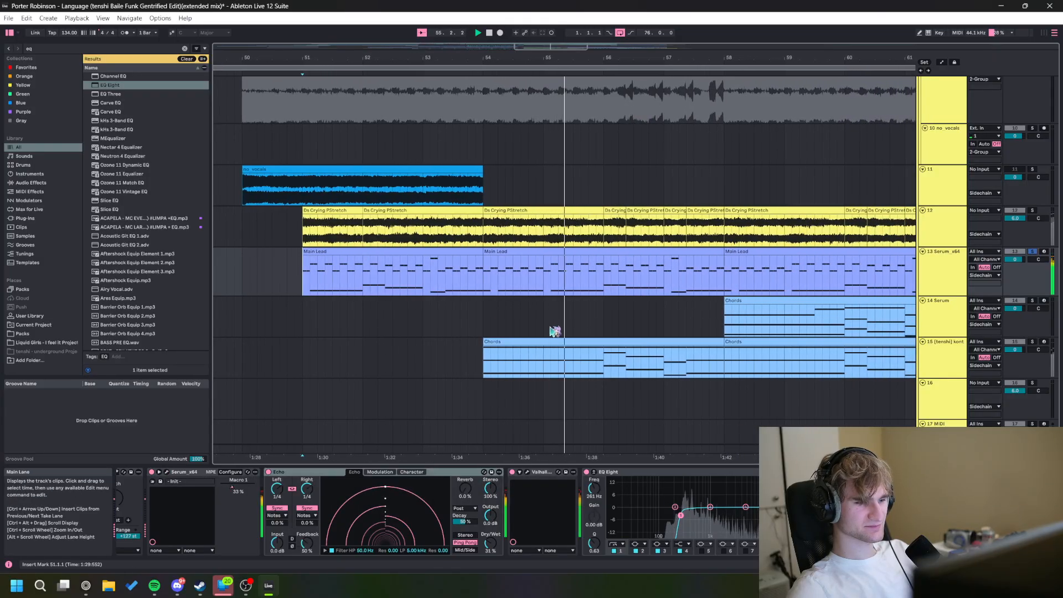
Step: Solo and play the chords on track 15 from bar 54, and inspect the track's ValhallaRoom and Kontakt Golden Age Grand plug-ins
left_click(465, 368)
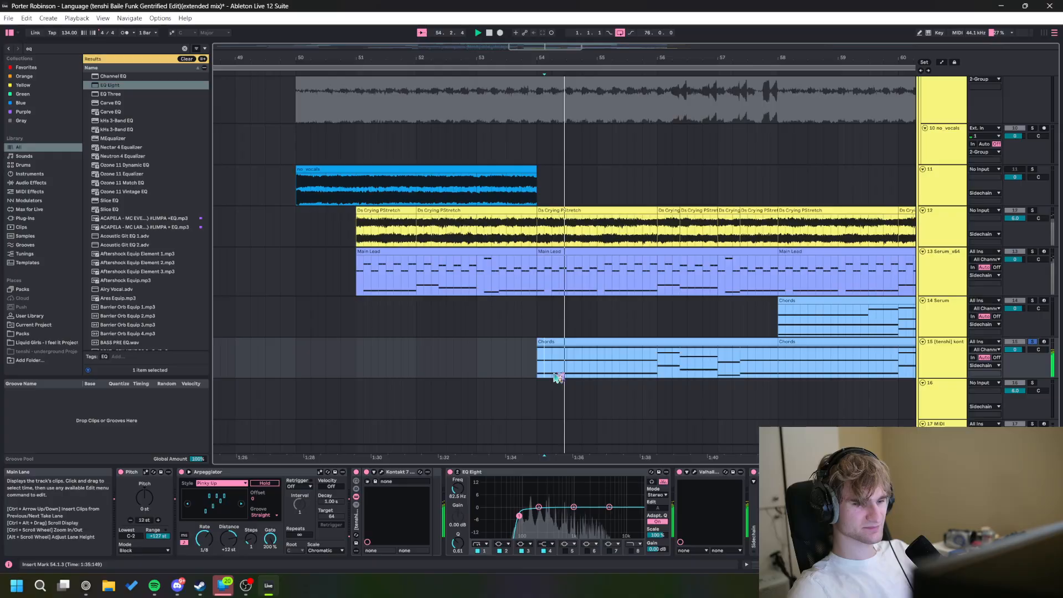
left_click(695, 472)
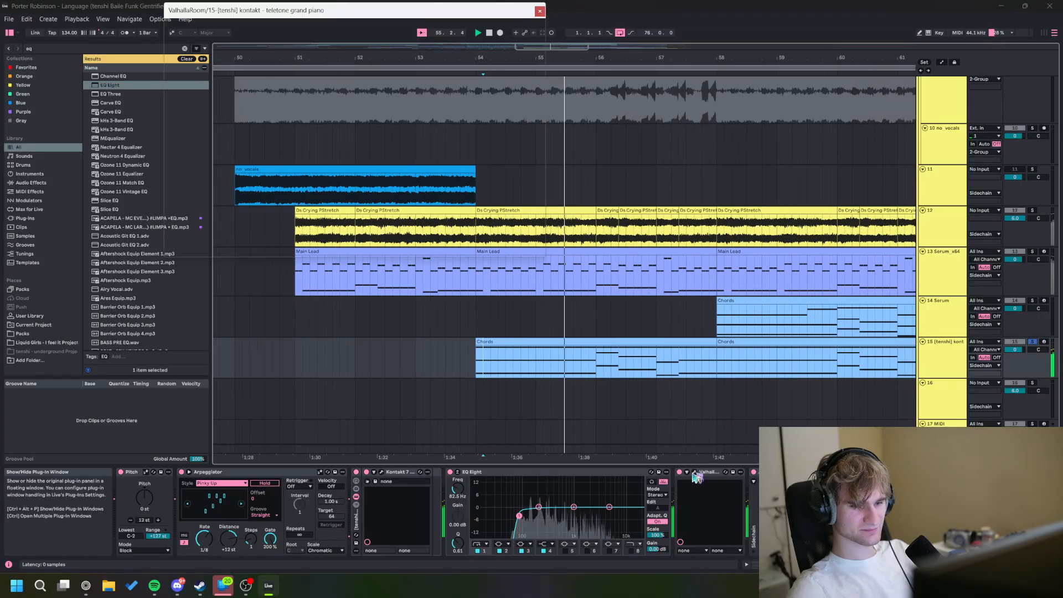
left_click(540, 11)
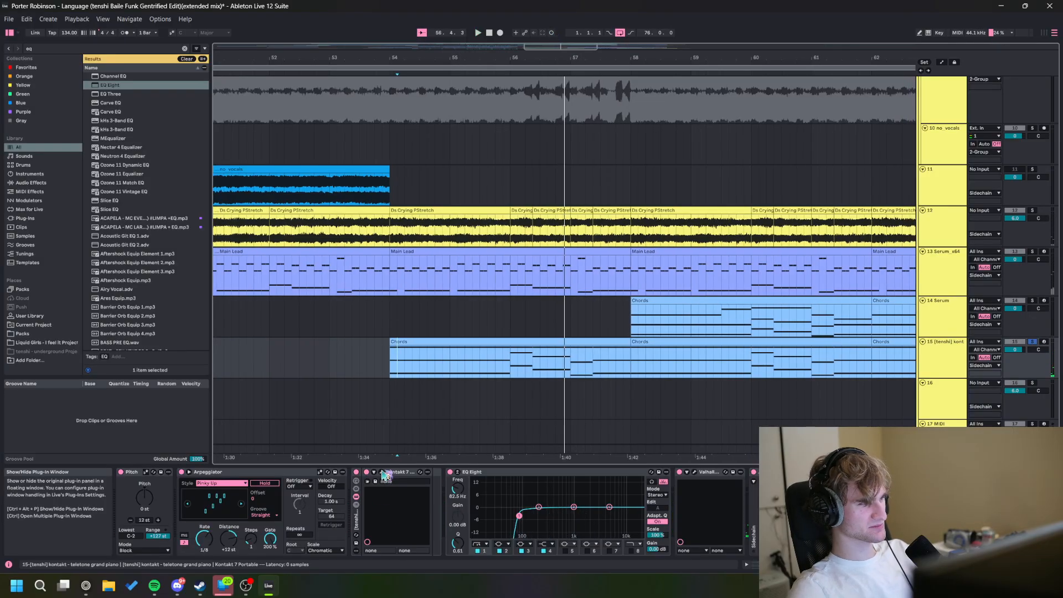
key("ctrl+alt+p")
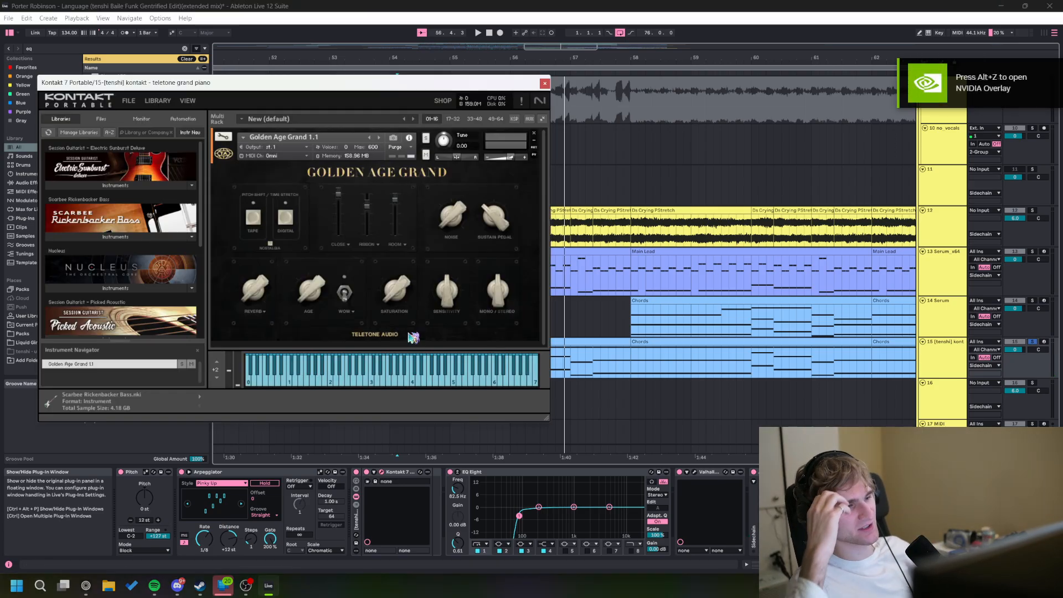
left_click(545, 83)
key("space")
left_click_drag(529, 155, 570, 256)
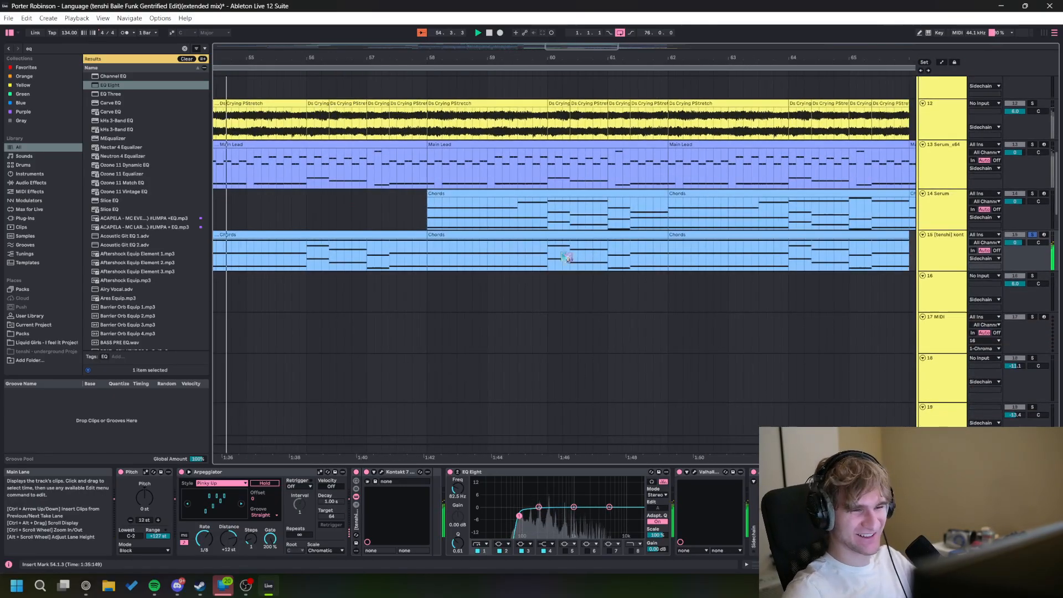
Step: Solo the Clicky Exhaust clip on track 20 and play it in bar 65
scroll(581, 256, "down", 5)
left_click_drag(669, 447, 617, 307)
scroll(617, 306, "up", 5)
left_click(536, 314)
key("s")
key("space")
key("space")
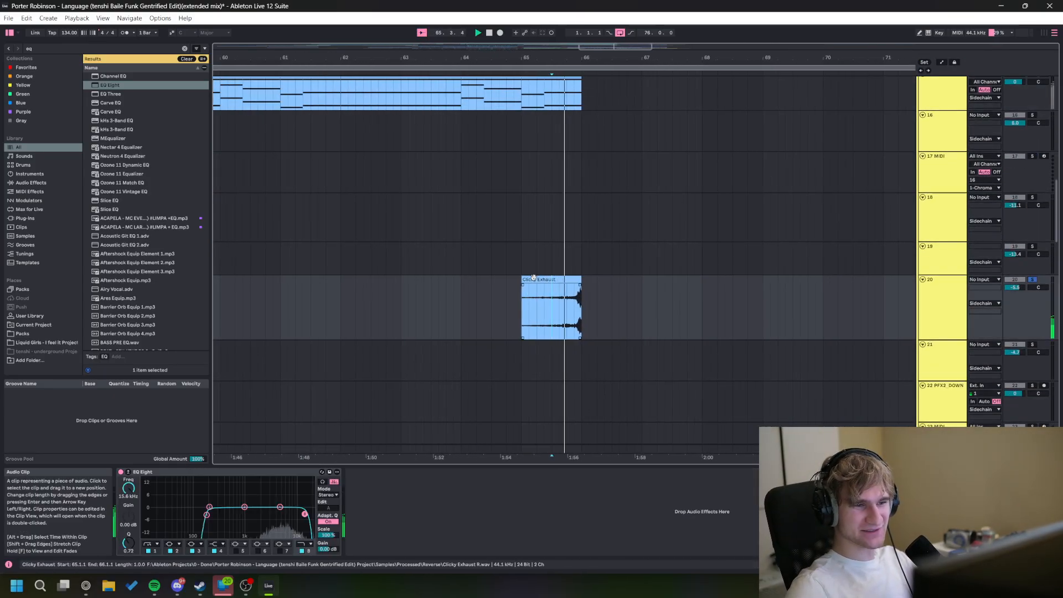
Step: Stop playback, return to the Sidechain group, and fold it and all other tracks for an arrangement overview
scroll(475, 244, "down", 4)
key("space")
left_click_drag(516, 204, 662, 454)
left_click_drag(541, 266, 605, 413)
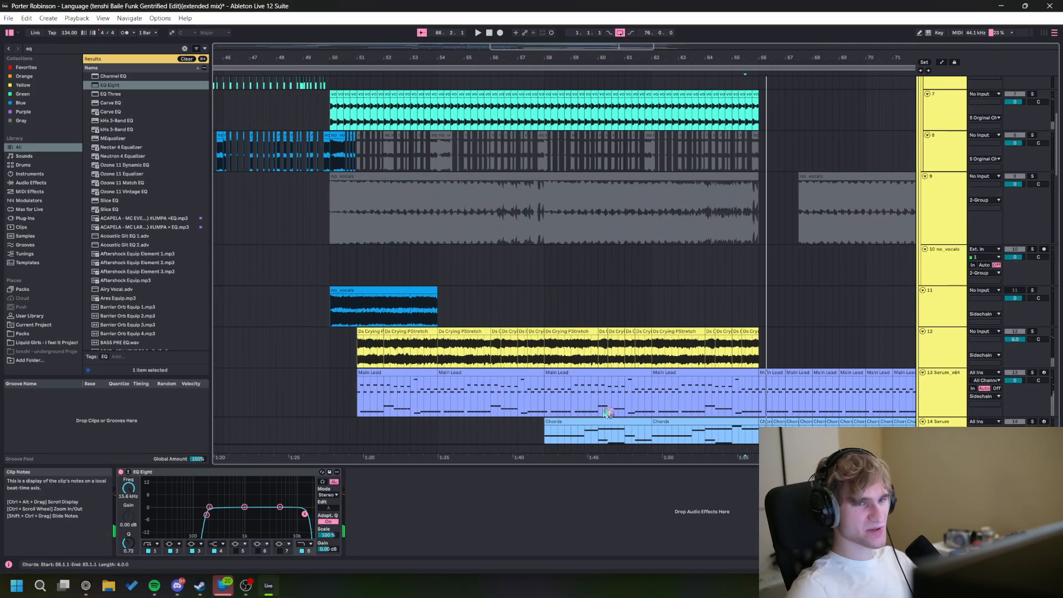
left_click_drag(705, 176, 681, 373)
left_click_drag(622, 114, 622, 199)
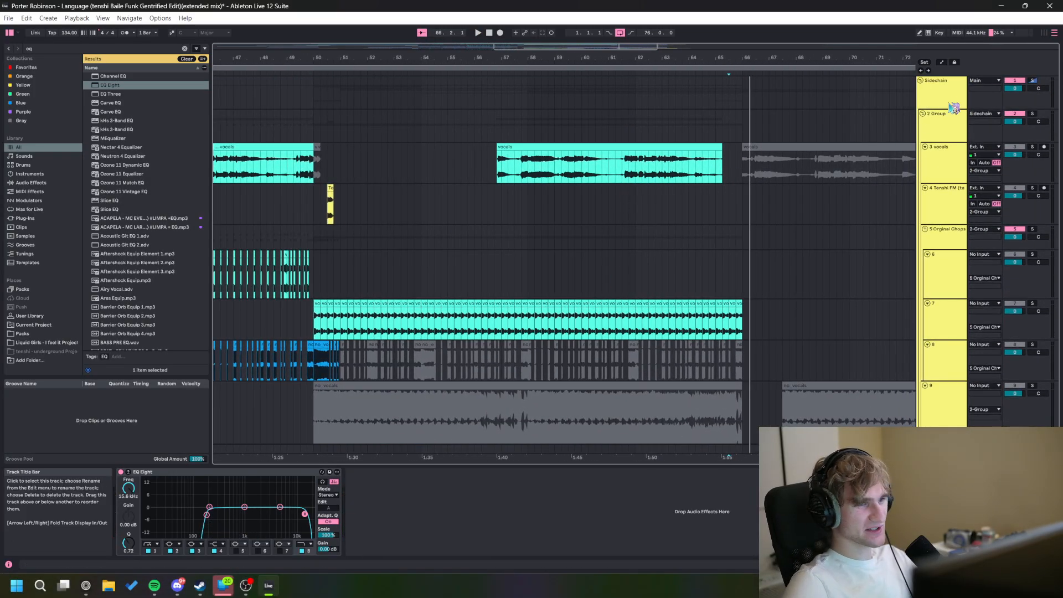
left_click(929, 87)
key("ctrl+a")
left_click(921, 81)
scroll(596, 181, "down", 4)
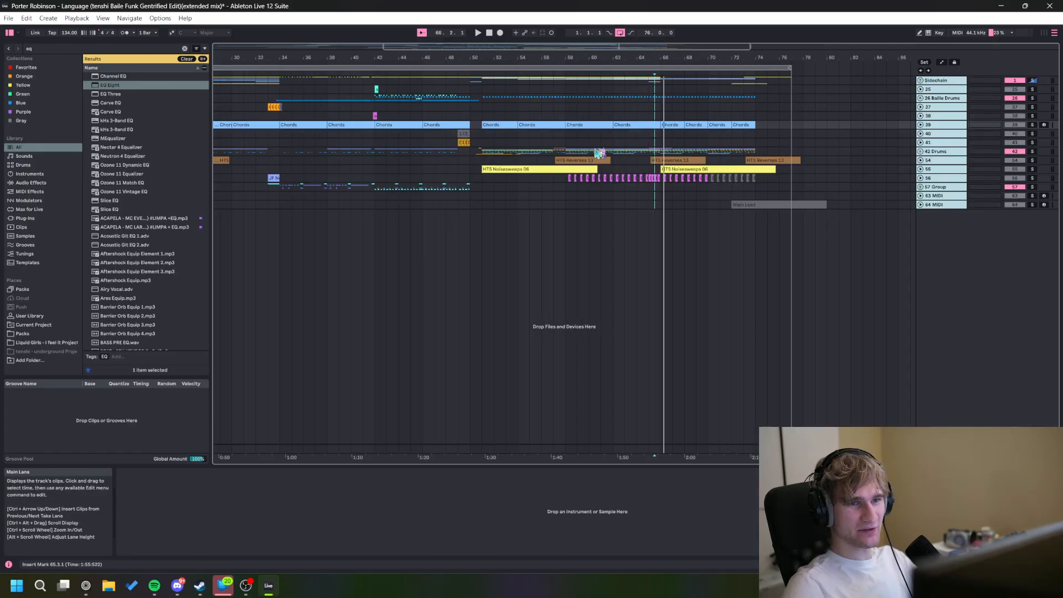
Step: Solo and play the HTS Reverses 12 clip at bar 35 on track 54, and play the unsoloed mix from bar 15
left_click_drag(518, 162, 735, 163)
left_click(401, 161)
key("s")
key("space")
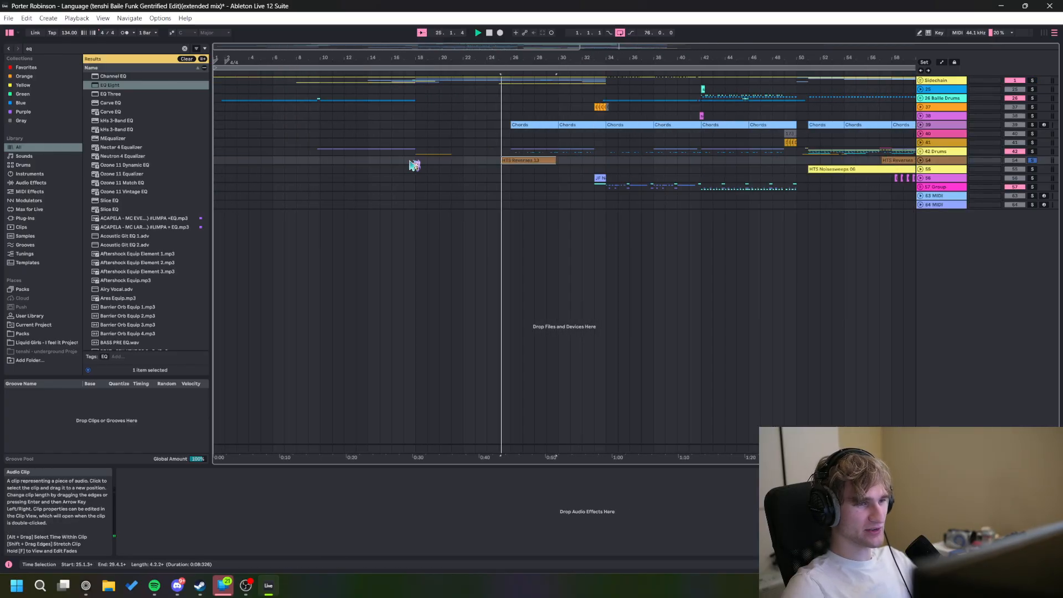
left_click(428, 154)
key("s")
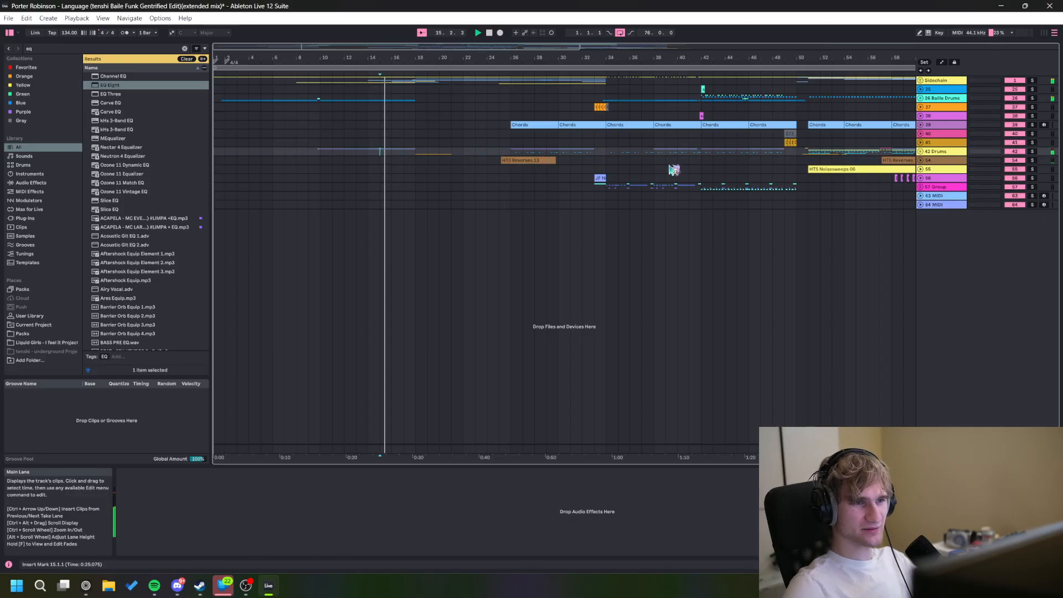
Step: Solo and play the HTS Noisesweeps 06 clip on track 55 and the HTS Reverses 12 clip at bar 57 on track 54
left_click(827, 170)
key("s")
key("space")
key("space")
left_click(646, 160)
key("s")
key("space")
key("space")
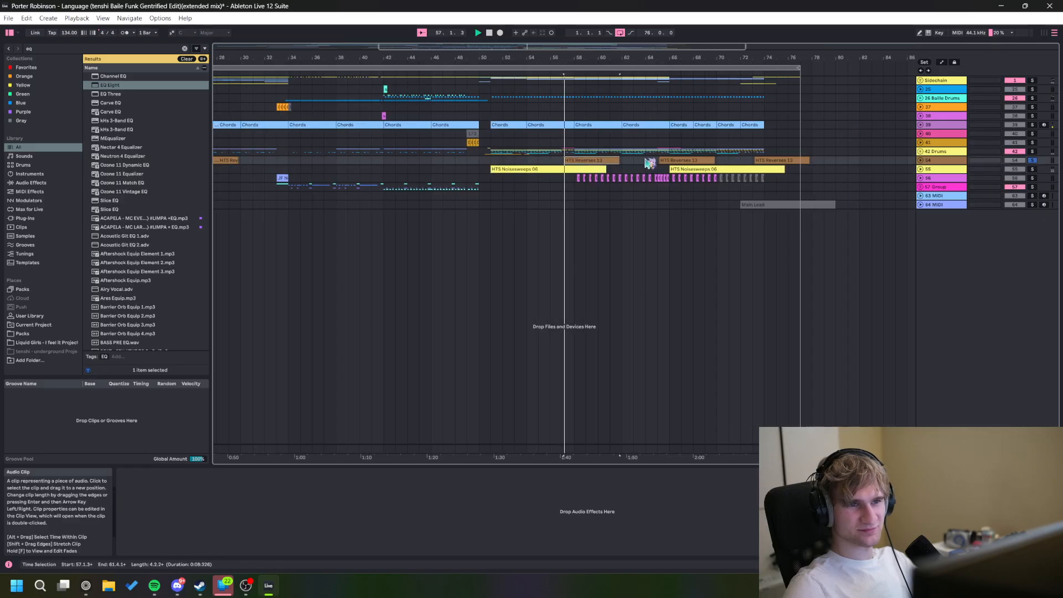
Step: Clear the solo on track 54 and play the full mix from bar 50
left_click(478, 161)
key("s")
key("space")
key("space")
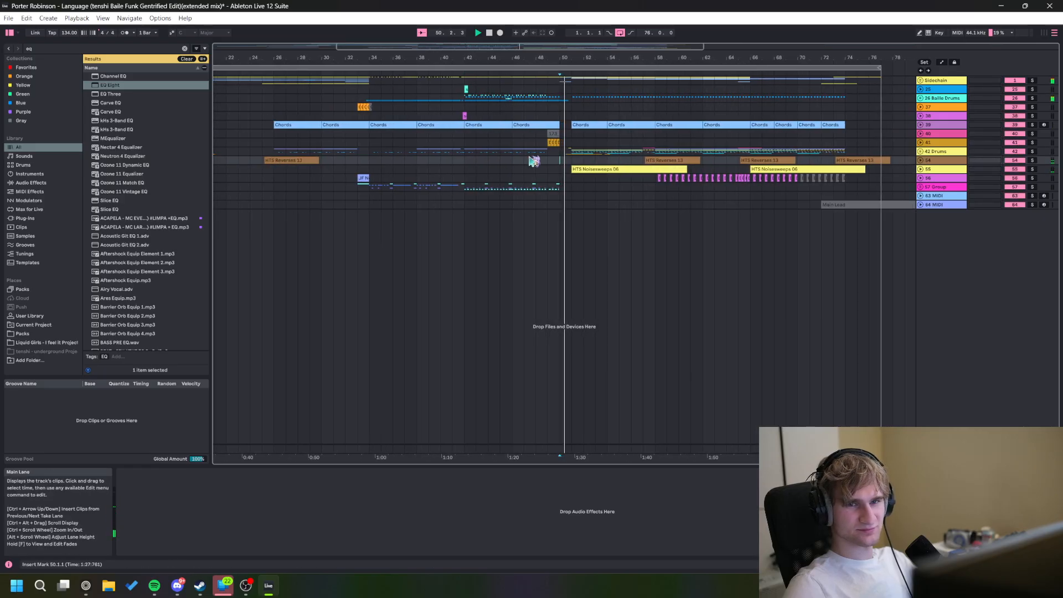
scroll(580, 195, "up", 5)
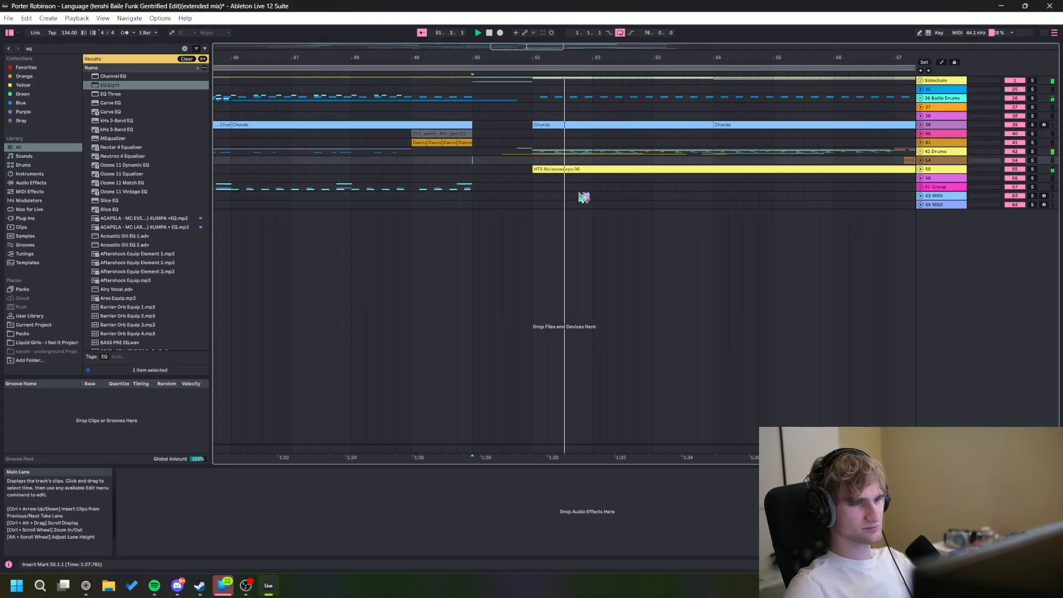
scroll(581, 198, "down", 3)
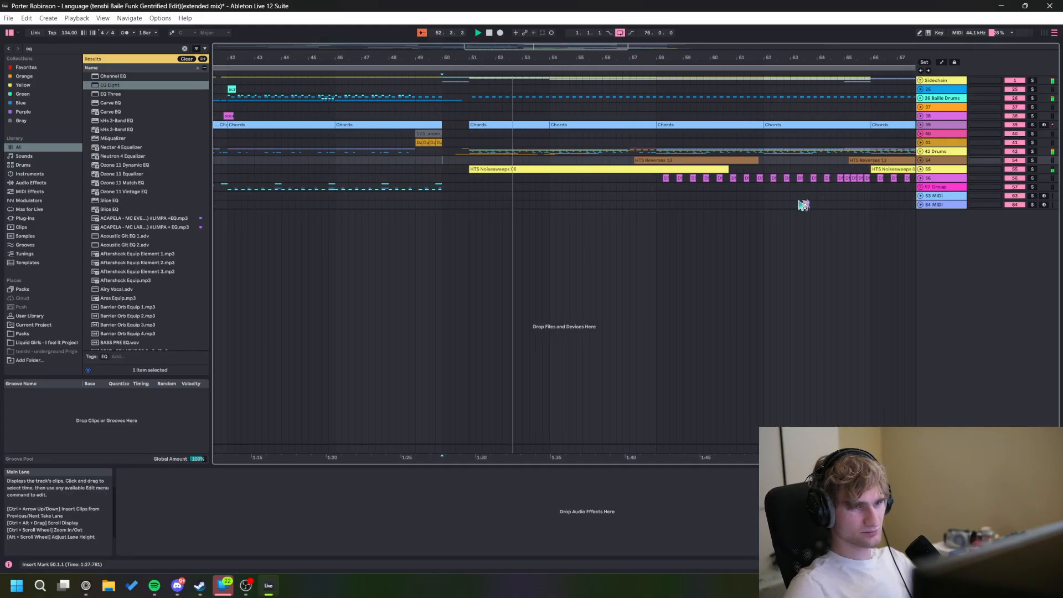
Step: Unfold the 42 Drums group during playback and show the device chain of the No Beat loop on track 44
left_click(921, 152)
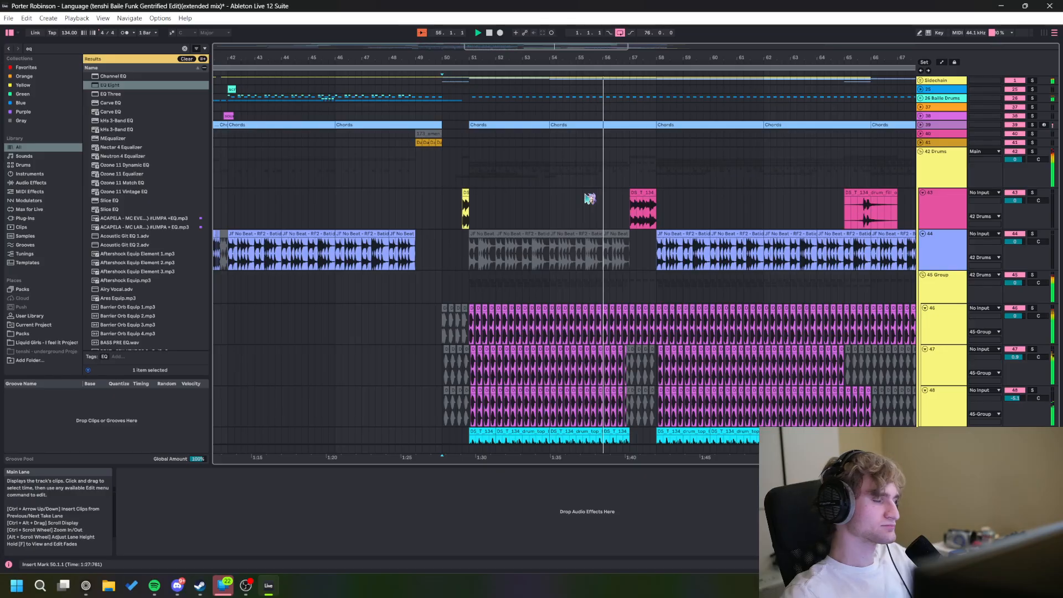
scroll(590, 198, "up", 4)
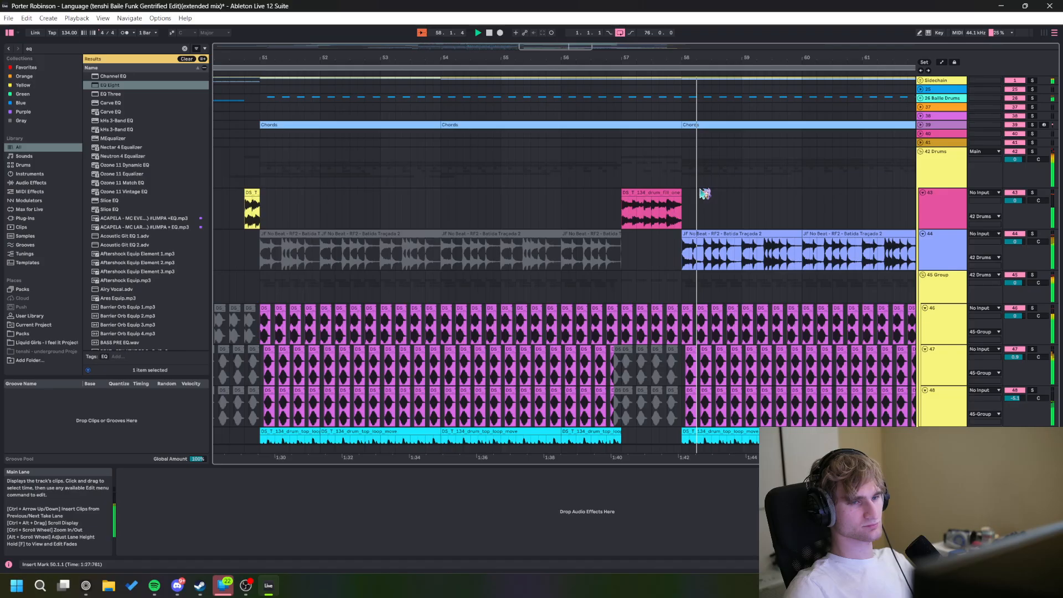
left_click_drag(739, 204, 563, 167)
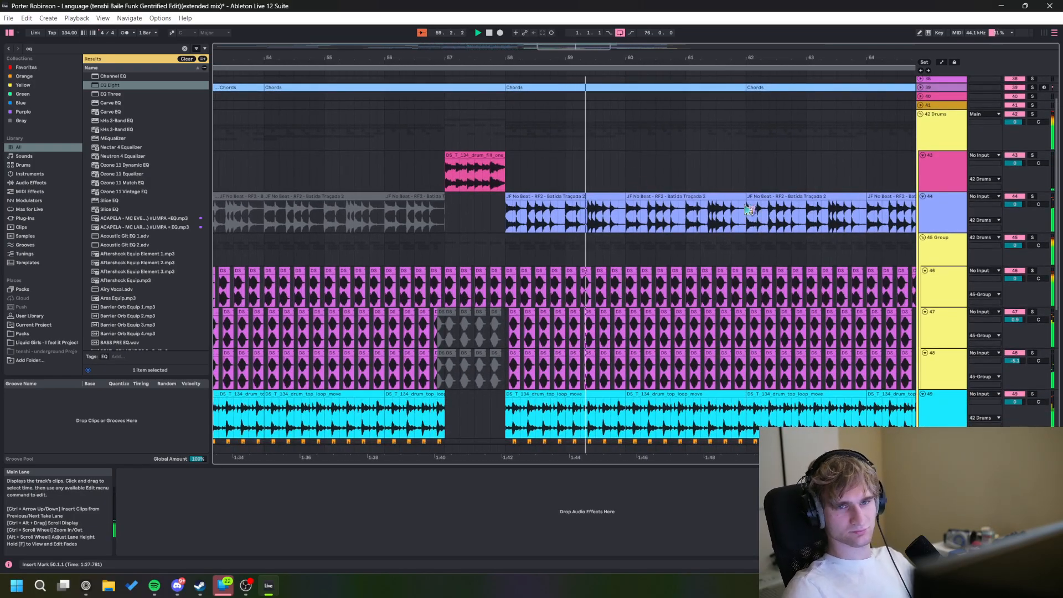
left_click(946, 228)
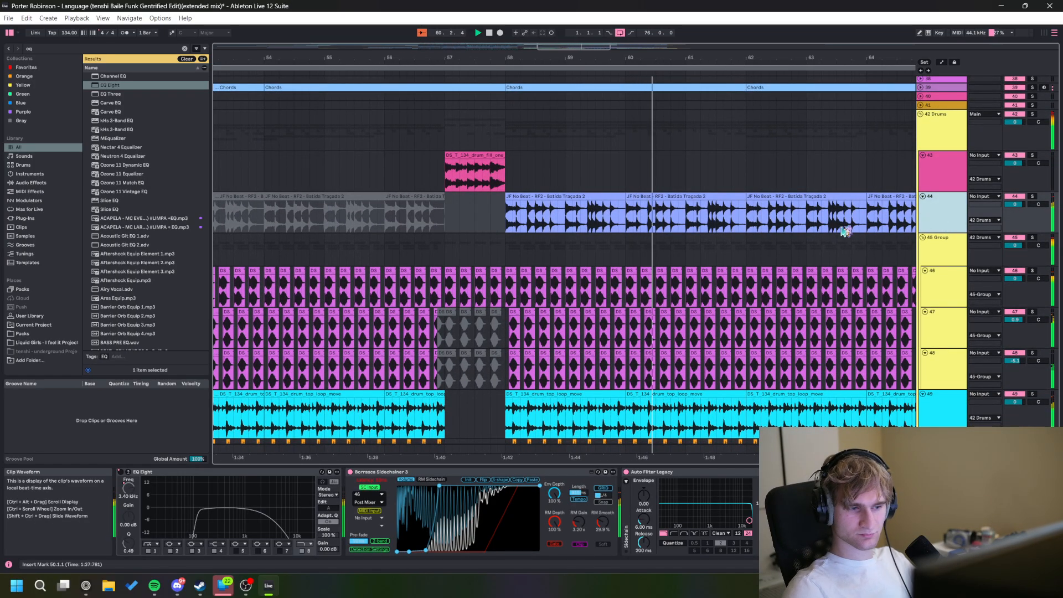
left_click_drag(742, 232, 557, 235)
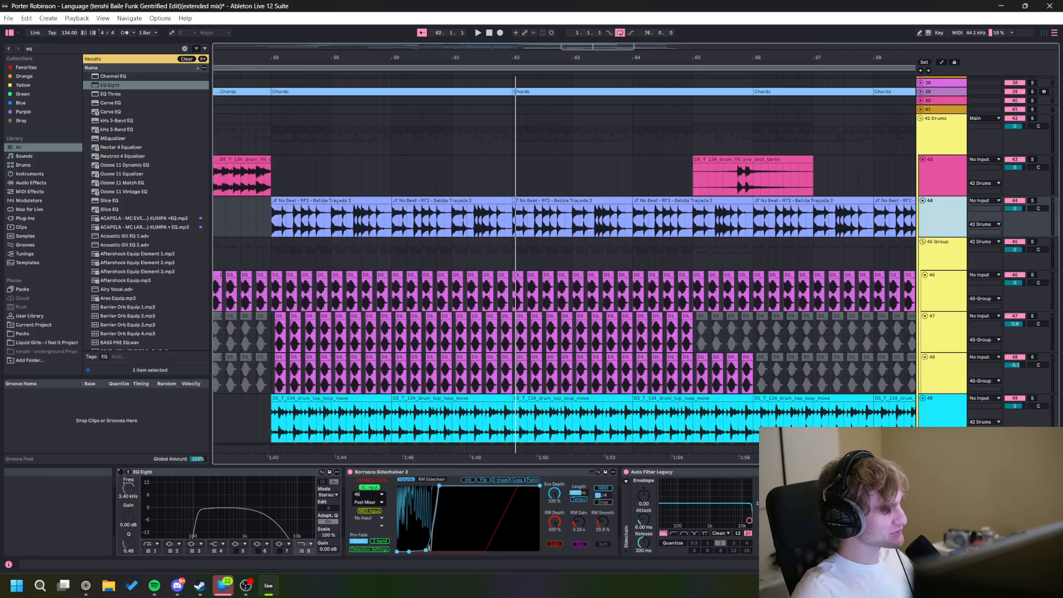
Step: Play the drum fill clip on track 43 from within bar 65, and solo the track to hear it alone
key("s")
key("space")
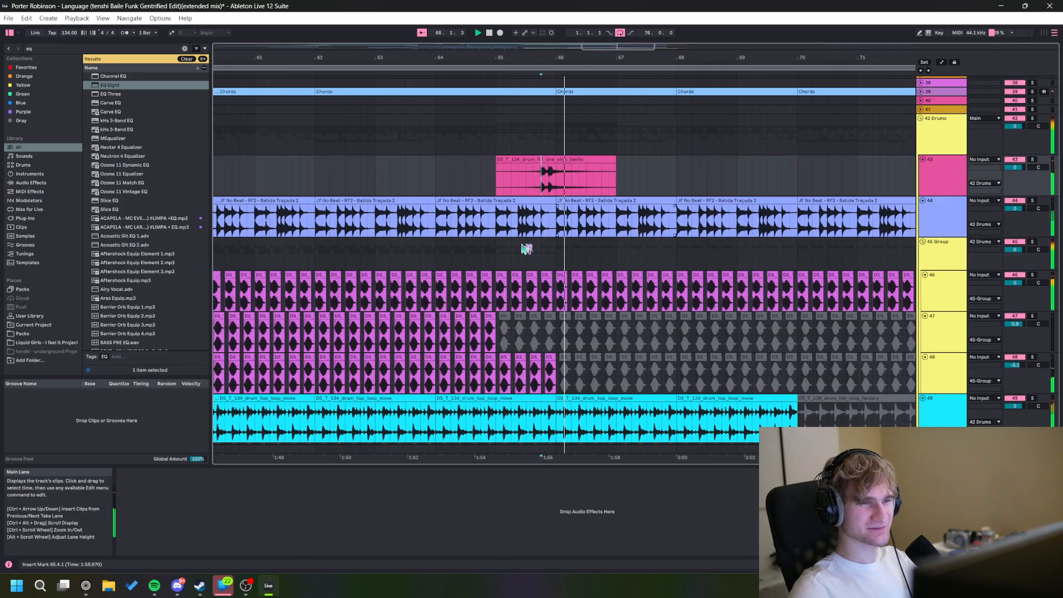
key("space")
key("space")
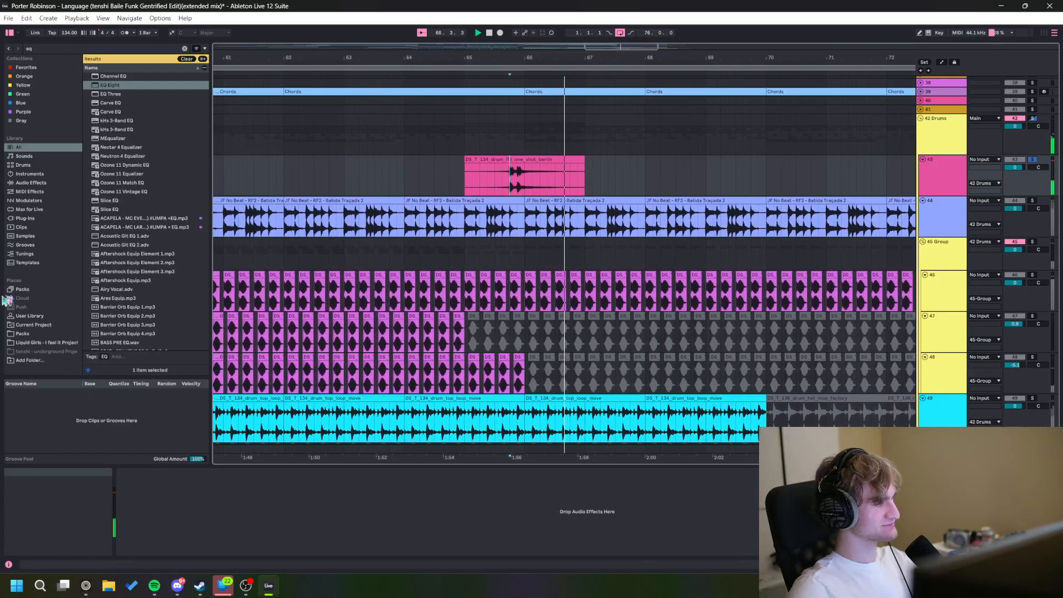